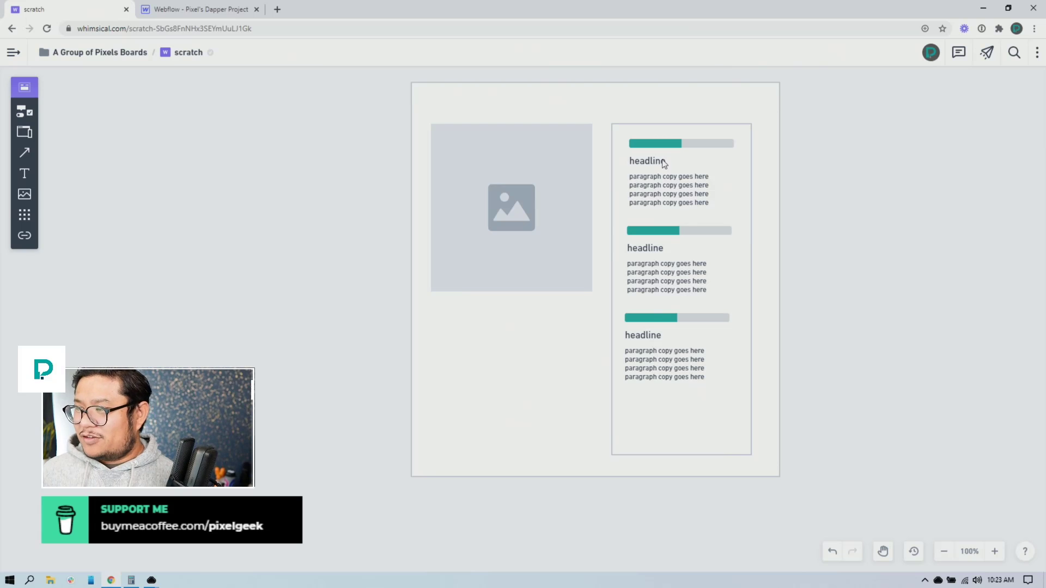
# Examine the wireframe's image placeholder and the column of three progress-bar, headline and paragraph blocks beside it.
pyautogui.scroll(5, 701, 159)
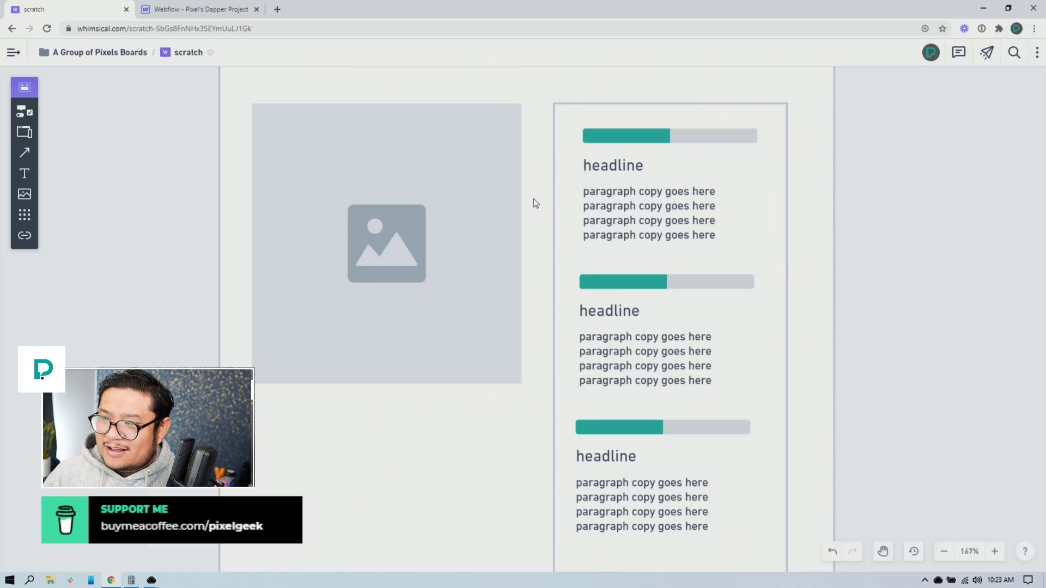
pyautogui.hscroll(3, 536, 203)
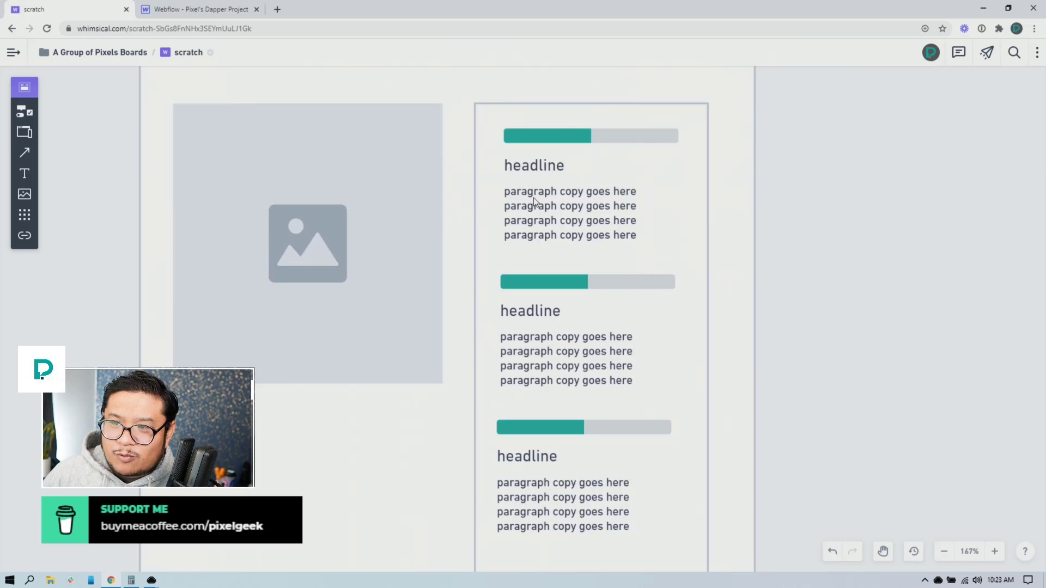
pyautogui.scroll(5, 533, 202)
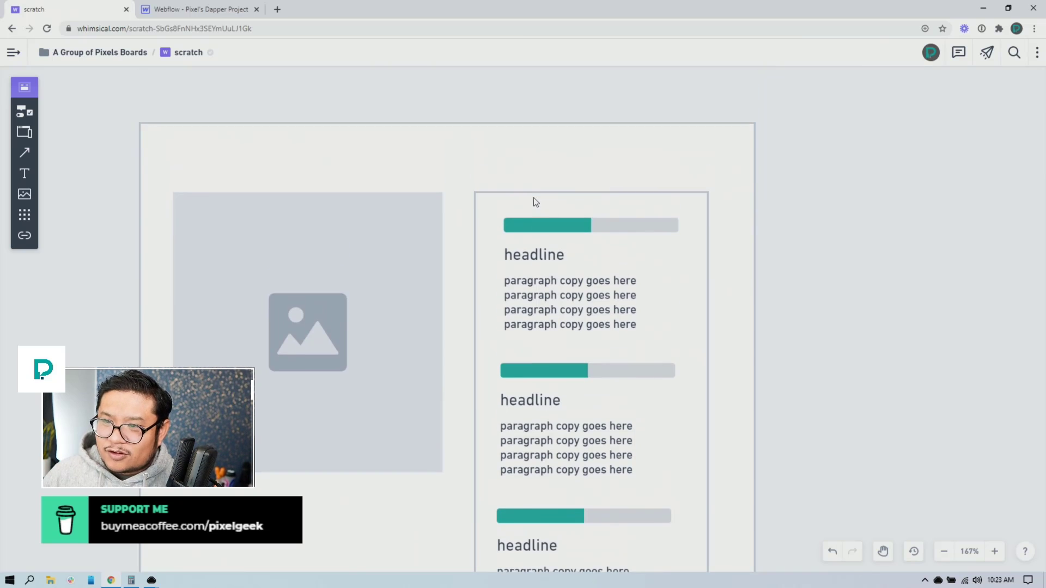
pyautogui.scroll(8, 526, 201)
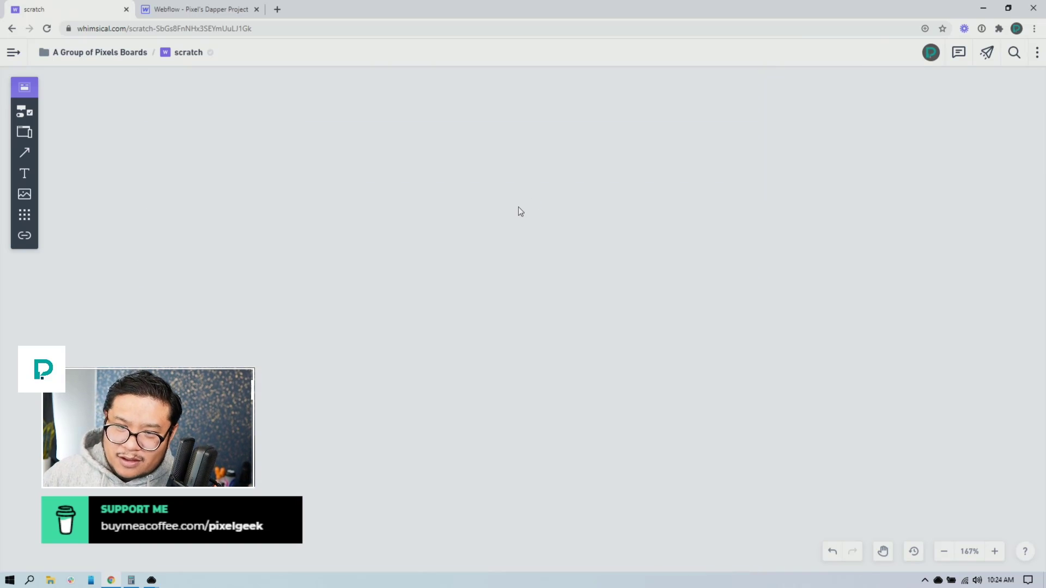
pyautogui.scroll(-8, 520, 210)
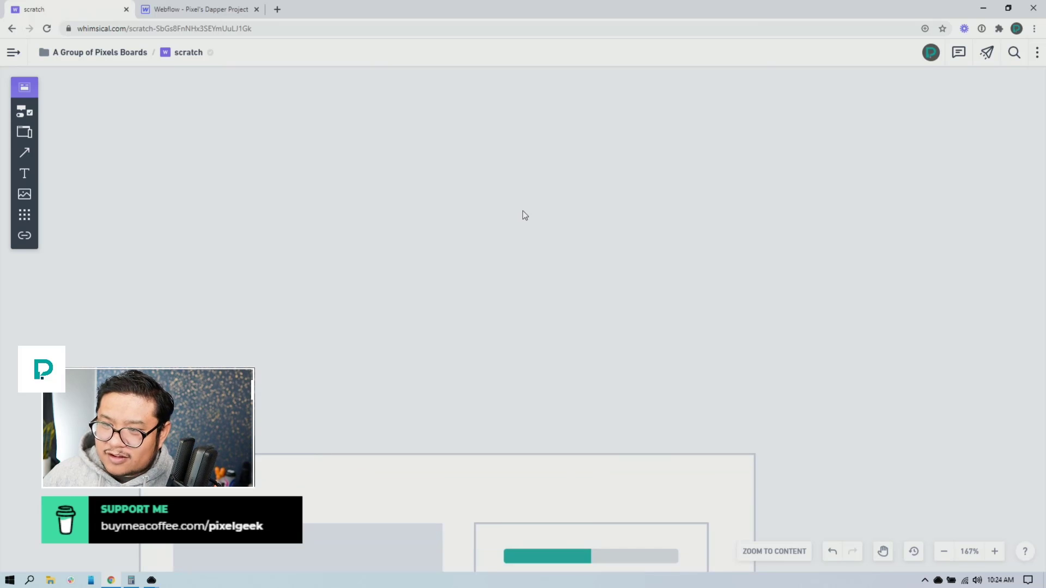
pyautogui.scroll(-3, 525, 215)
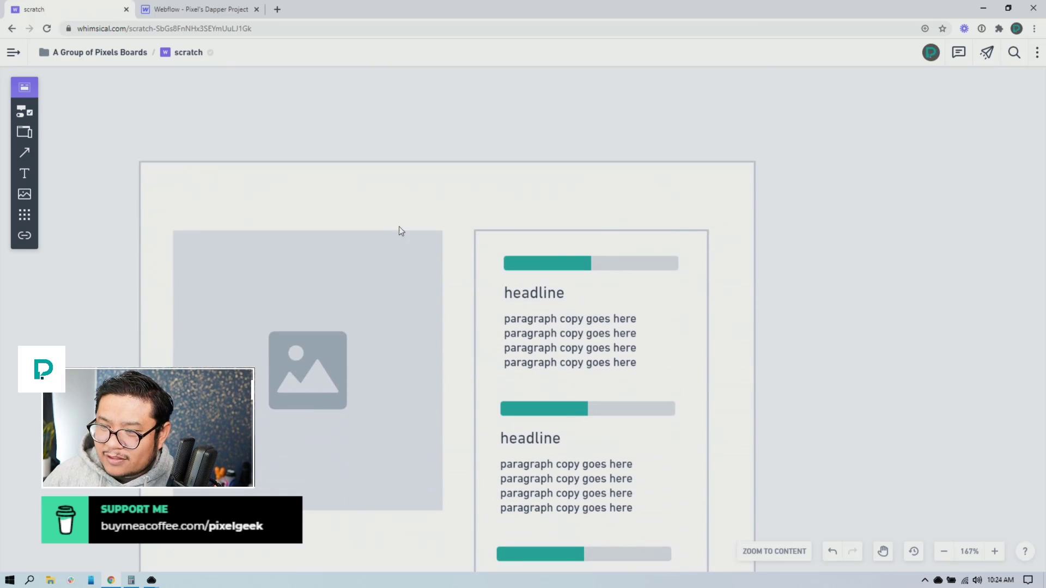
pyautogui.scroll(-3, 417, 271)
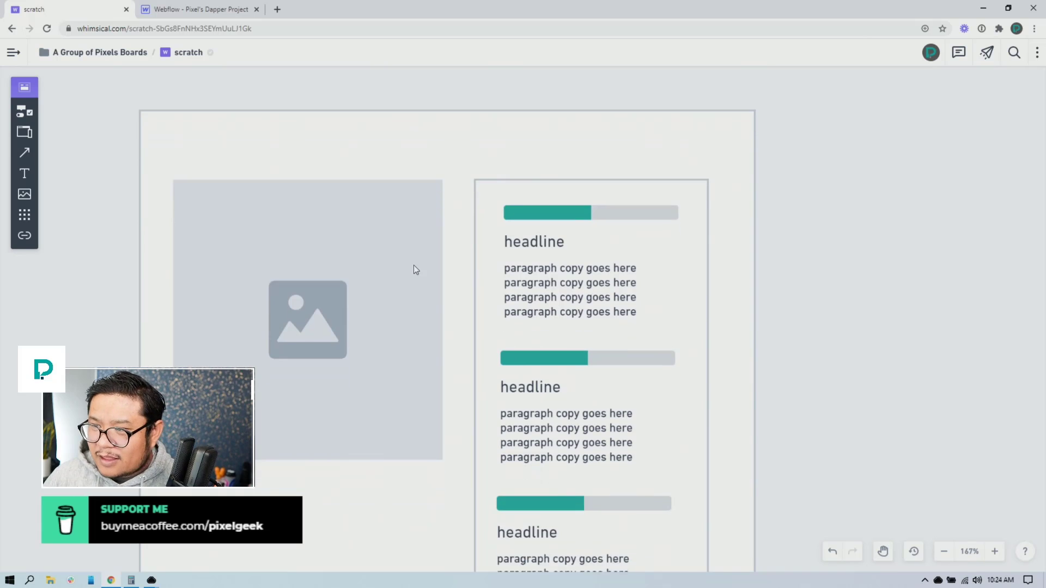
pyautogui.scroll(-1, 416, 270)
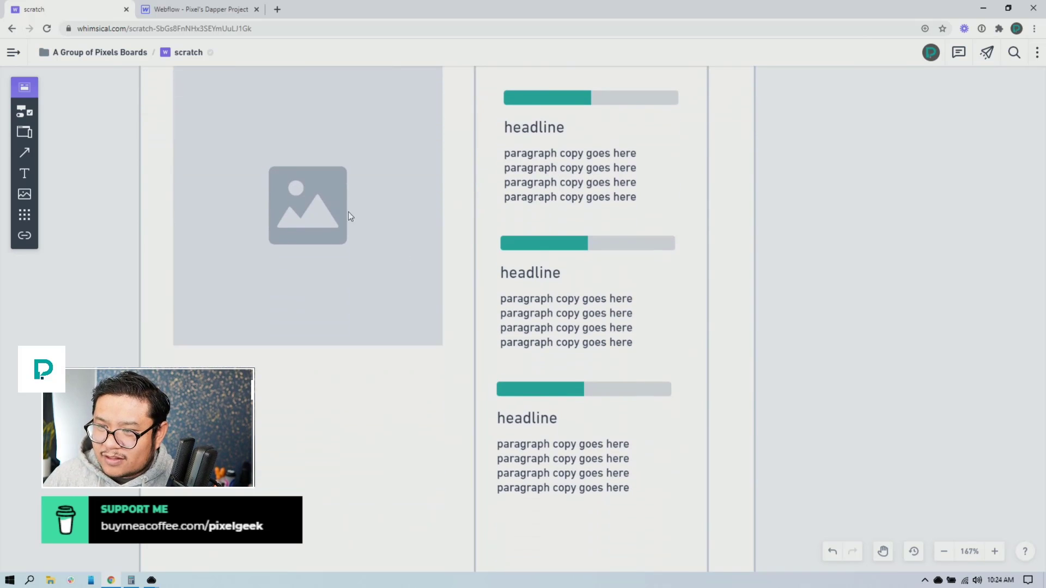
pyautogui.click(334, 182)
pyautogui.scroll(1, 324, 190)
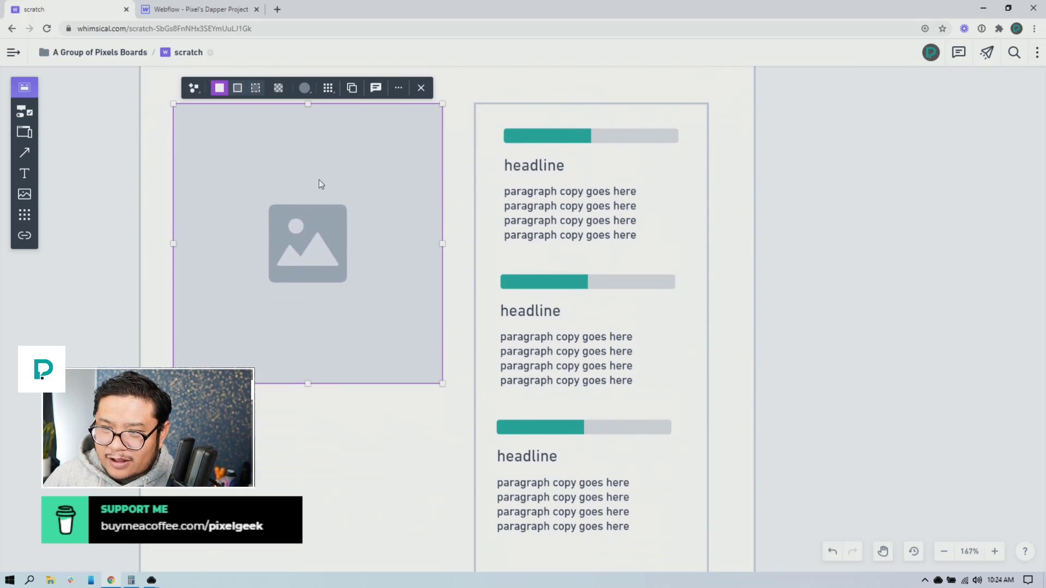
pyautogui.scroll(-1, 325, 217)
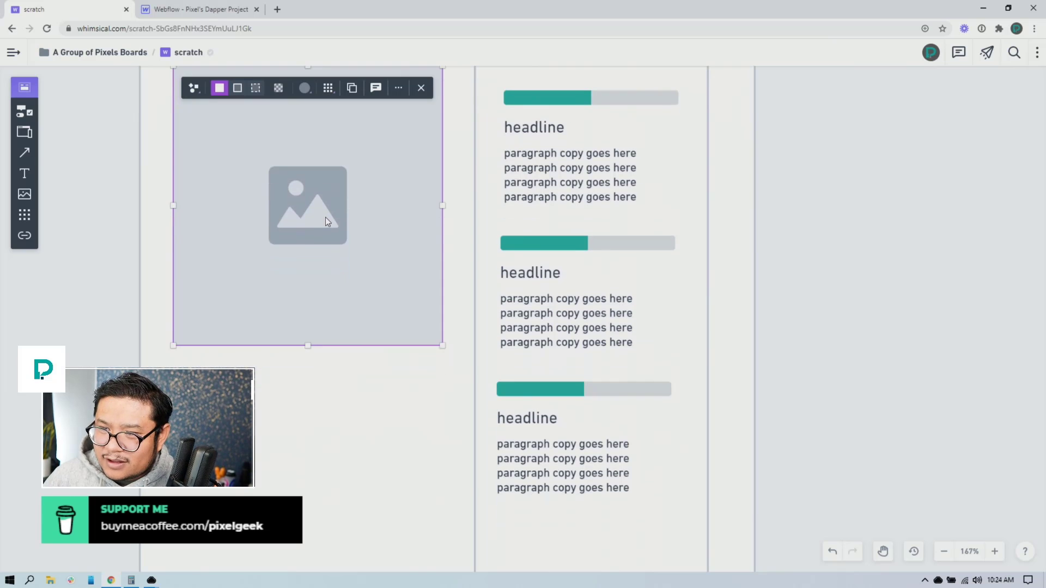
pyautogui.click(806, 140)
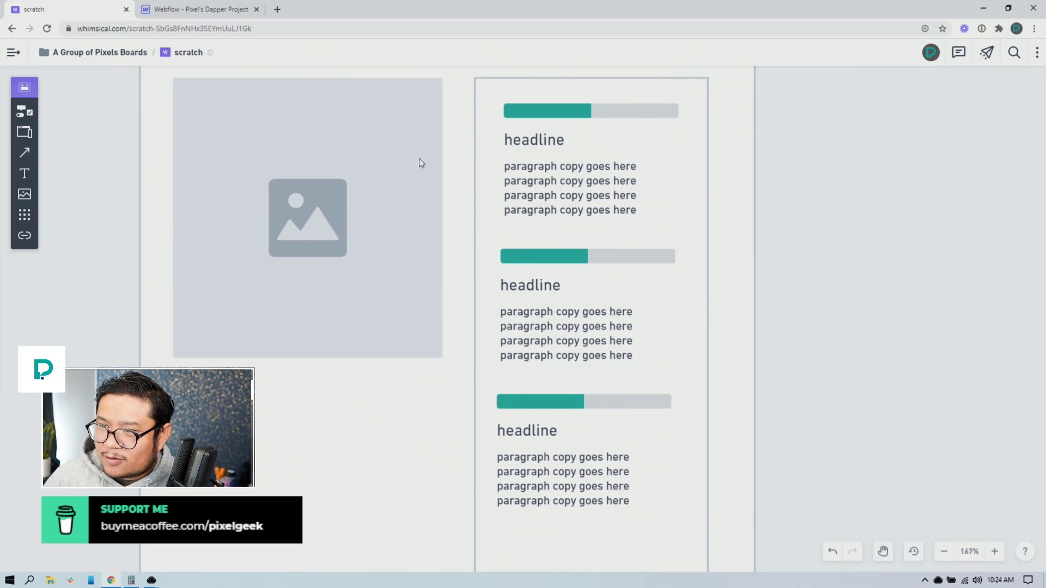
pyautogui.click(354, 188)
pyautogui.click(548, 120)
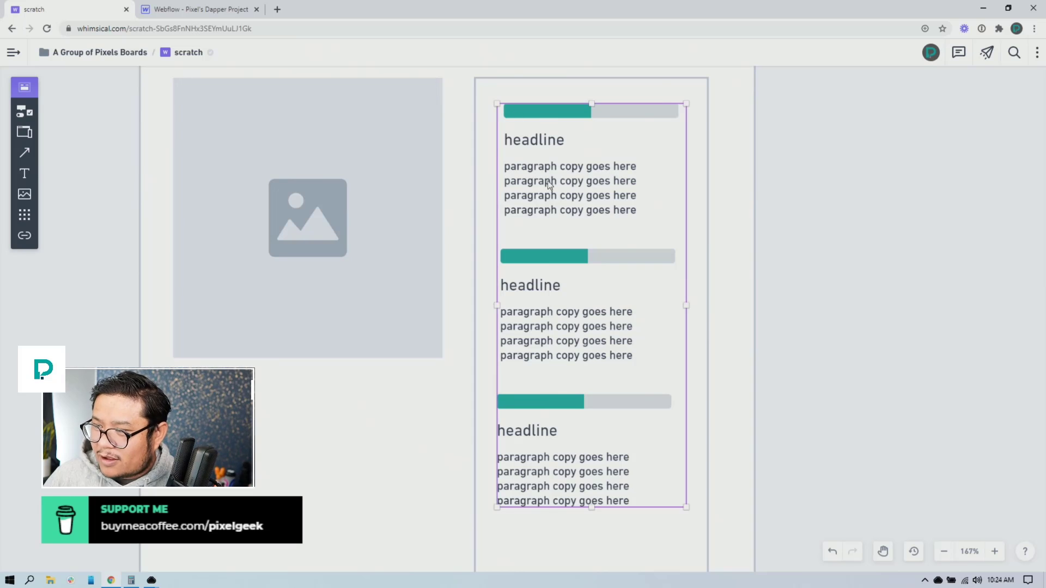
# Lock the wireframe's large outer frame in place.
pyautogui.moveTo(460, 276); pyautogui.dragTo(567, 347)
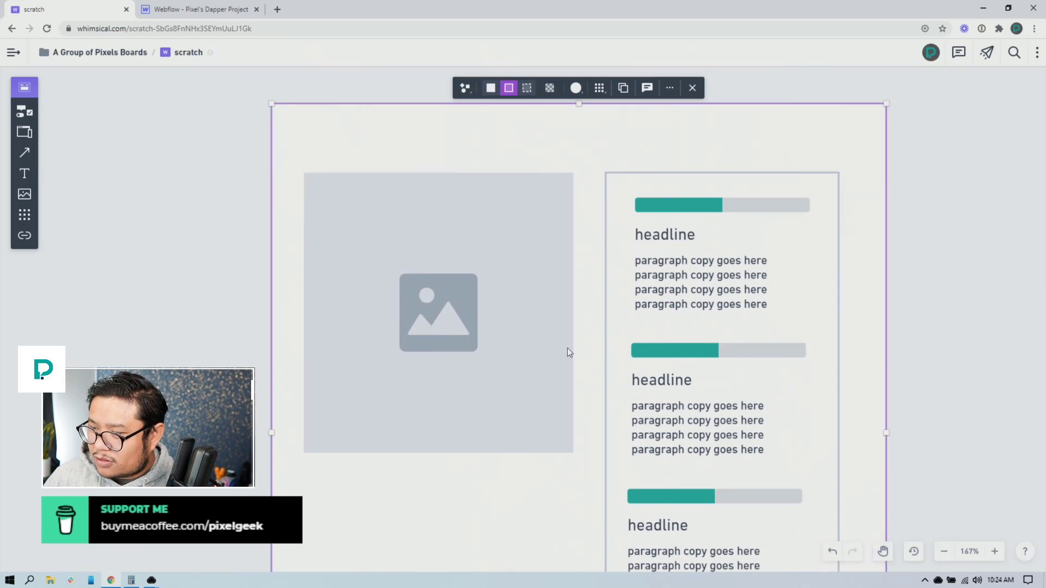
pyautogui.moveTo(946, 248); pyautogui.dragTo(737, 207)
pyautogui.click(719, 138)
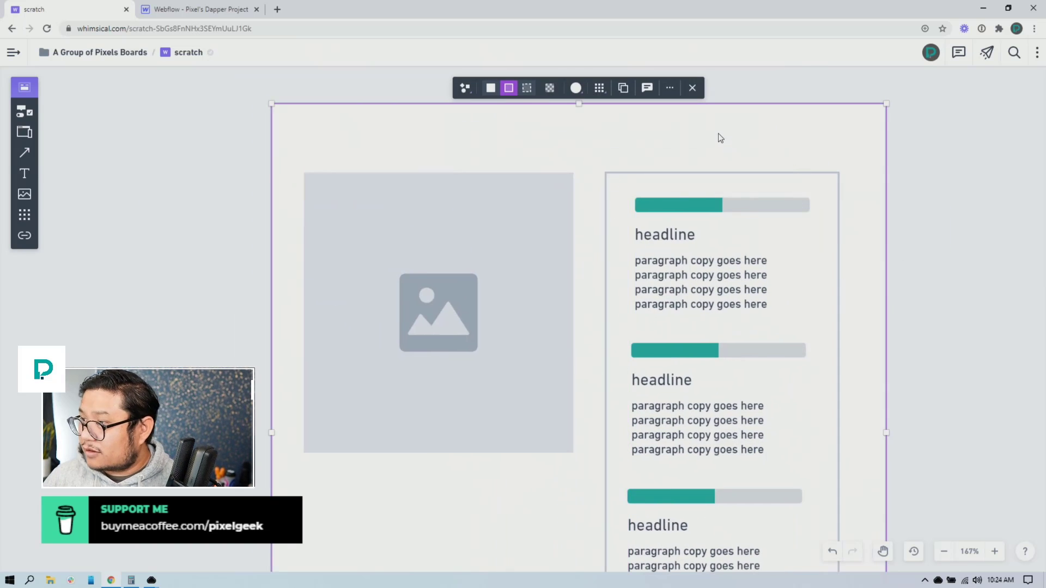
pyautogui.rightClick(720, 138)
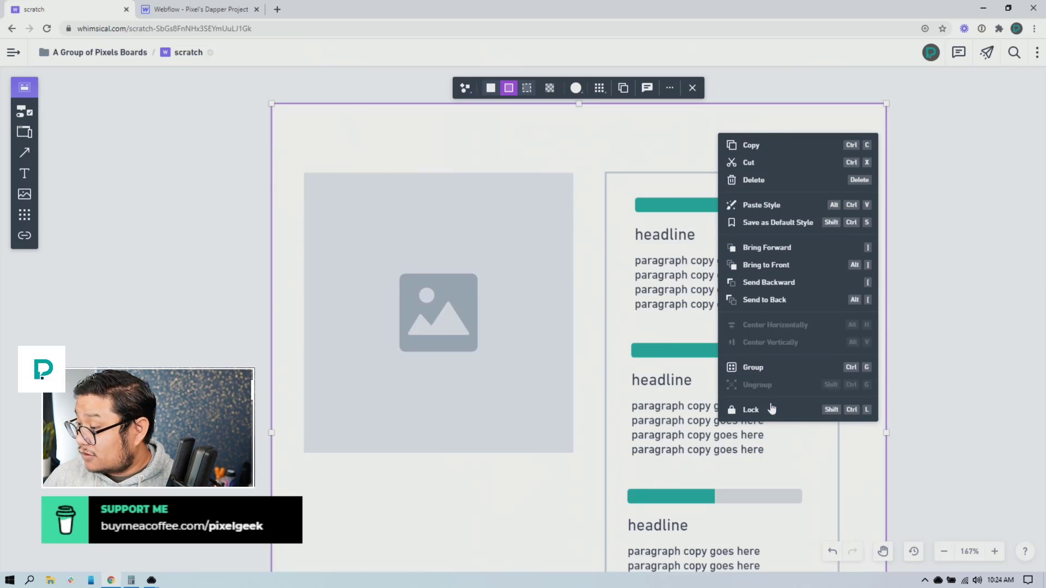
pyautogui.click(827, 409)
pyautogui.click(962, 290)
# Group the three progress-bar, headline and paragraph blocks in the column, leaving out the frame around them.
pyautogui.scroll(-1, 962, 289)
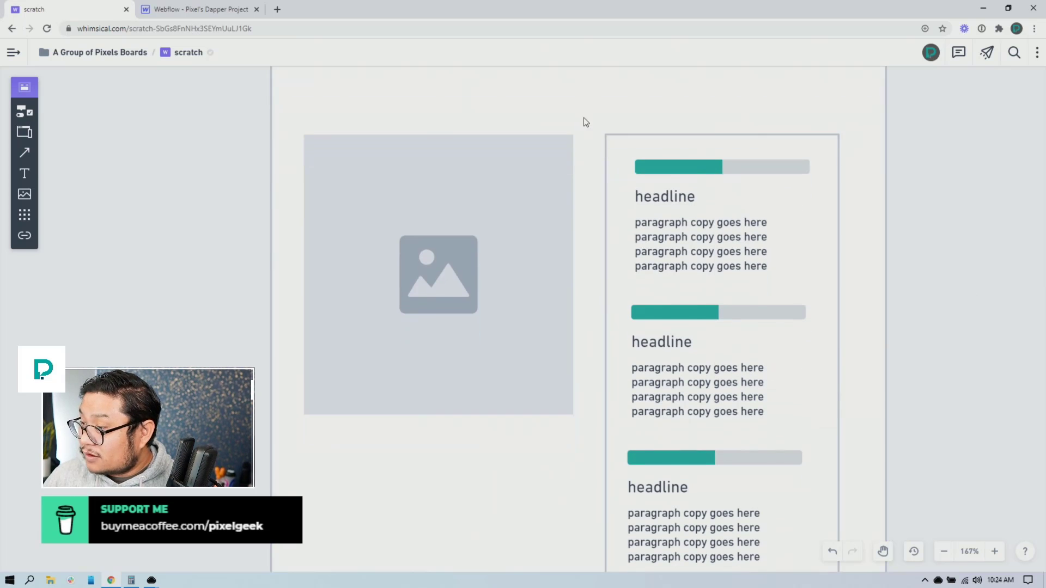
pyautogui.moveTo(583, 117); pyautogui.dragTo(817, 564)
pyautogui.click(613, 176)
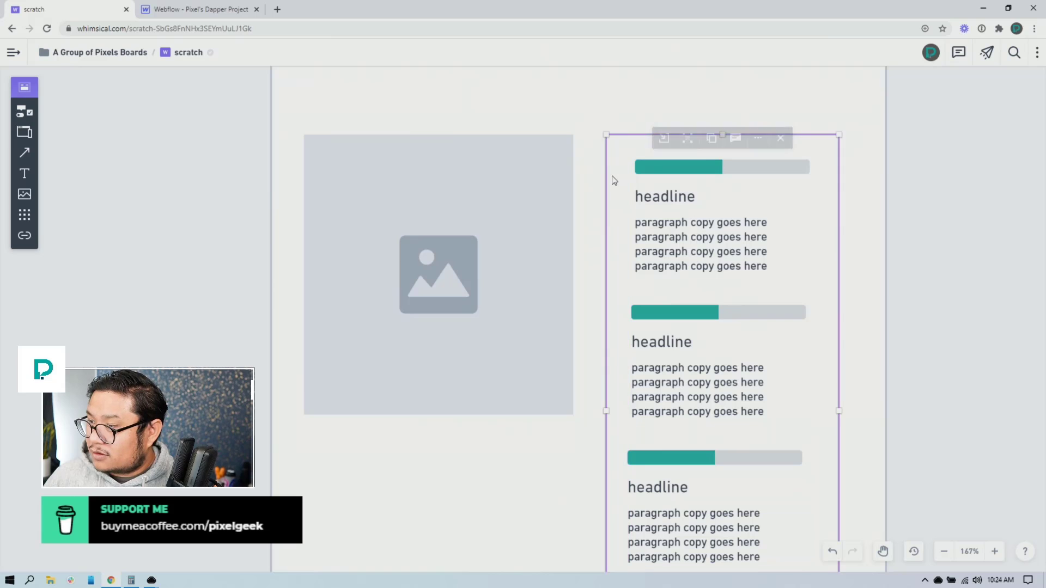
pyautogui.doubleClick(684, 213)
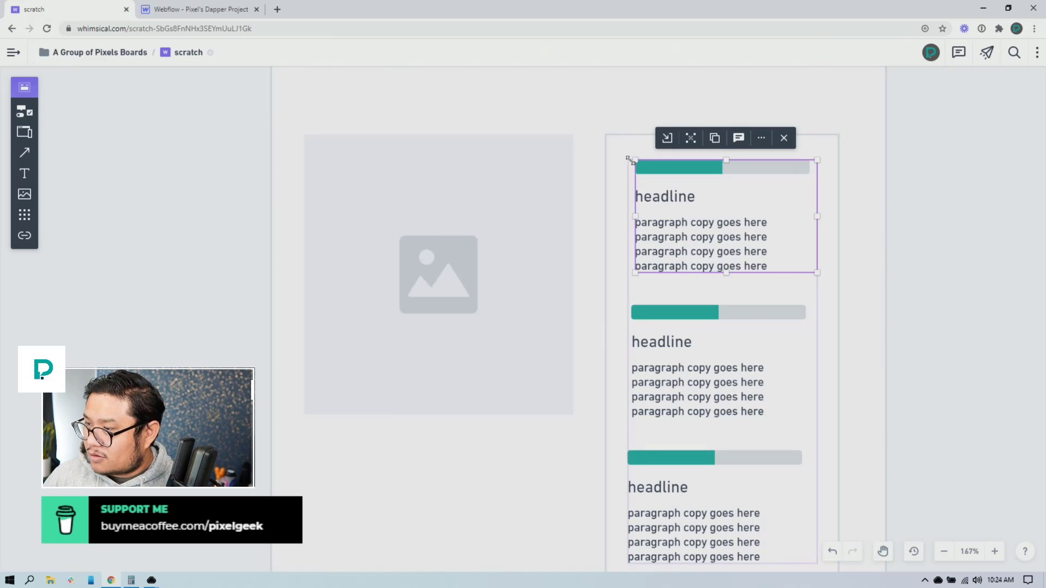
pyautogui.moveTo(586, 114); pyautogui.dragTo(753, 319)
pyautogui.moveTo(584, 109); pyautogui.dragTo(868, 534)
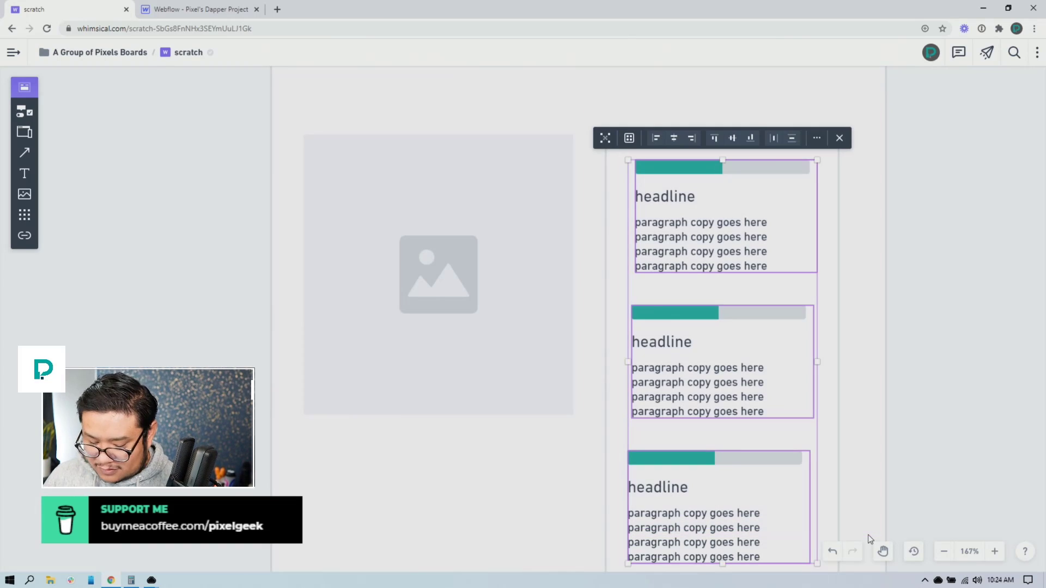
pyautogui.hotkey('ctrl', 'g')
pyautogui.click(877, 183)
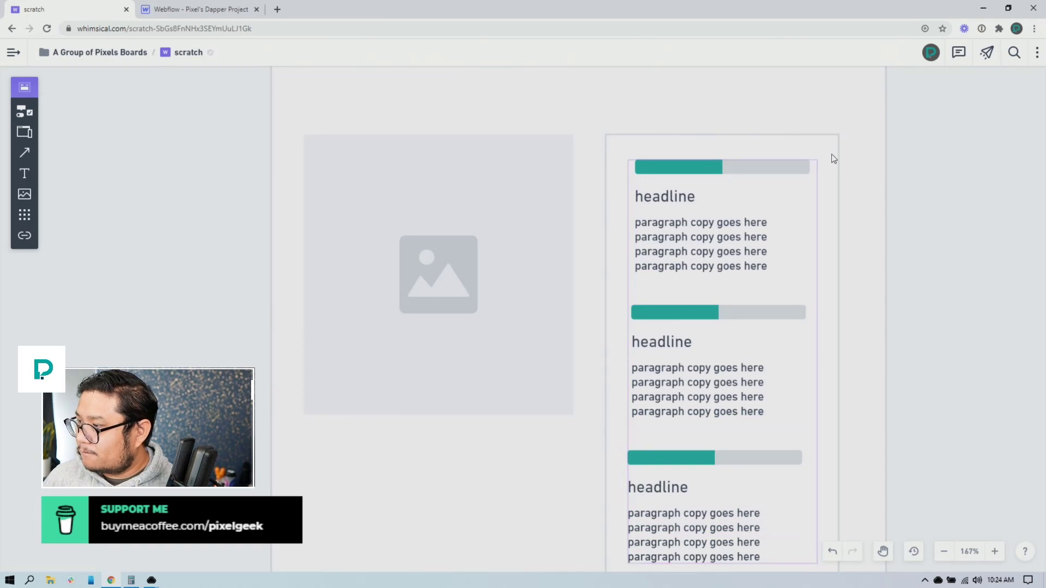
# Slide the group of three content blocks up and down inside the column frame, ending slightly below its starting position.
pyautogui.click(713, 189)
pyautogui.moveTo(652, 202); pyautogui.dragTo(661, 221)
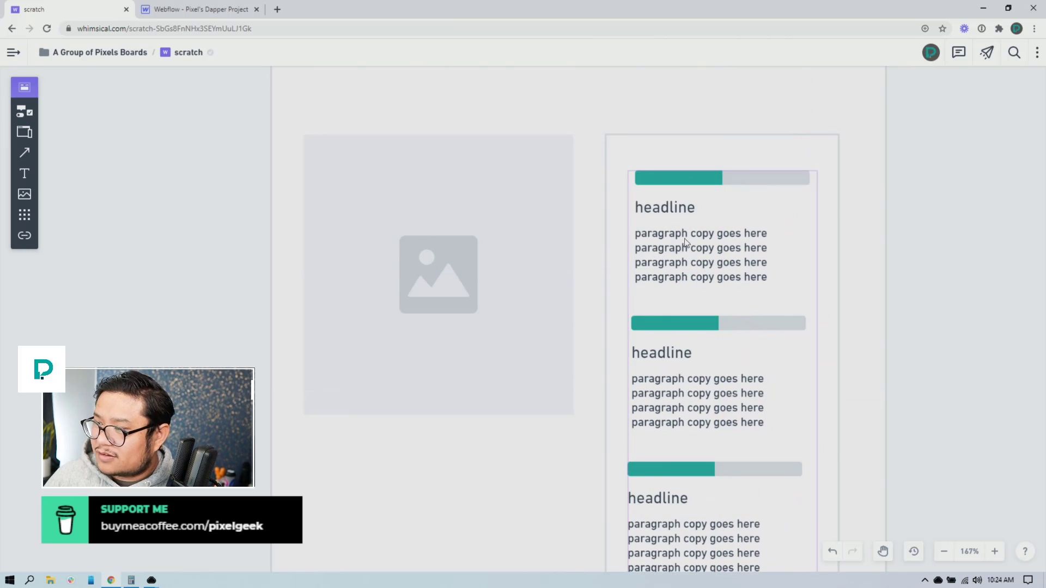
pyautogui.moveTo(700, 264); pyautogui.dragTo(676, 414)
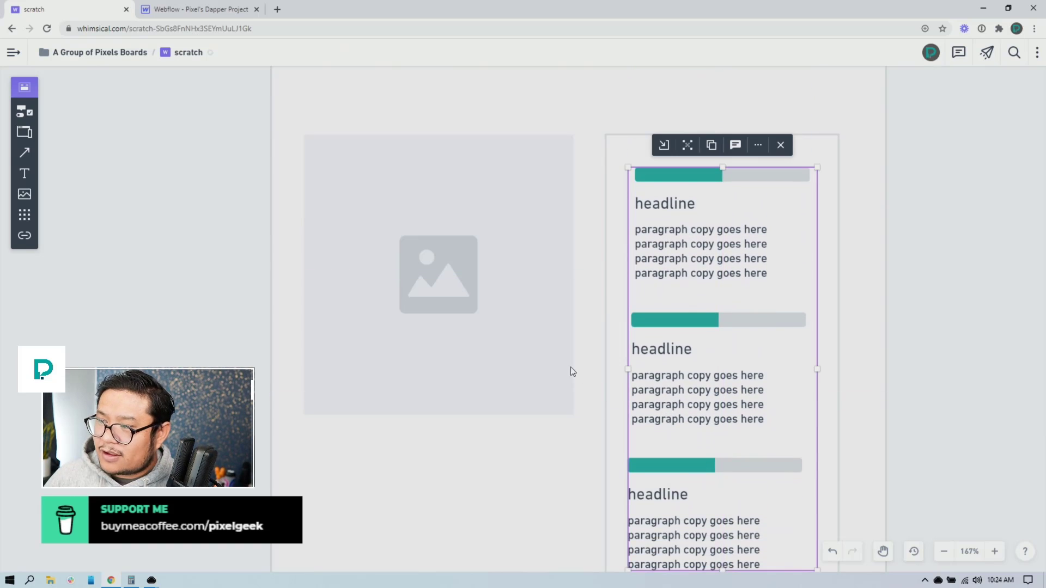
pyautogui.scroll(-2, 570, 370)
pyautogui.click(462, 162)
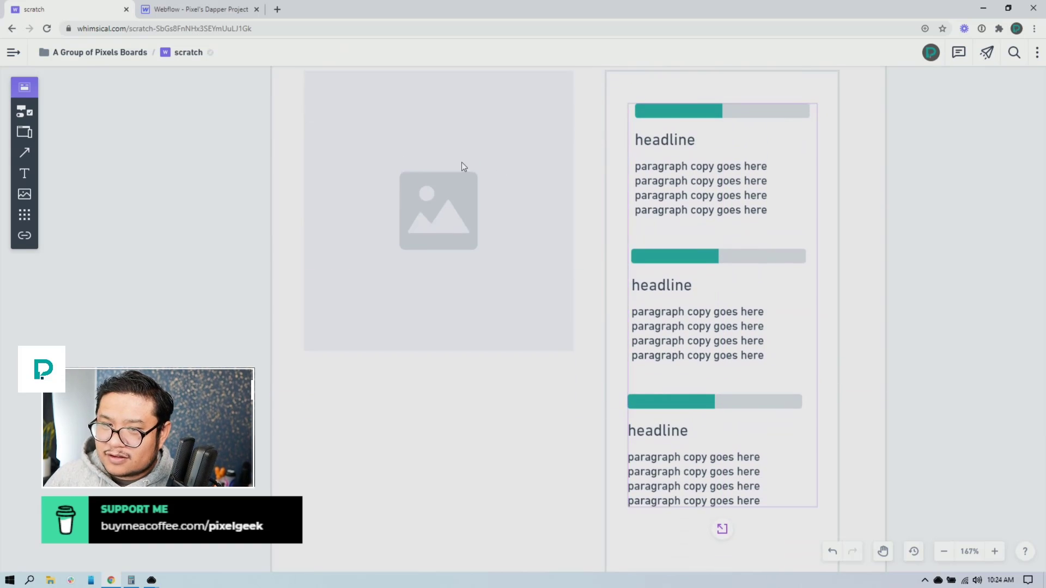
pyautogui.click(678, 196)
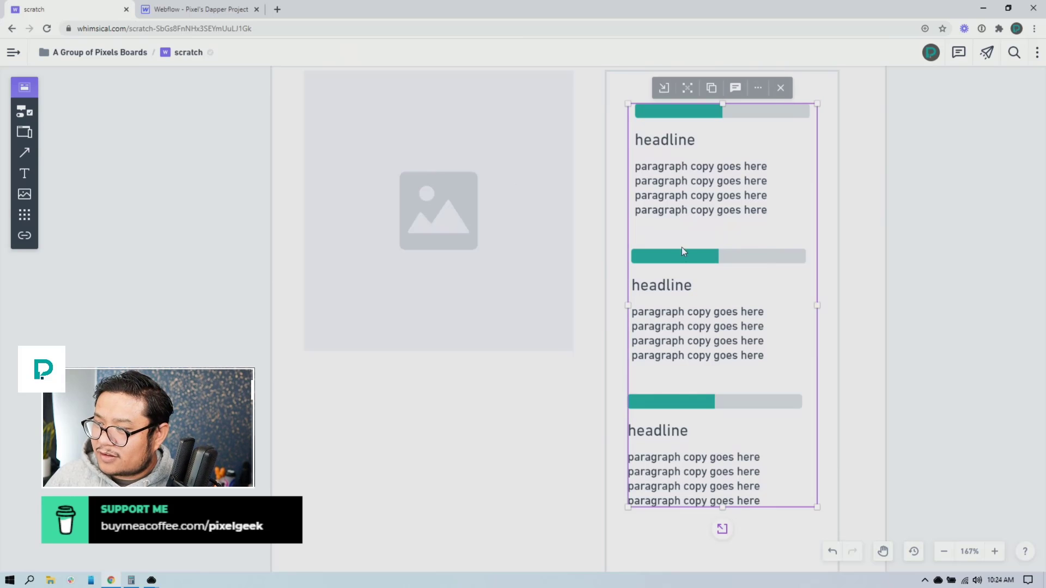
pyautogui.moveTo(677, 345)
pyautogui.mouseDown()
pyautogui.moveTo(682, 81)
pyautogui.moveTo(697, 228)
pyautogui.moveTo(688, 329)
pyautogui.mouseUp()
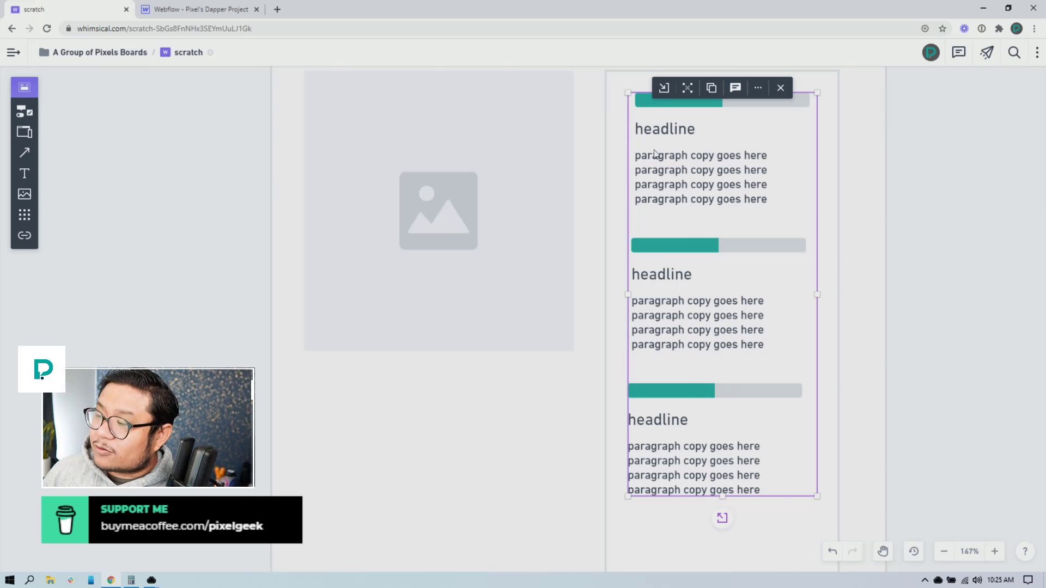
pyautogui.click(879, 121)
pyautogui.click(684, 227)
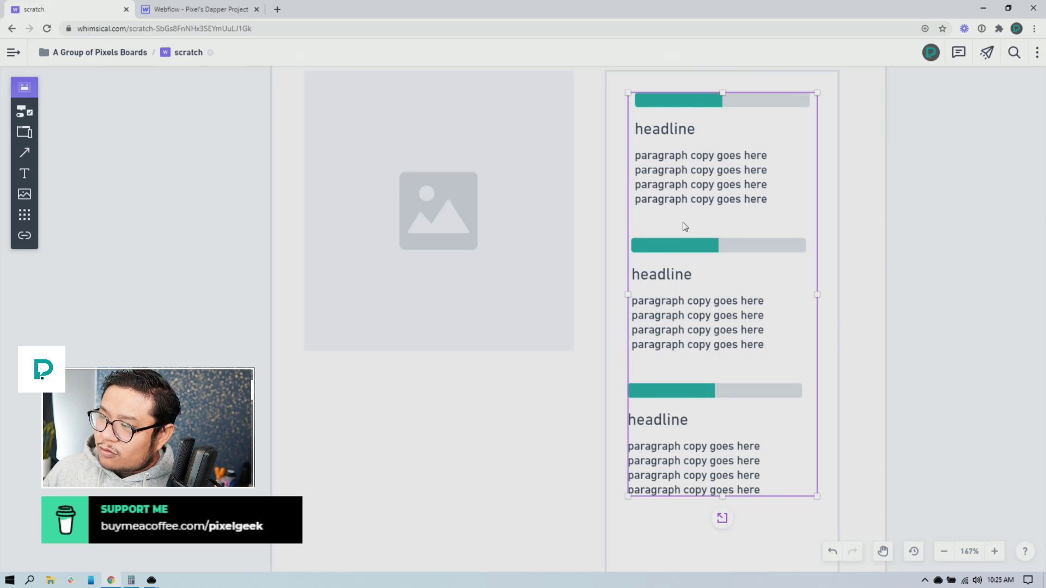
pyautogui.moveTo(679, 327); pyautogui.dragTo(688, 352)
pyautogui.press('Escape')
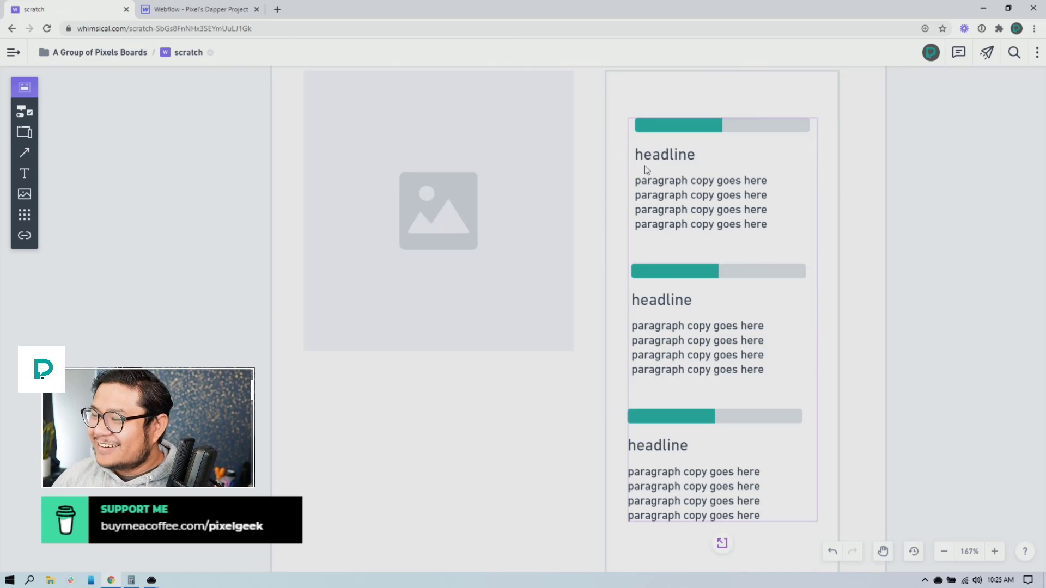
# Delete the progress bars of the second and third content blocks.
pyautogui.click(701, 129)
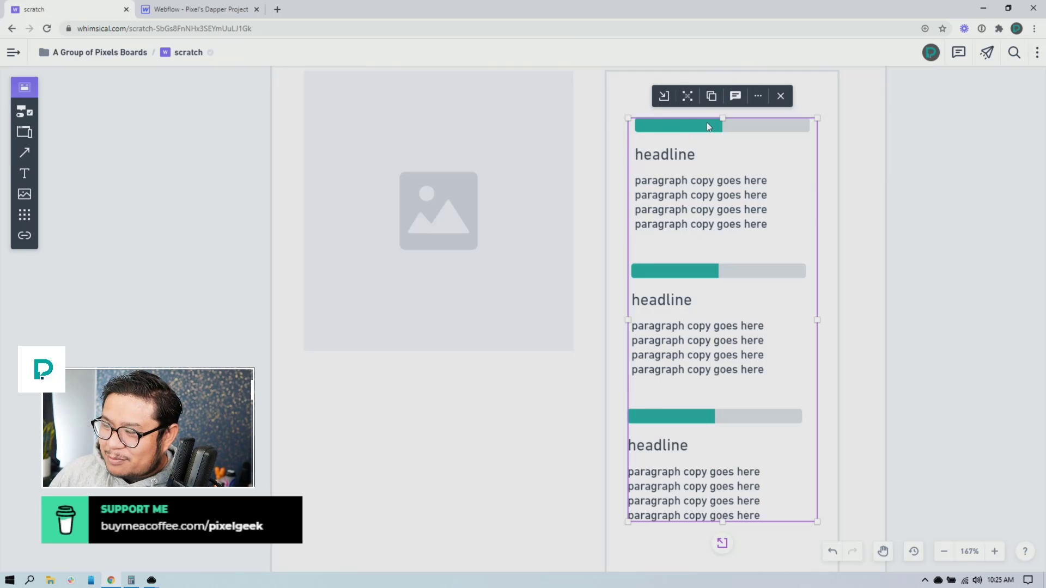
pyautogui.click(690, 270)
pyautogui.click(691, 270)
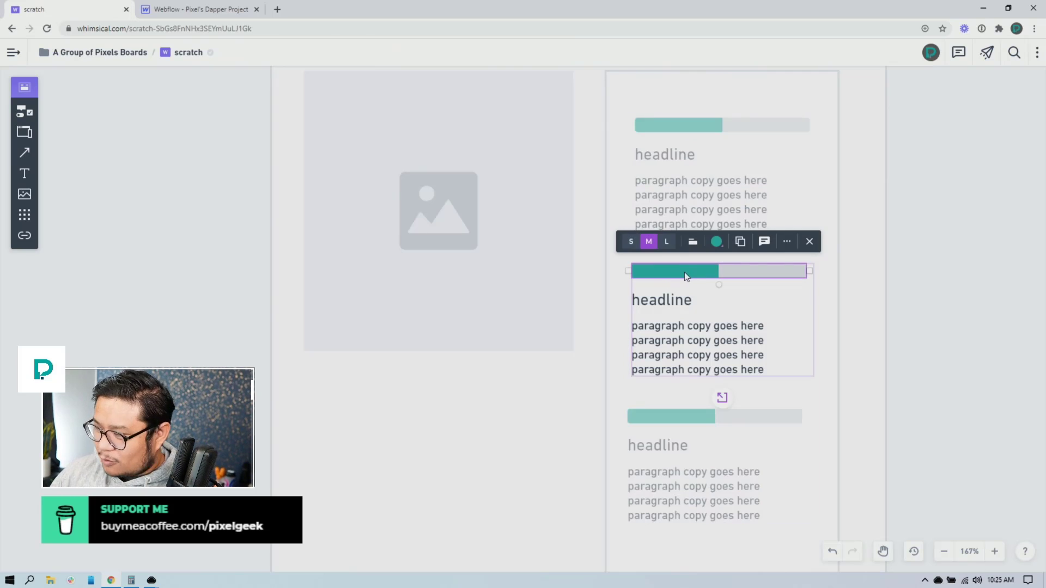
pyautogui.press('Delete')
pyautogui.click(679, 424)
pyautogui.click(684, 418)
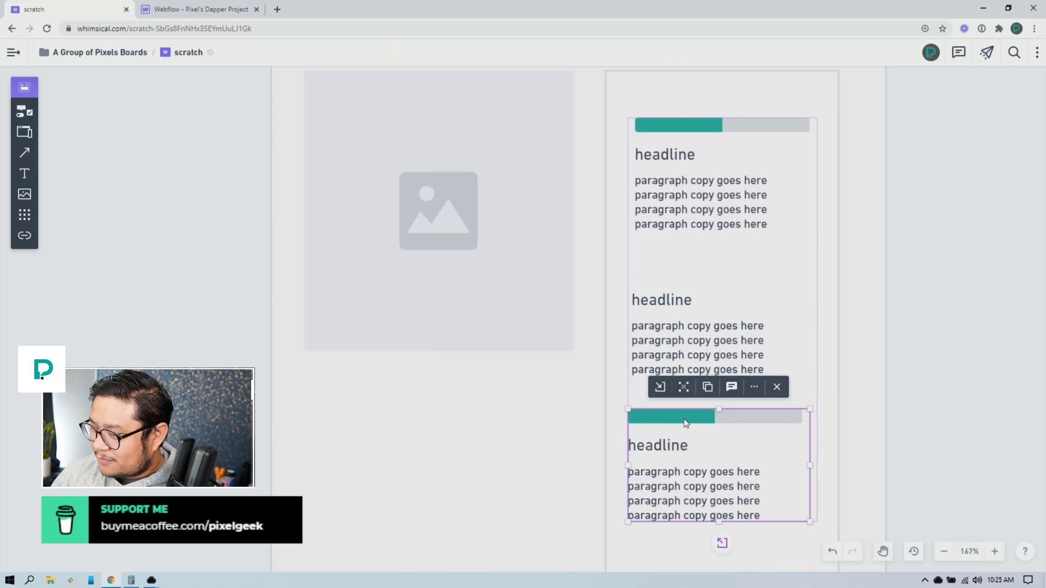
pyautogui.click(685, 418)
pyautogui.press('Delete')
# Delete the paragraph text under the second and third headlines.
pyautogui.click(666, 354)
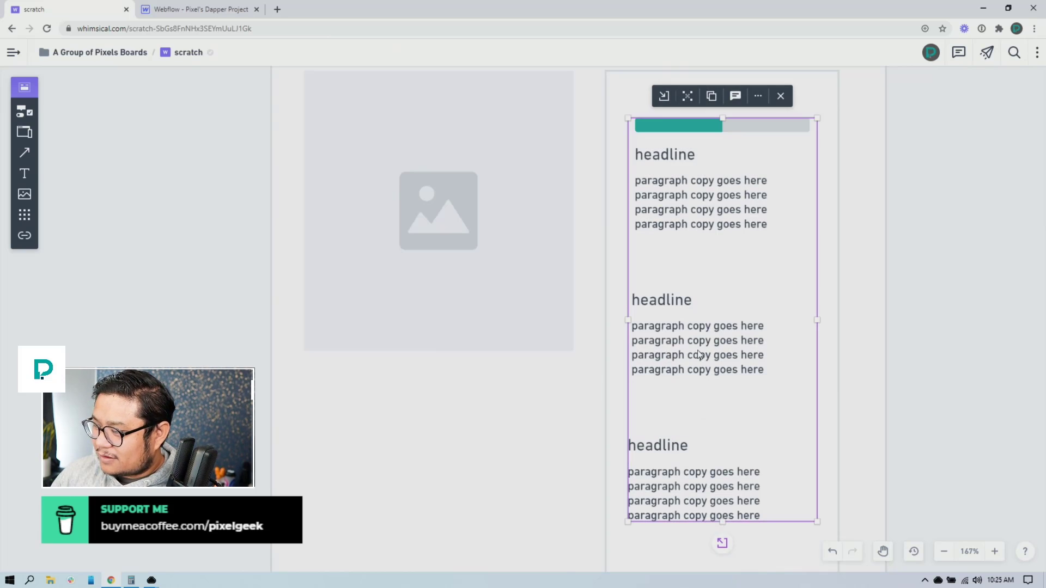
pyautogui.click(665, 354)
pyautogui.click(681, 354)
pyautogui.press('Delete')
pyautogui.click(679, 483)
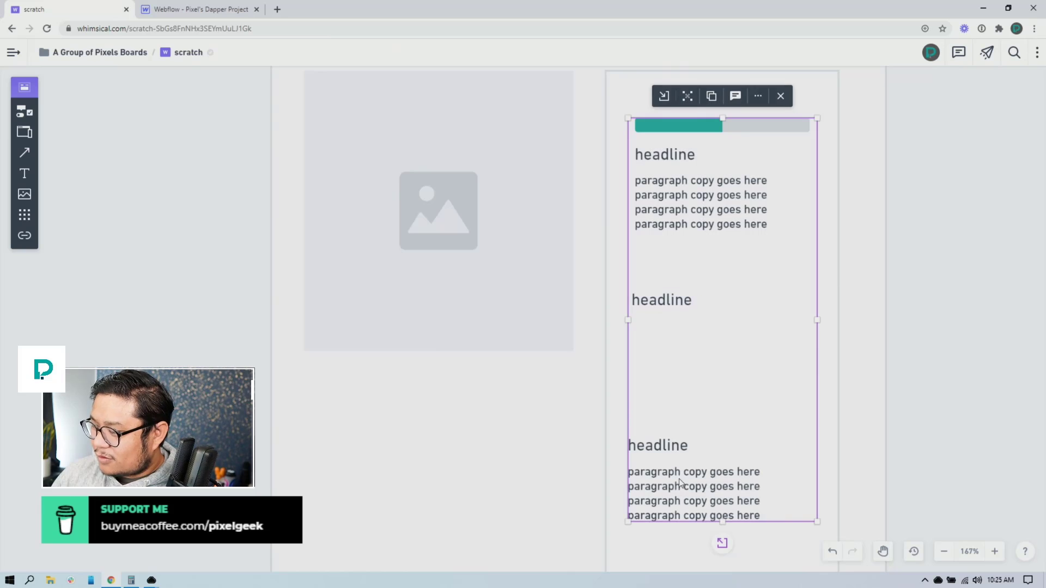
pyautogui.click(680, 484)
pyautogui.click(679, 485)
pyautogui.press('Delete')
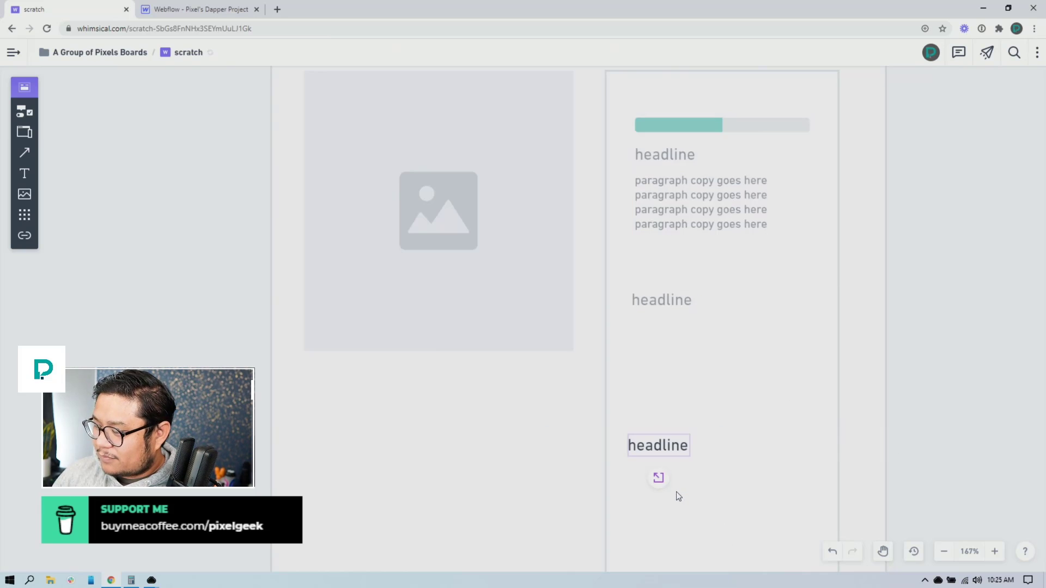
pyautogui.press('Escape')
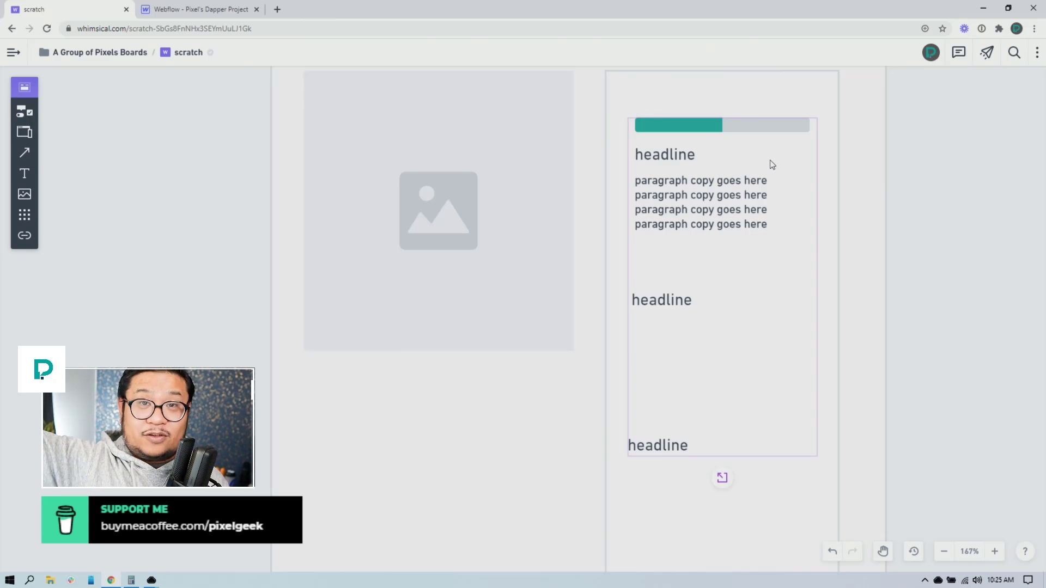
# Move the progress bar above the second headline and the paragraph text below it.
pyautogui.click(677, 126)
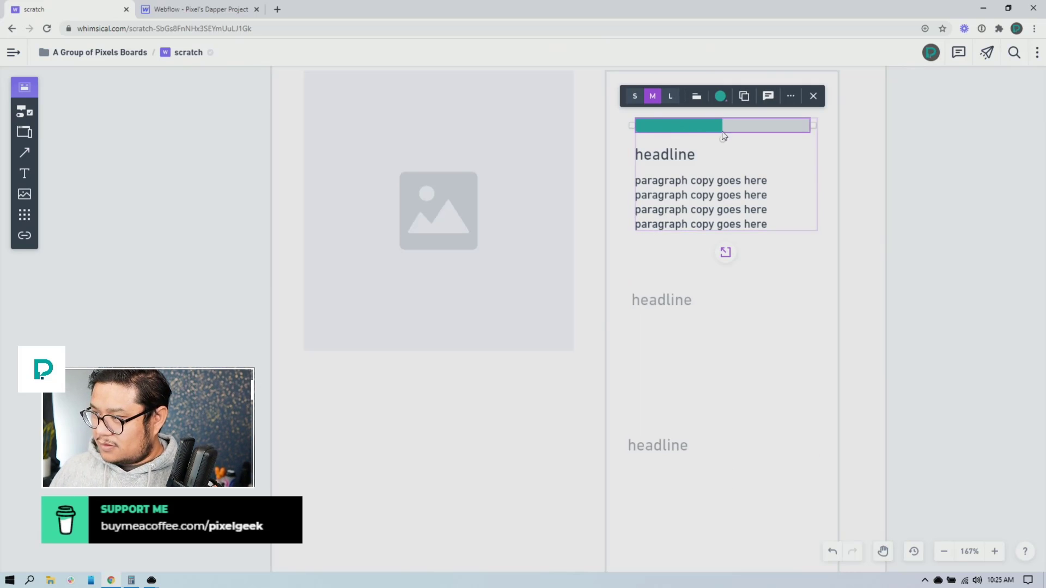
pyautogui.moveTo(688, 126); pyautogui.dragTo(676, 276)
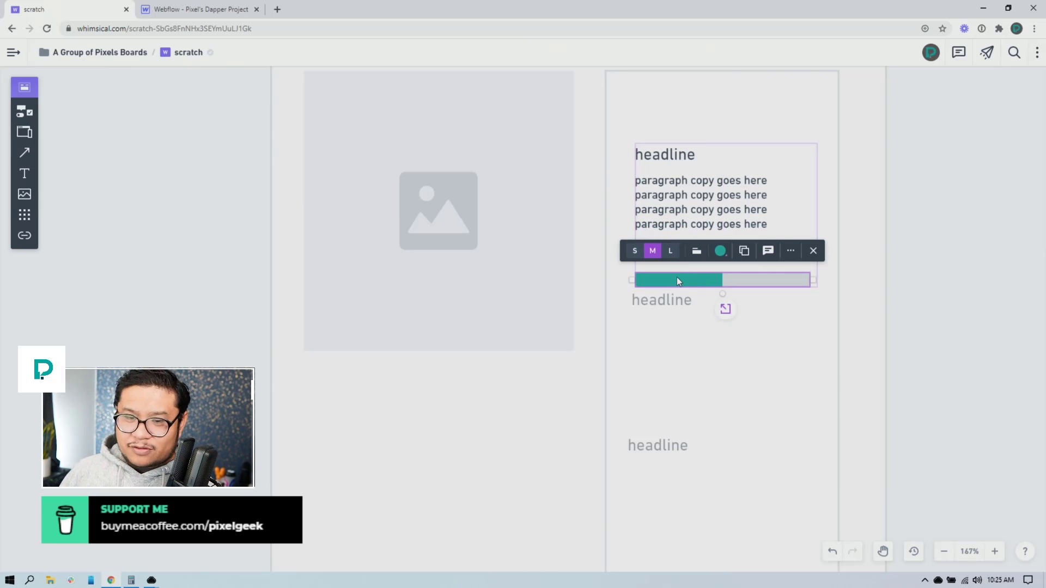
pyautogui.click(693, 212)
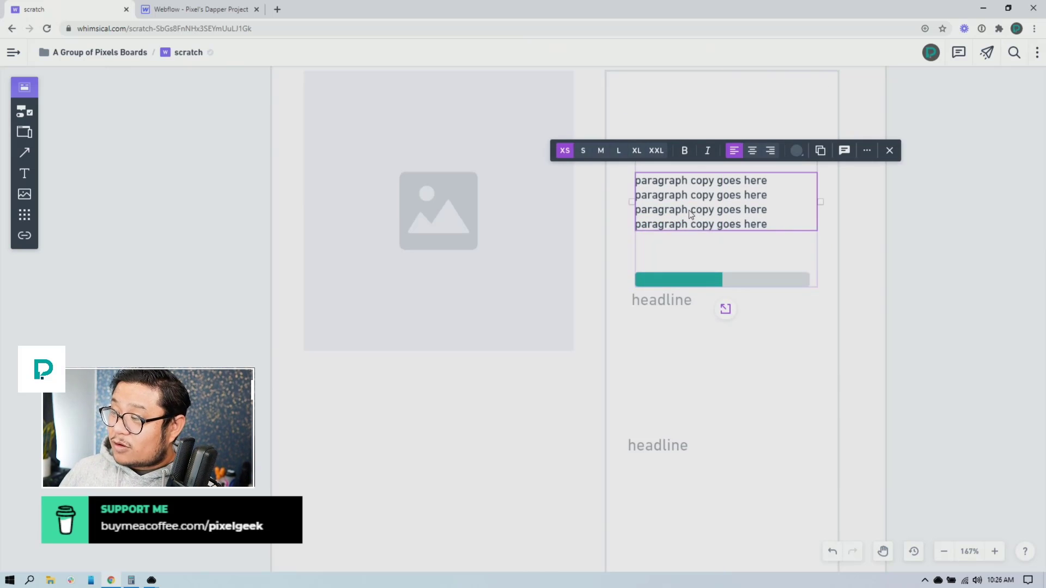
pyautogui.moveTo(688, 210); pyautogui.dragTo(696, 354)
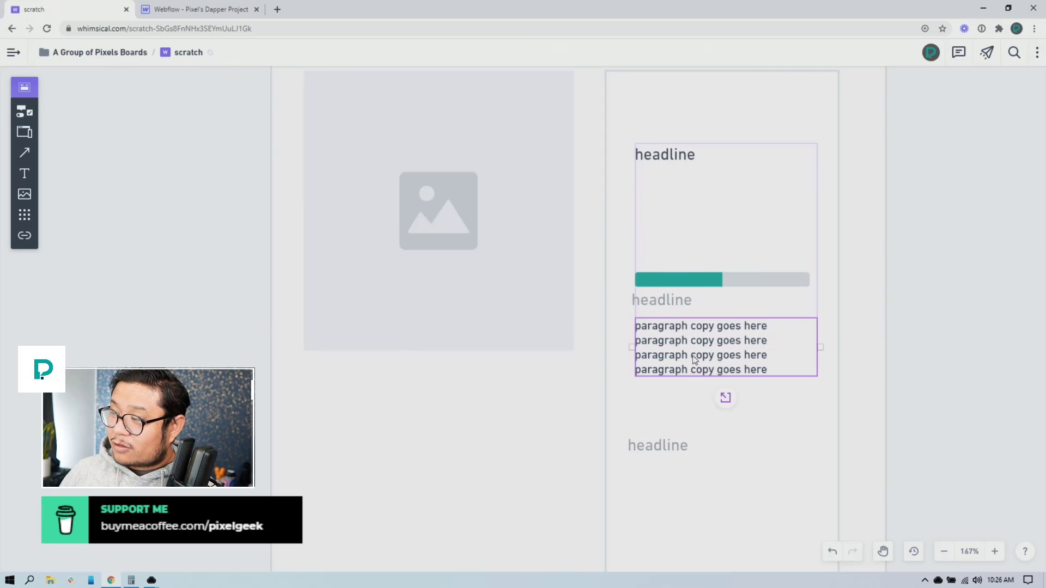
pyautogui.click(925, 187)
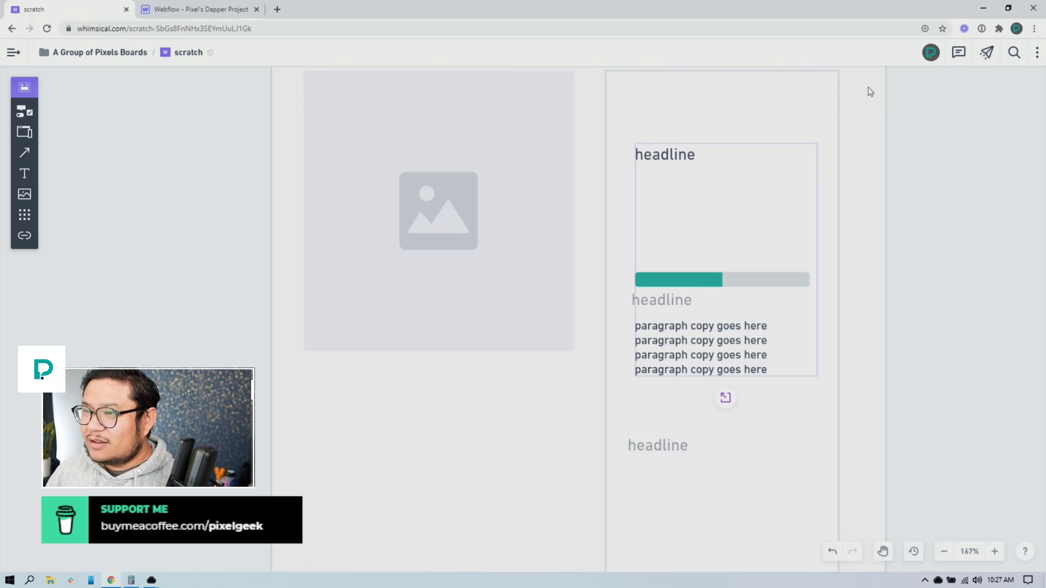
# Switch to the Webflow project and preview how the page scrolls past the step cards.
pyautogui.click(204, 13)
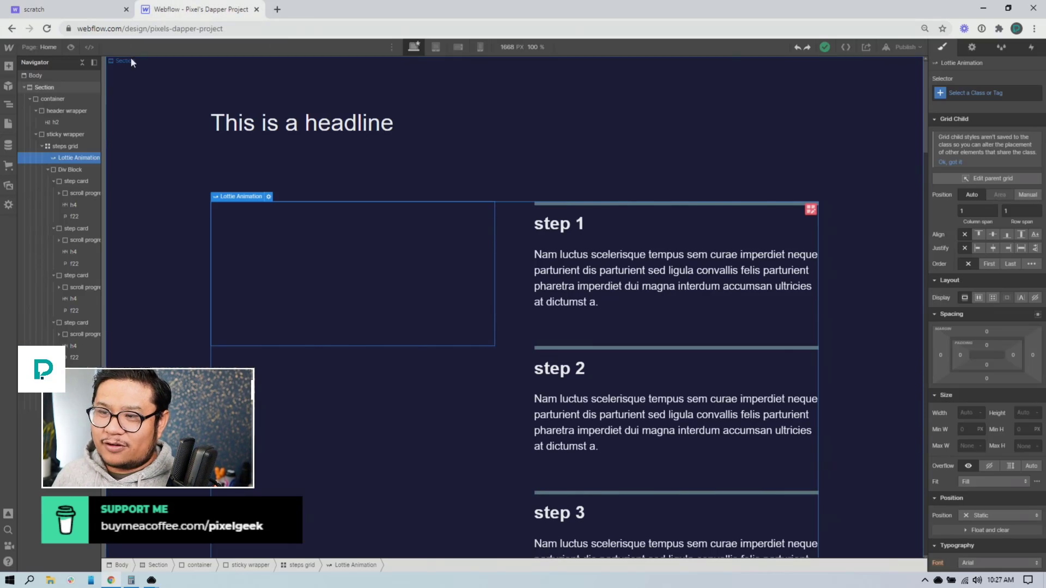
pyautogui.click(70, 47)
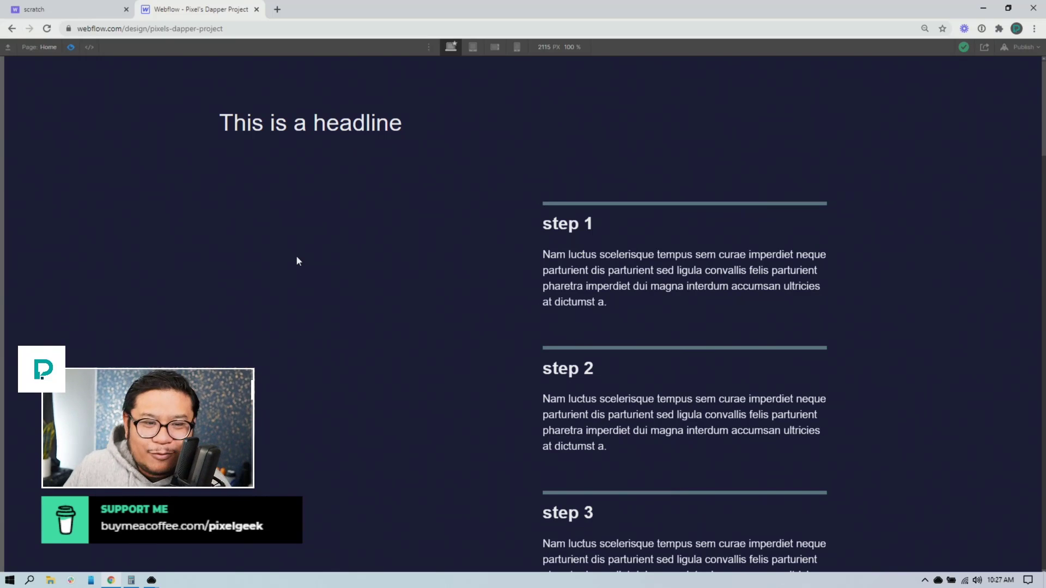
pyautogui.scroll(-2, 414, 335)
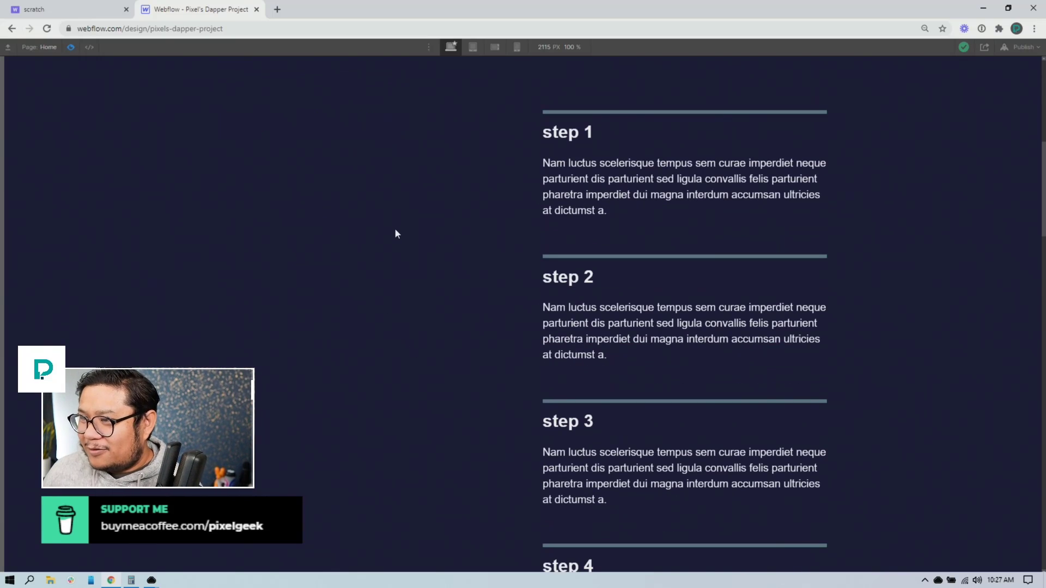
pyautogui.scroll(2, 394, 228)
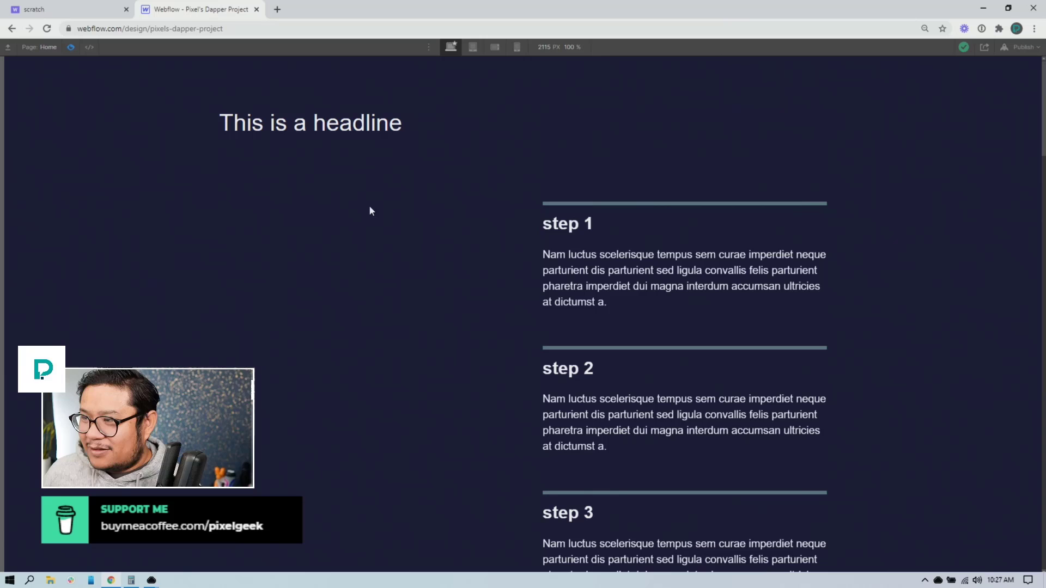
pyautogui.click(70, 48)
# Inspect the Lottie animation's settings and the sticky wrapper's styles.
pyautogui.click(267, 197)
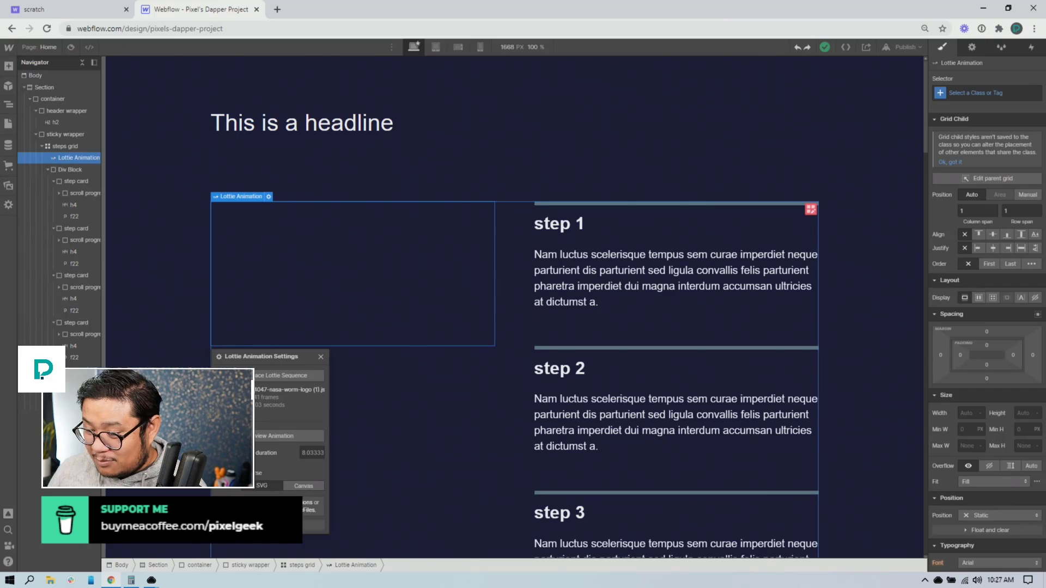
pyautogui.click(321, 357)
pyautogui.click(246, 123)
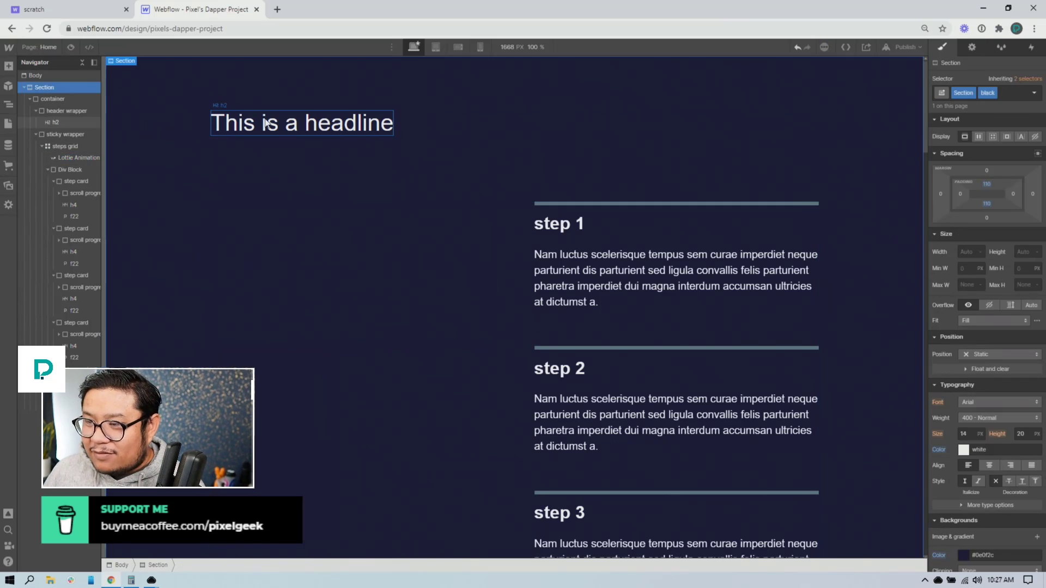
pyautogui.click(77, 134)
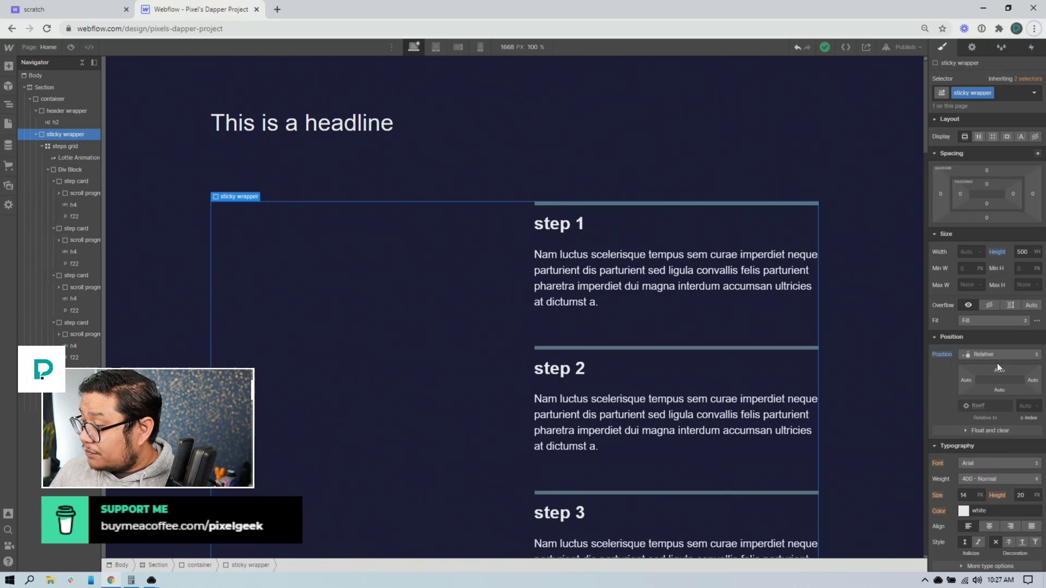
# Set the browser zoom to 100%.
pyautogui.hotkey('ctrl', '+')
pyautogui.hotkey('ctrl', '-')
pyautogui.hotkey('ctrl', '-')
pyautogui.hotkey('ctrl', '-')
pyautogui.hotkey('ctrl', '-')
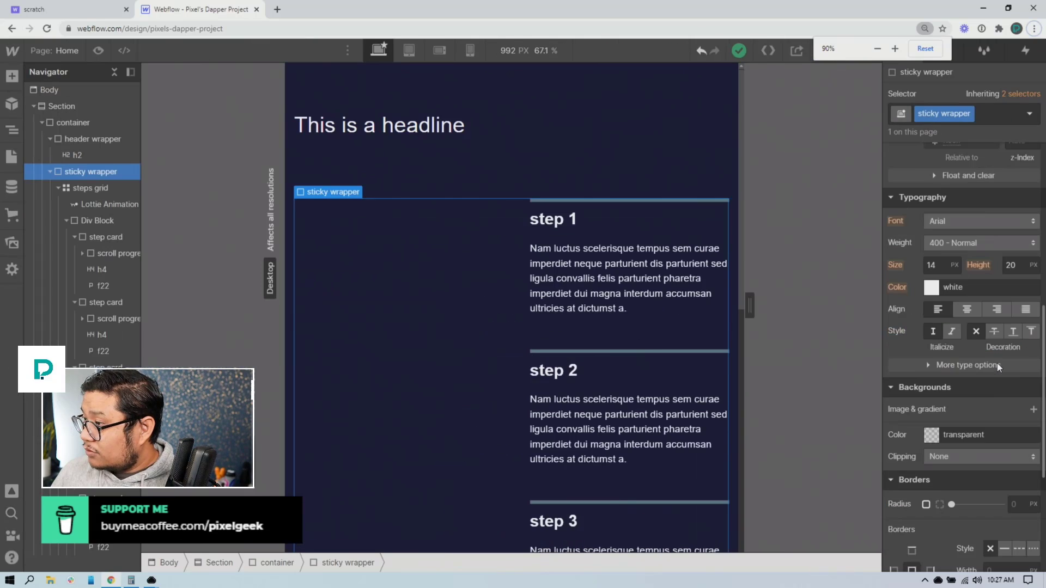
pyautogui.hotkey('ctrl', '+')
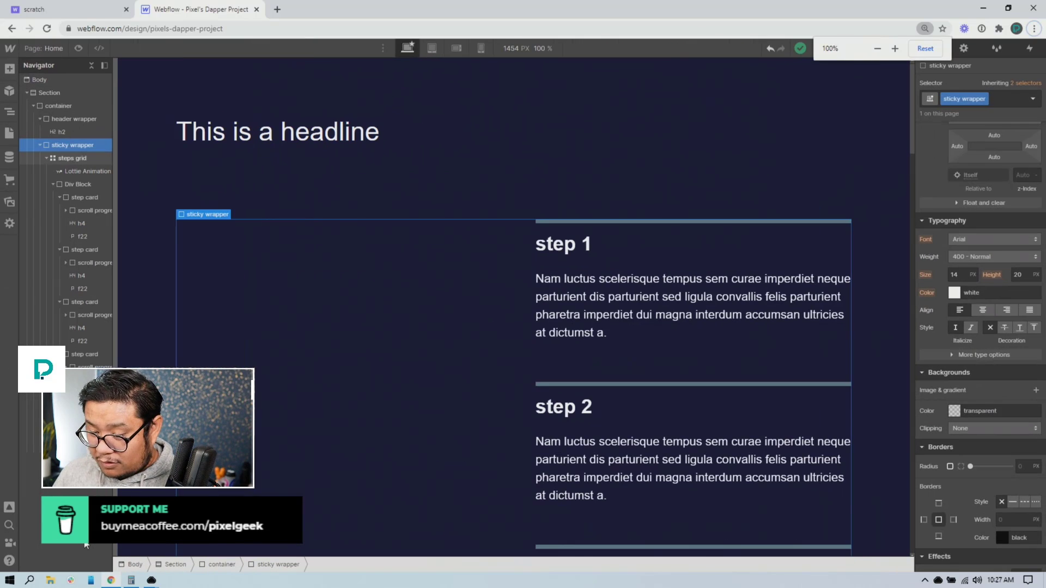
# Close the Calculator and launch the Windows Magnifier.
pyautogui.rightClick(132, 581)
pyautogui.click(116, 561)
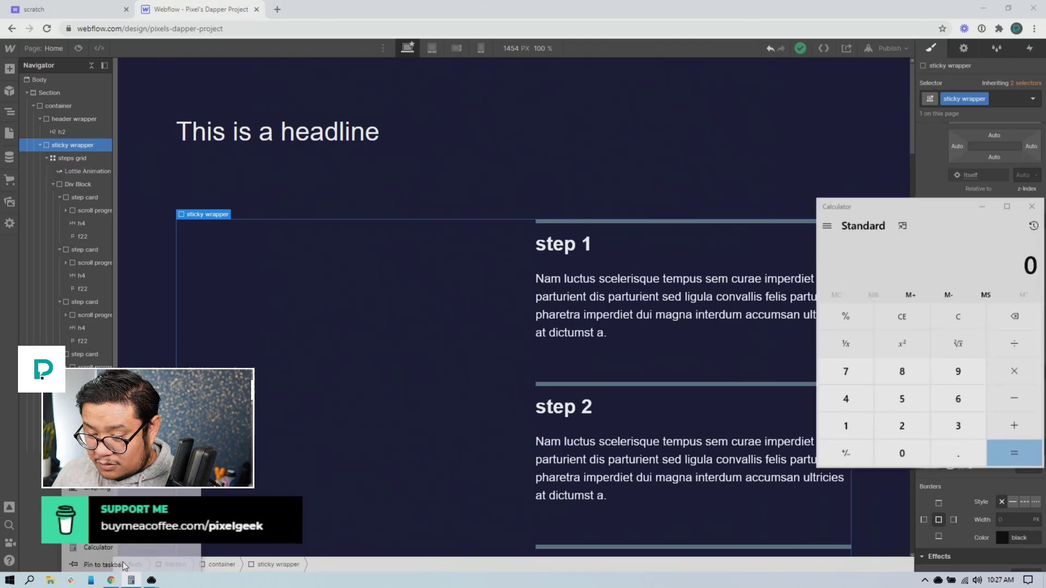
pyautogui.click(31, 580)
pyautogui.write('mag')
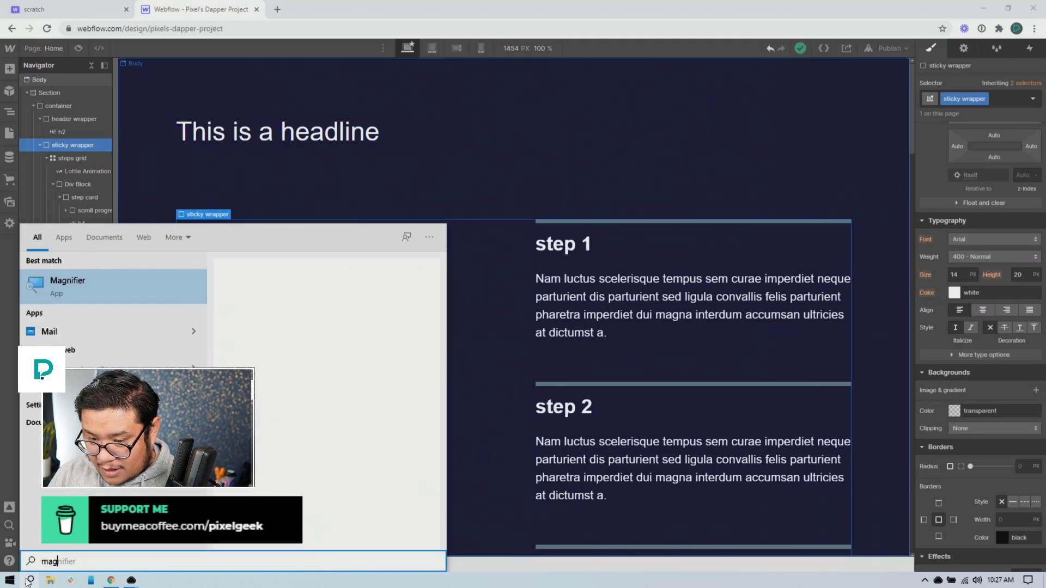
pyautogui.press('Return')
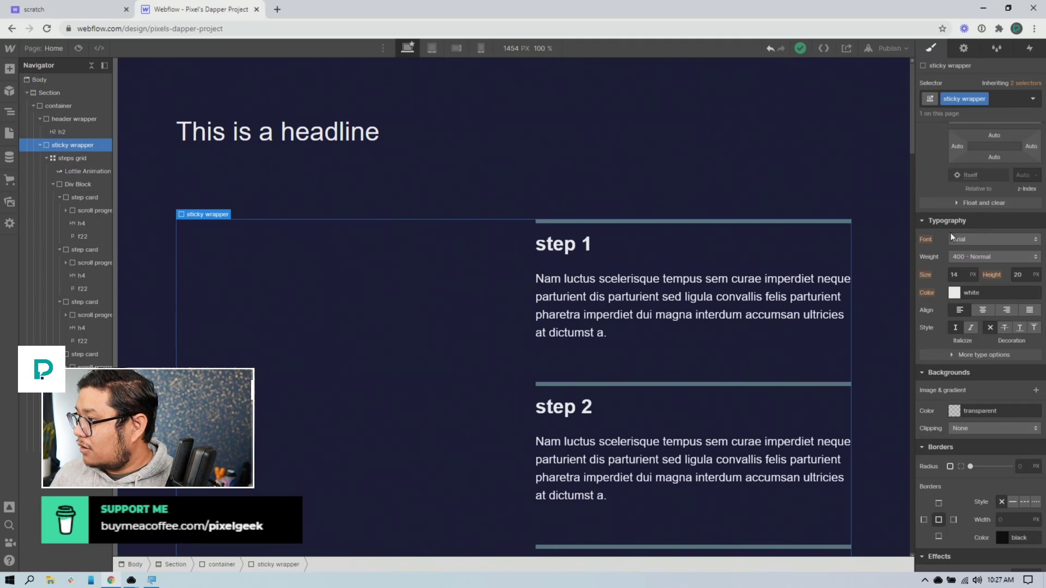
# Give the Lottie animation in the steps grid a new class named lottie.
pyautogui.scroll(2, 1015, 248)
pyautogui.scroll(2, 1015, 248)
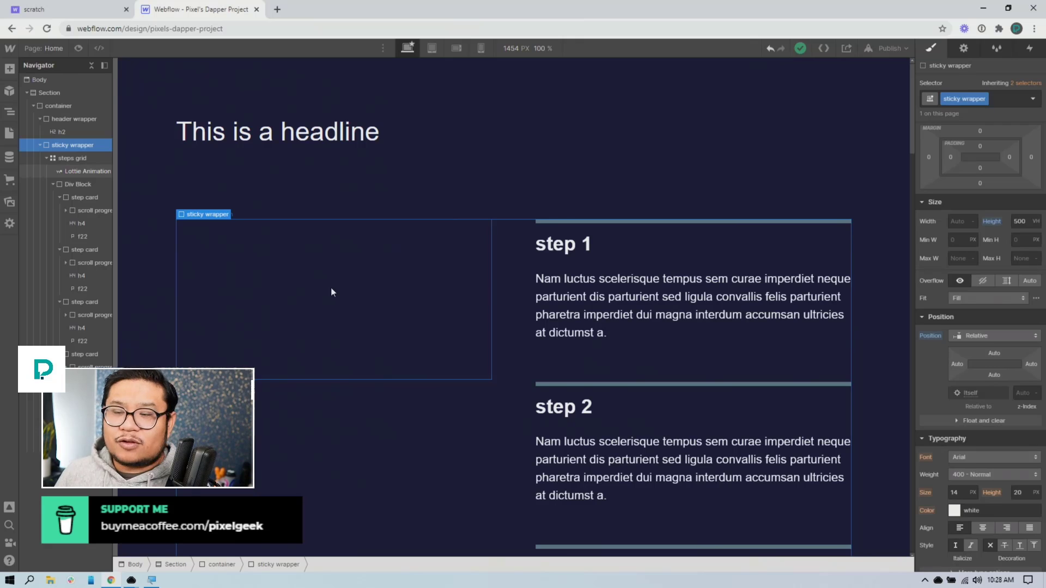
pyautogui.click(263, 258)
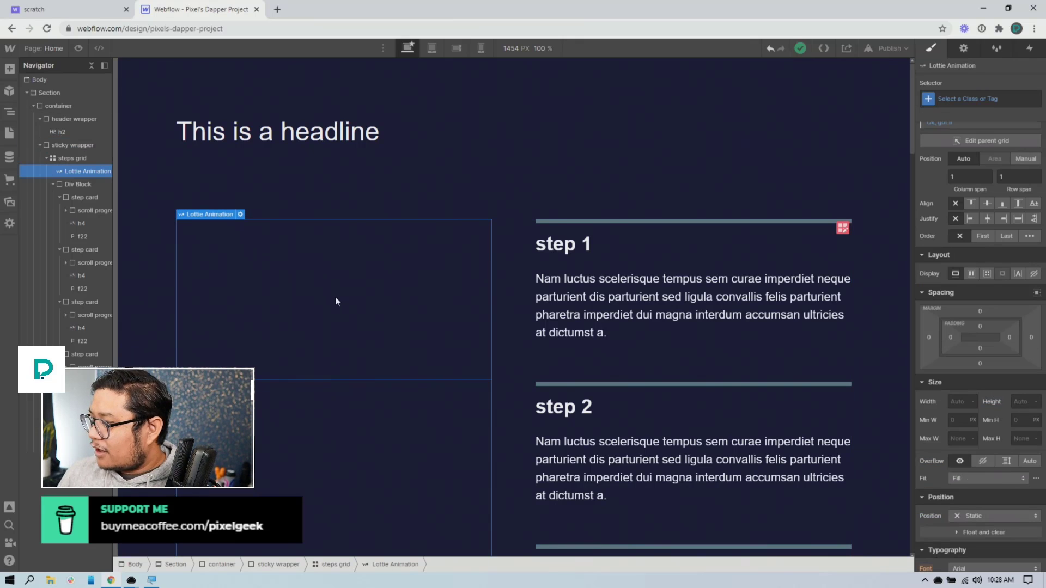
pyautogui.click(972, 98)
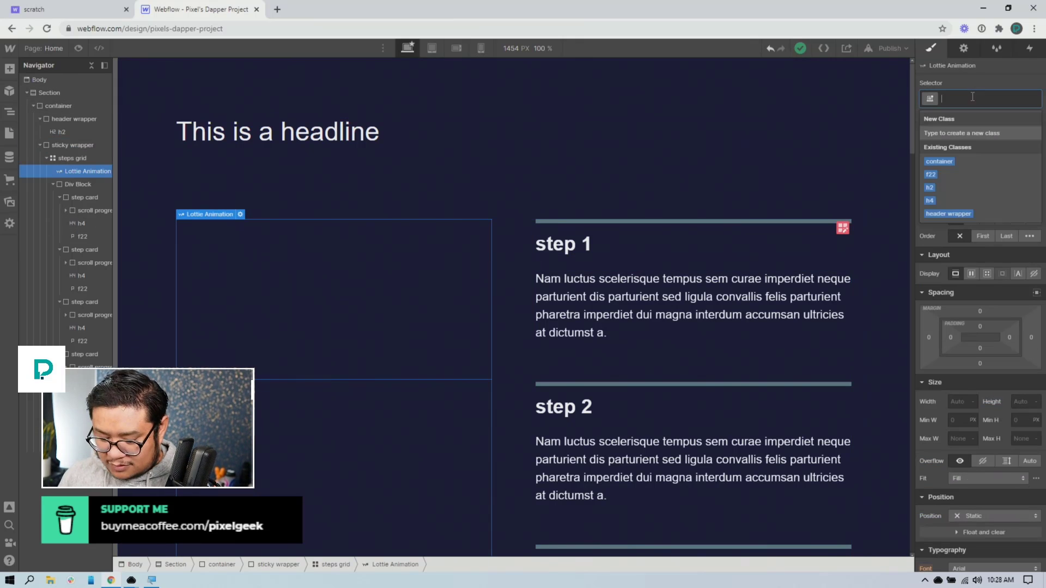
pyautogui.write('lottie')
pyautogui.press('Return')
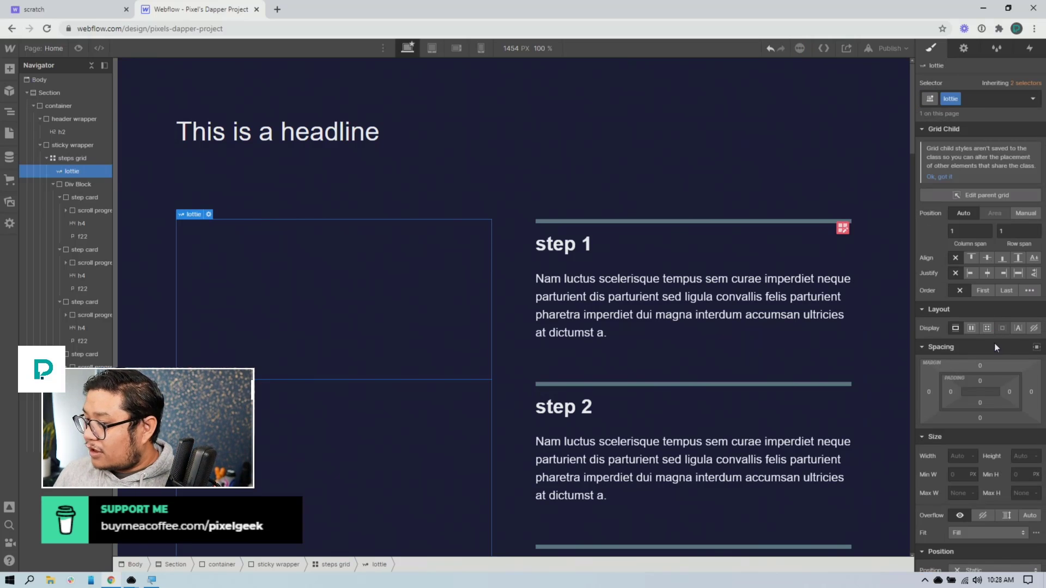
# Set the lottie element's position to Sticky with a top offset of 110.
pyautogui.scroll(-1, 991, 344)
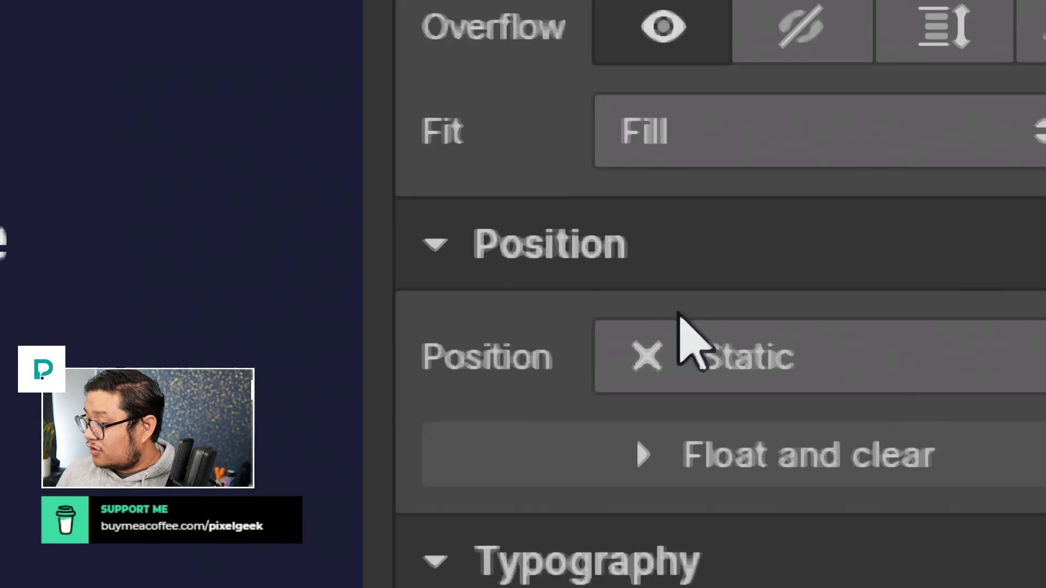
pyautogui.scroll(-2, 963, 458)
pyautogui.scroll(1, 626, 152)
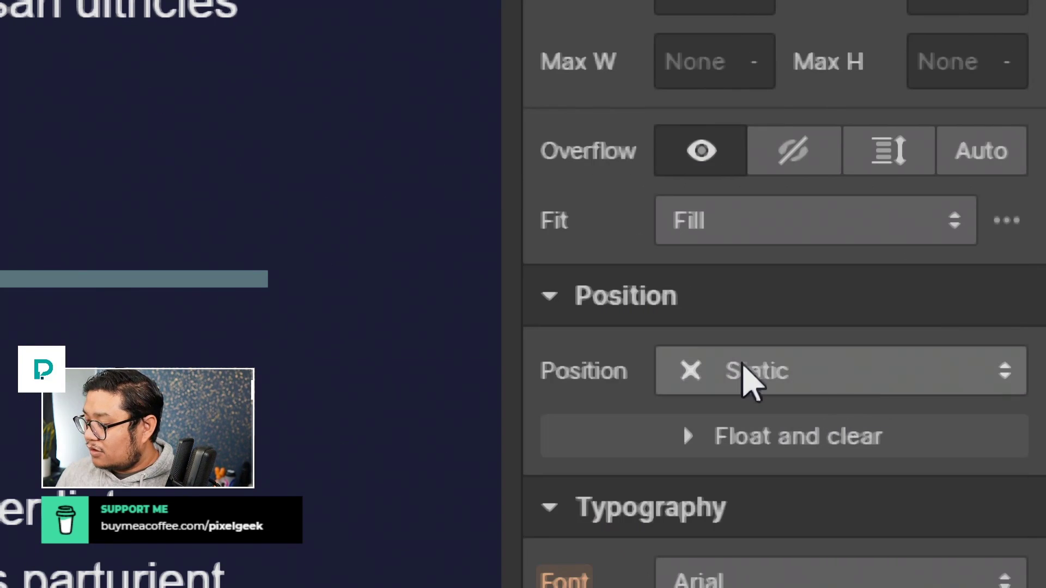
pyautogui.click(971, 409)
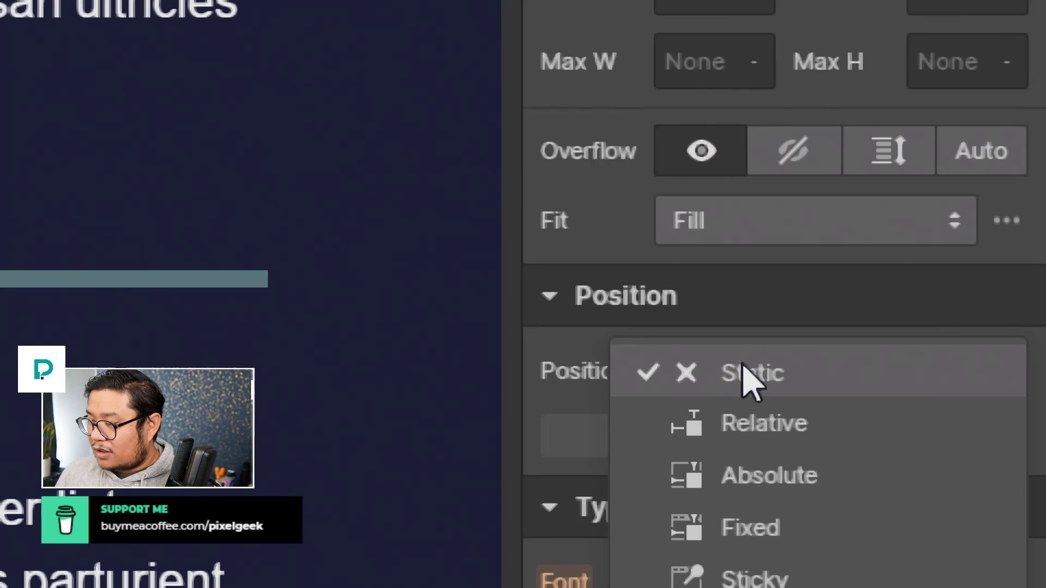
pyautogui.click(777, 571)
pyautogui.click(837, 441)
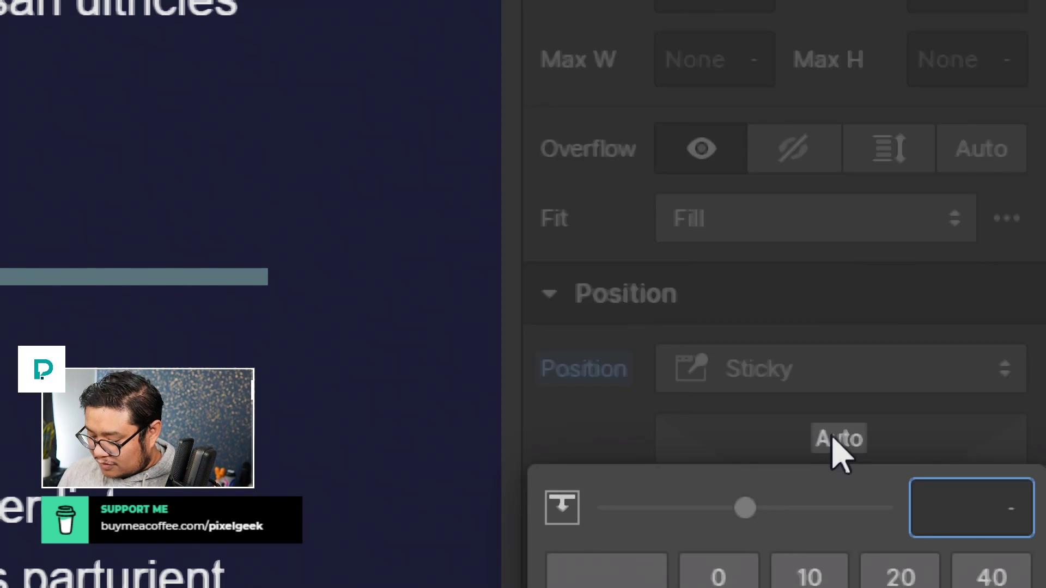
pyautogui.write('110')
pyautogui.press('Return')
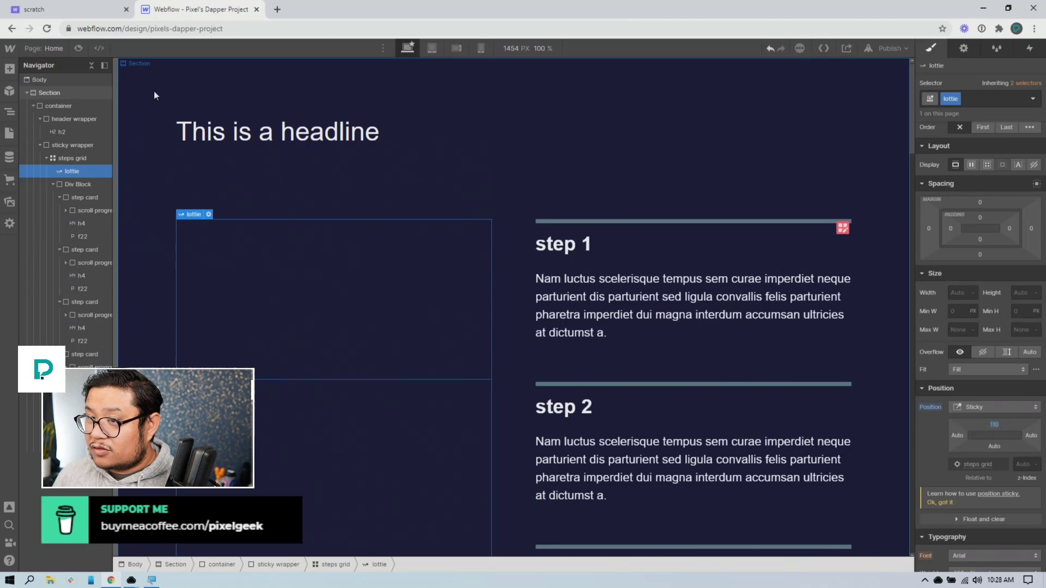
# Preview the page and scroll it to check how the NASA animation behaves beside the step cards.
pyautogui.click(77, 48)
pyautogui.scroll(-2, 389, 247)
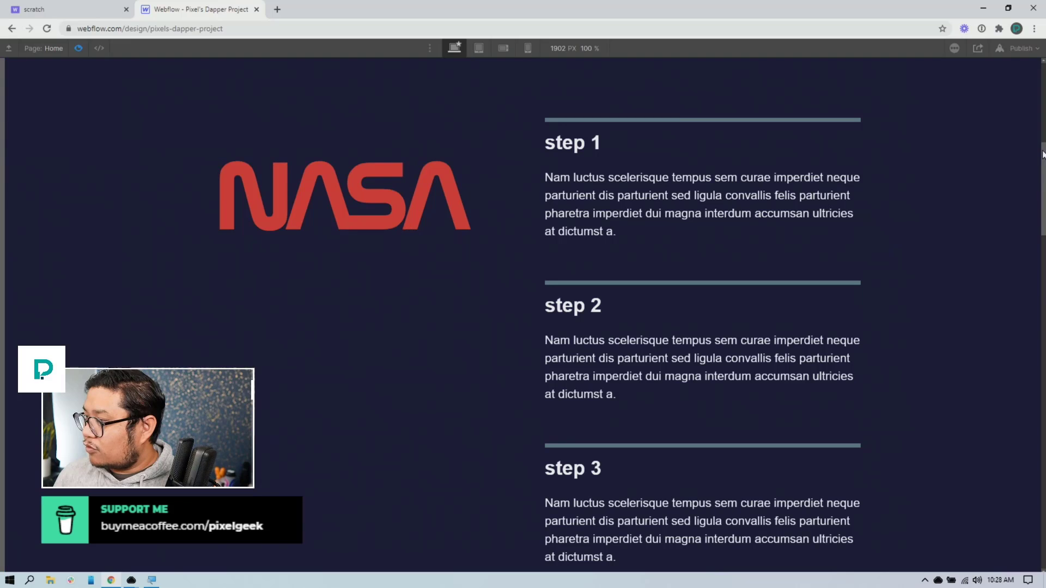
pyautogui.moveTo(1036, 130); pyautogui.dragTo(1018, 65)
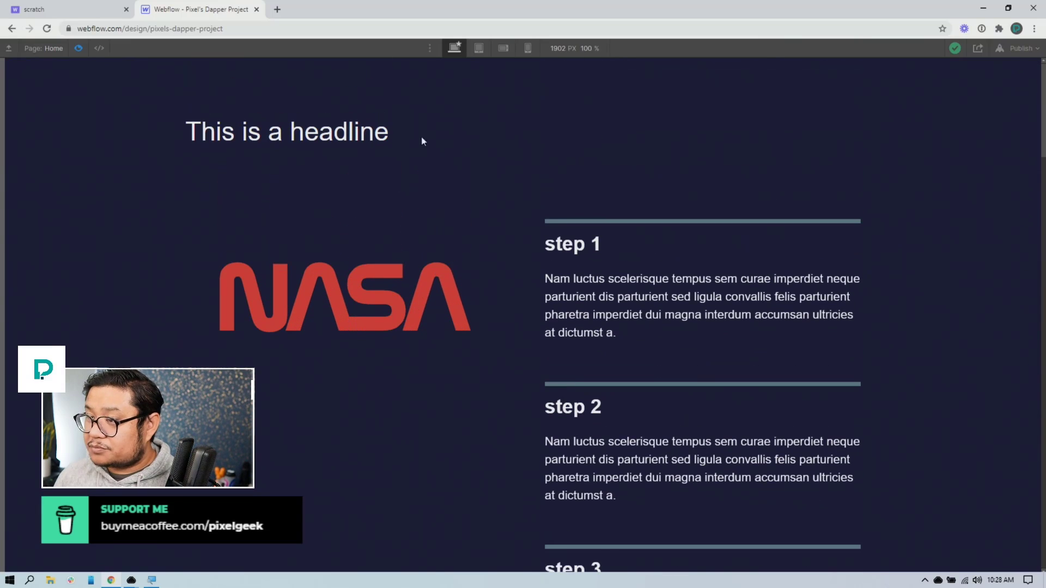
pyautogui.click(77, 49)
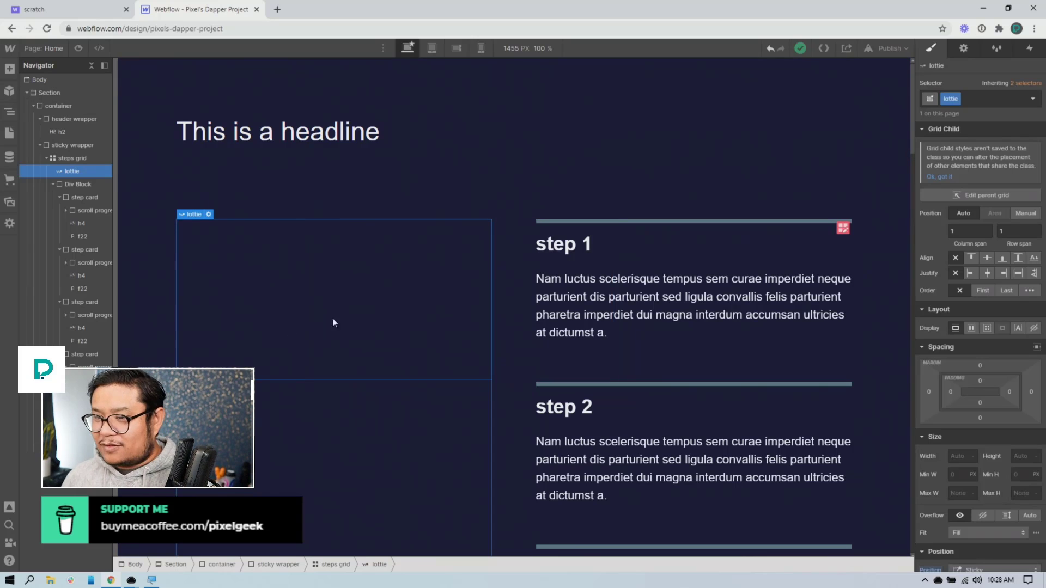
# Reset the position setting of the steps grid to remove its sticky behaviour.
pyautogui.click(639, 273)
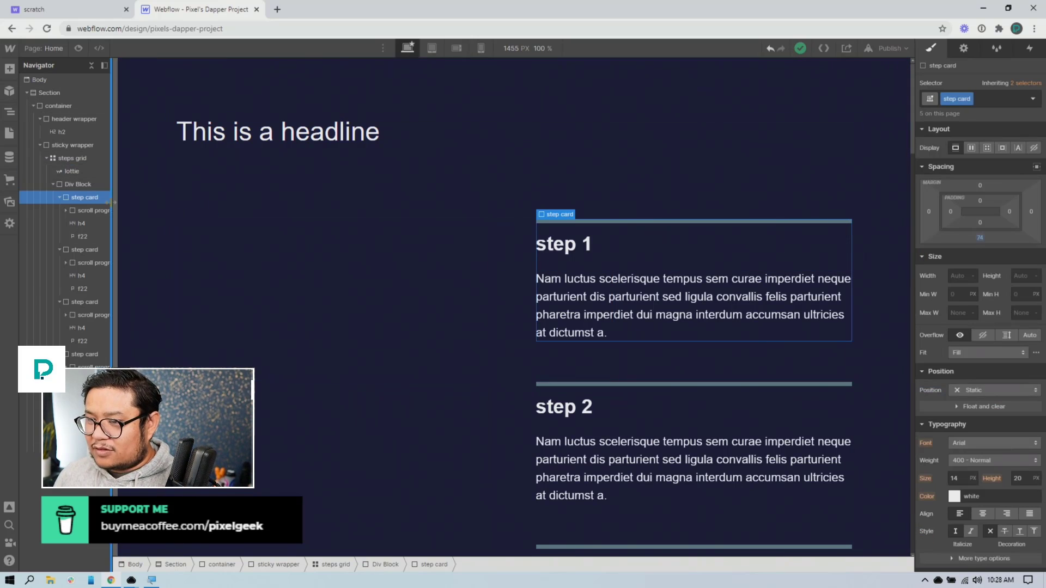
pyautogui.click(93, 183)
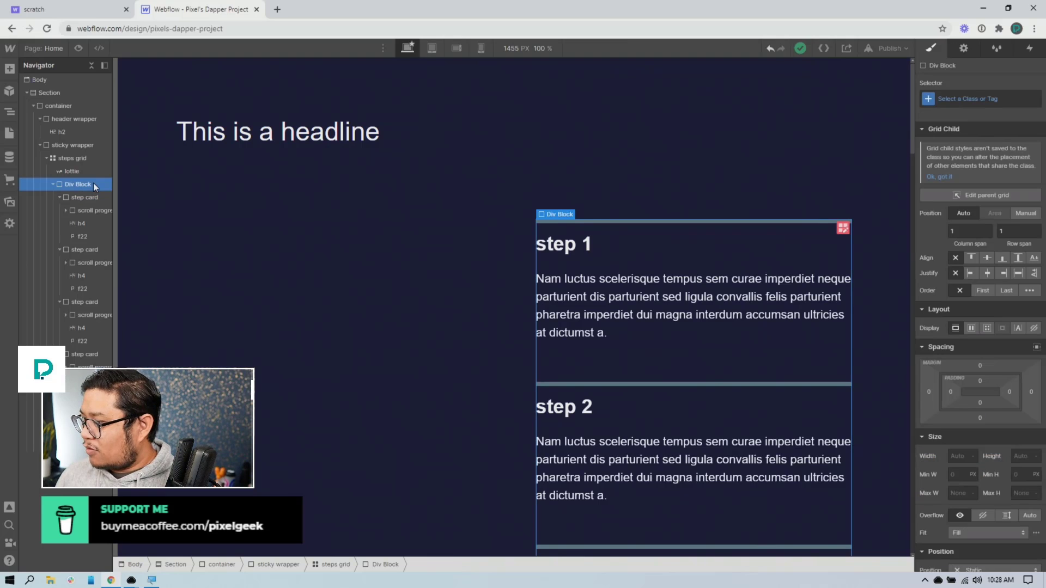
pyautogui.click(95, 197)
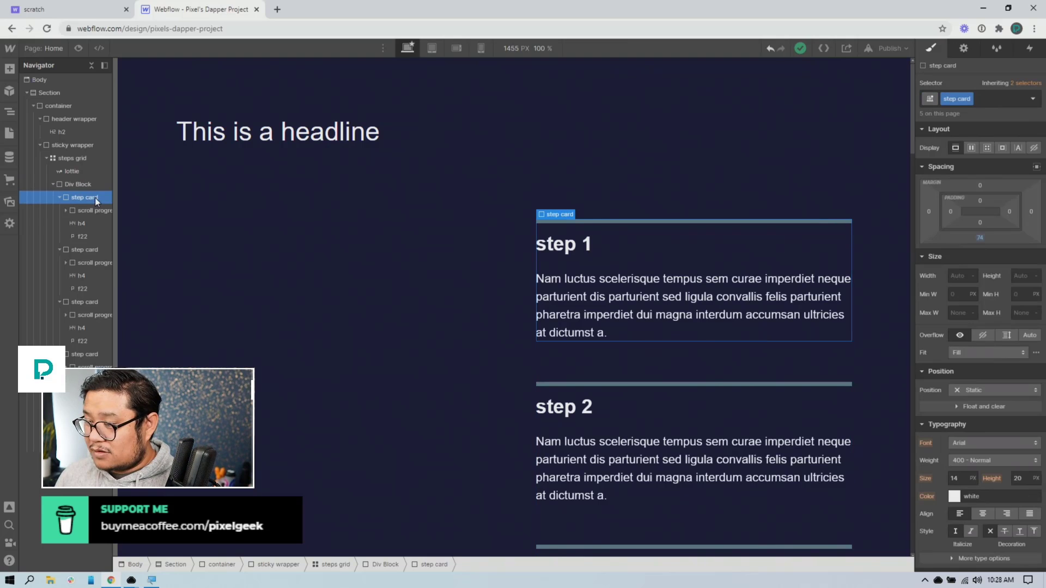
pyautogui.click(87, 158)
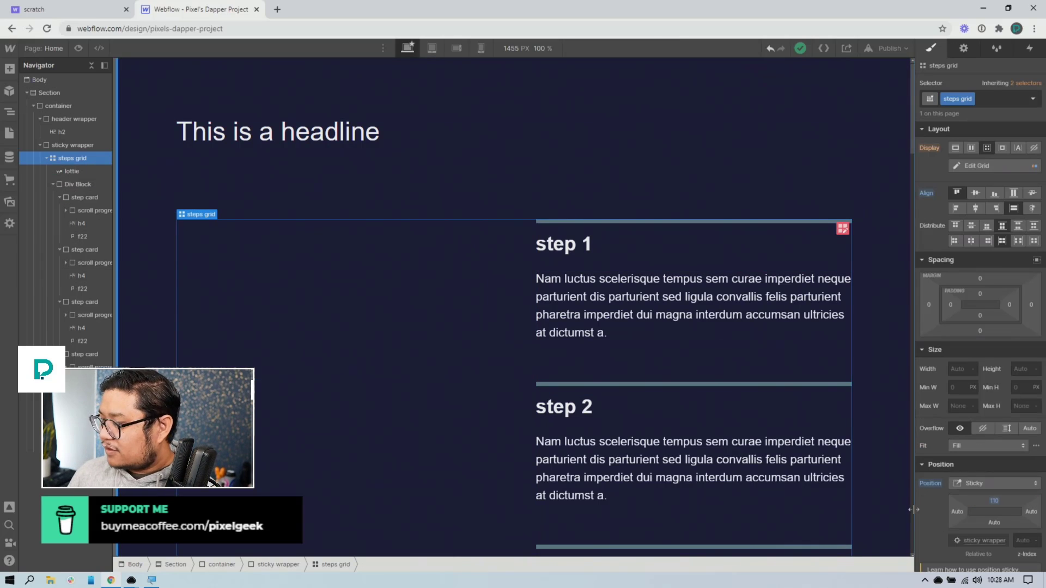
pyautogui.keyDown('alt'); pyautogui.click(931, 484); pyautogui.keyUp('alt')
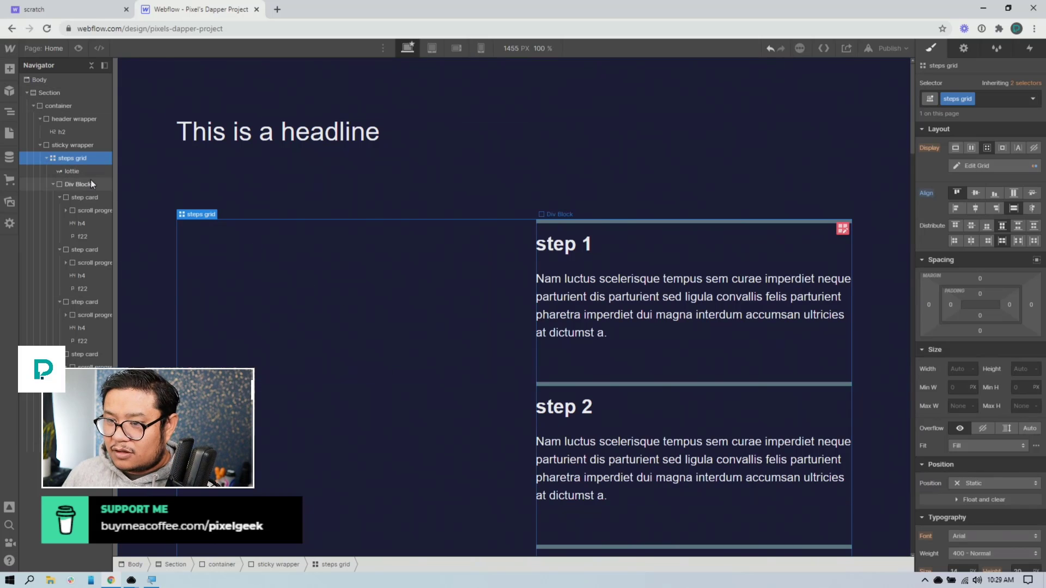
# Preview the page and scroll through the steps to check the NASA animation's sticky behaviour, and return to editing.
pyautogui.click(78, 48)
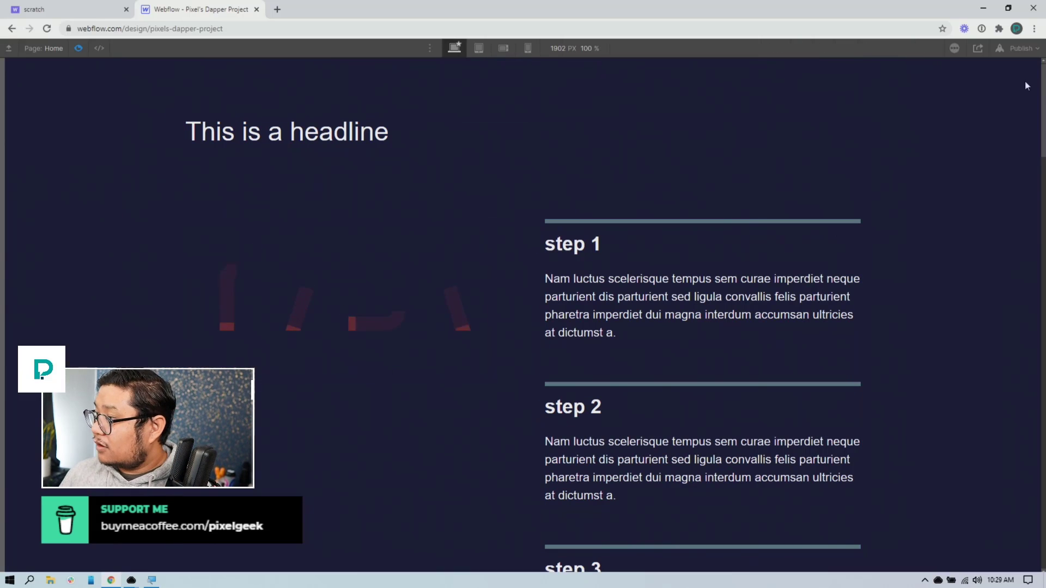
pyautogui.scroll(-7, 1026, 85)
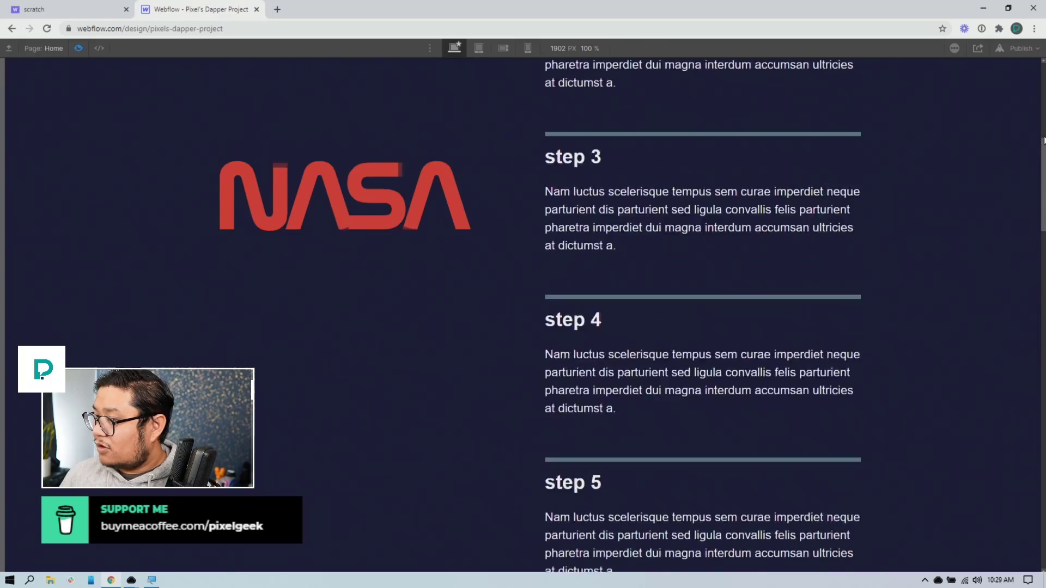
pyautogui.moveTo(1044, 140); pyautogui.dragTo(1026, 58)
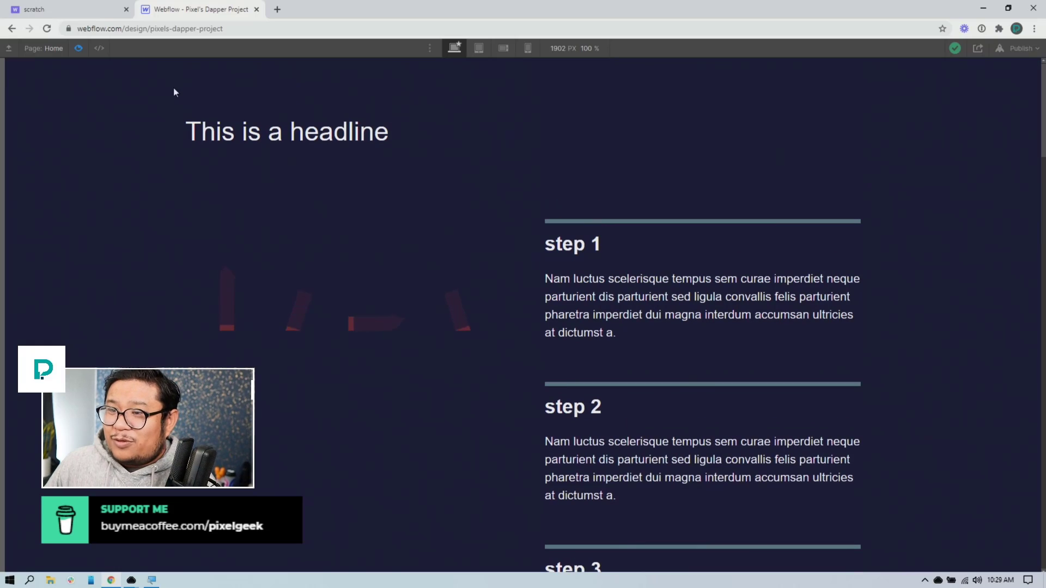
pyautogui.click(78, 48)
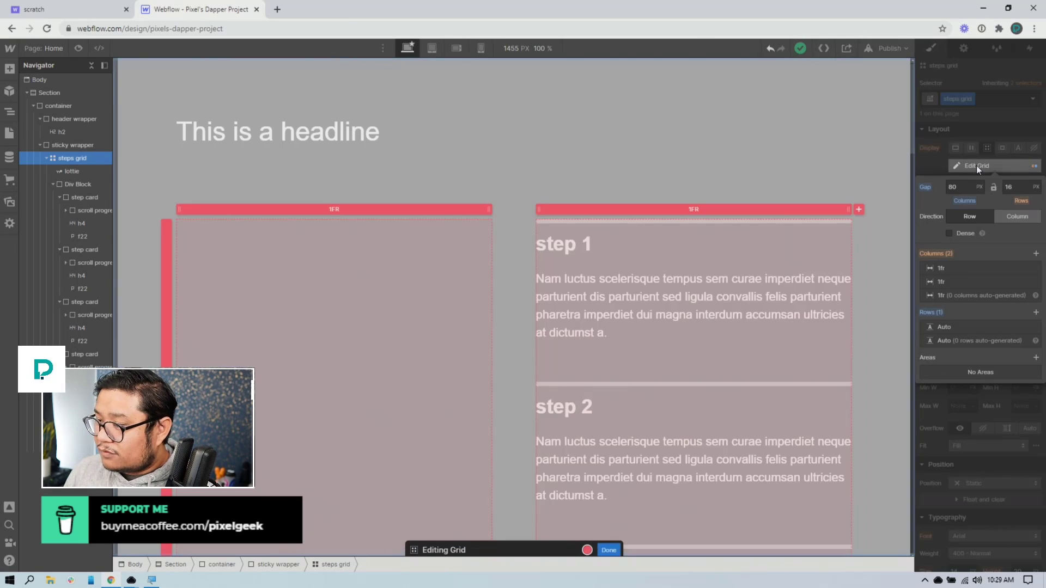
# Review the steps grid's column and row setup, the lottie element's position settings and the elements nested in the first step card.
pyautogui.click(976, 165)
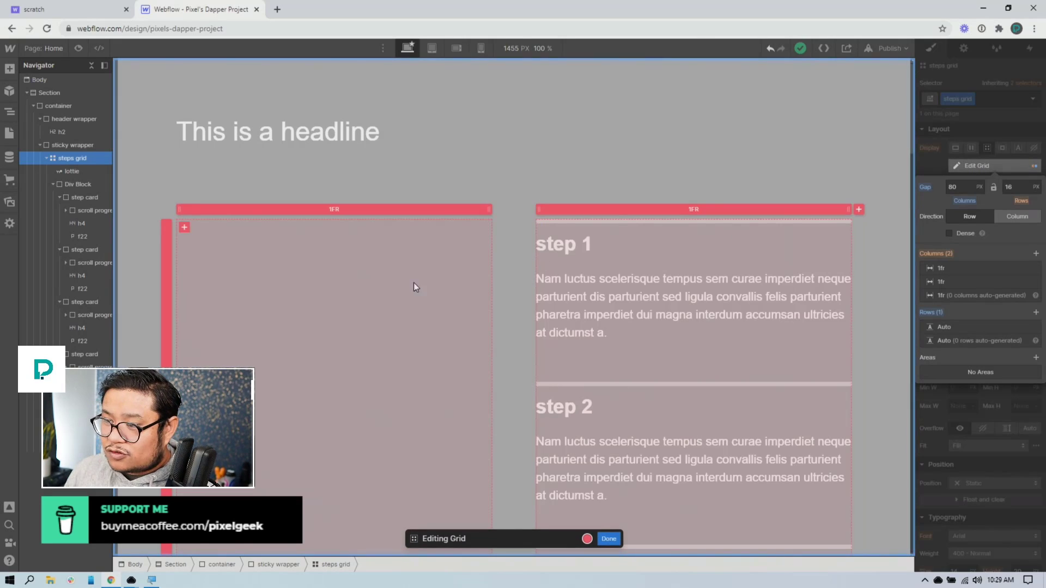
pyautogui.click(608, 538)
pyautogui.click(323, 293)
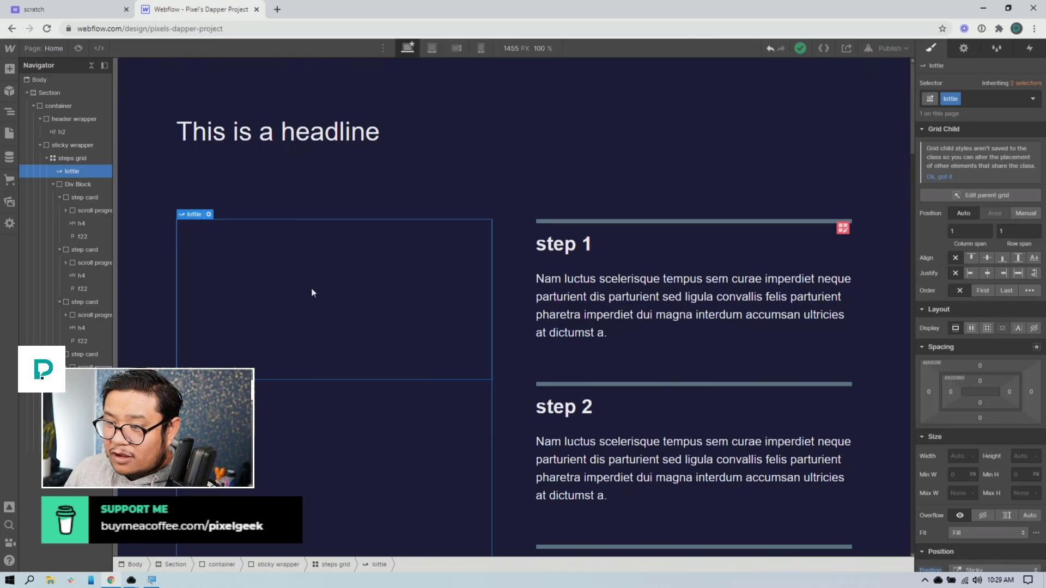
pyautogui.scroll(-4, 981, 381)
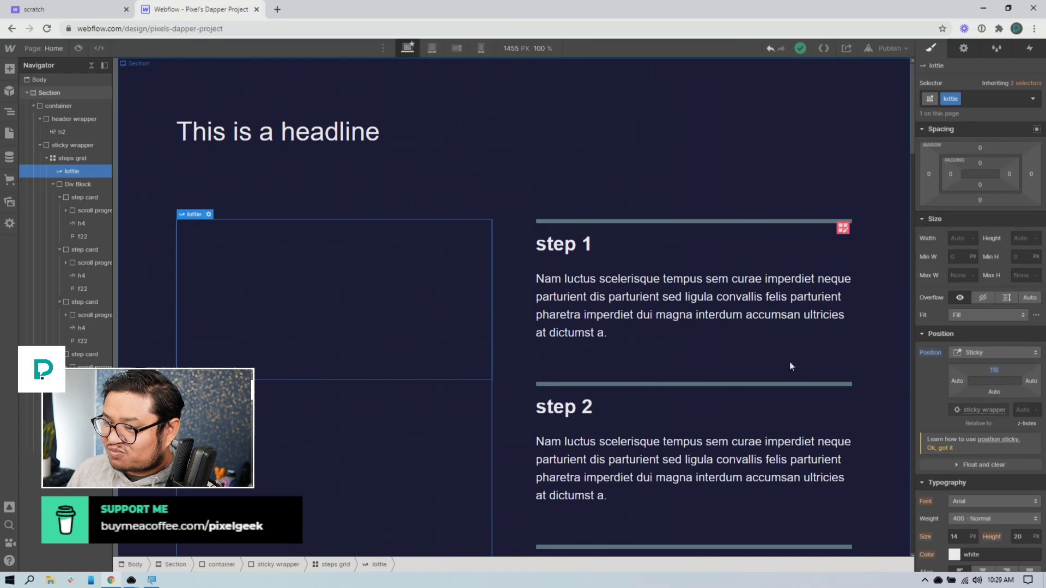
pyautogui.click(63, 184)
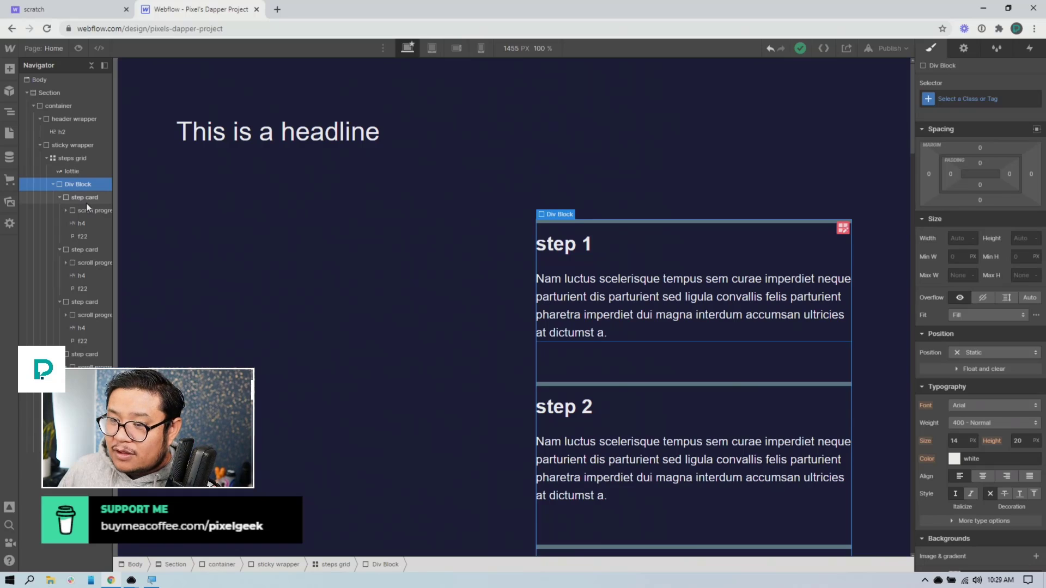
pyautogui.click(87, 202)
pyautogui.click(81, 189)
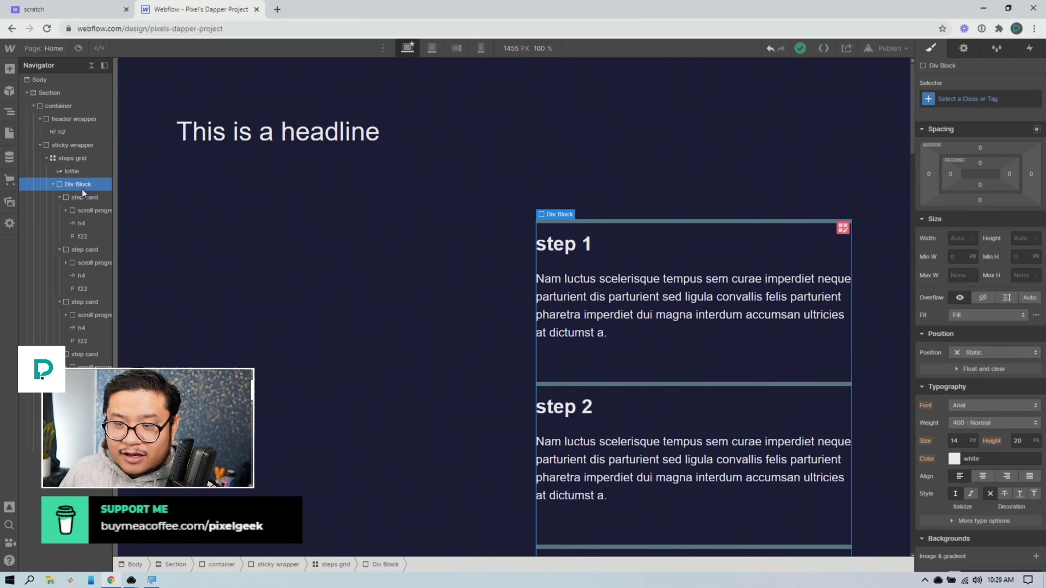
pyautogui.click(85, 203)
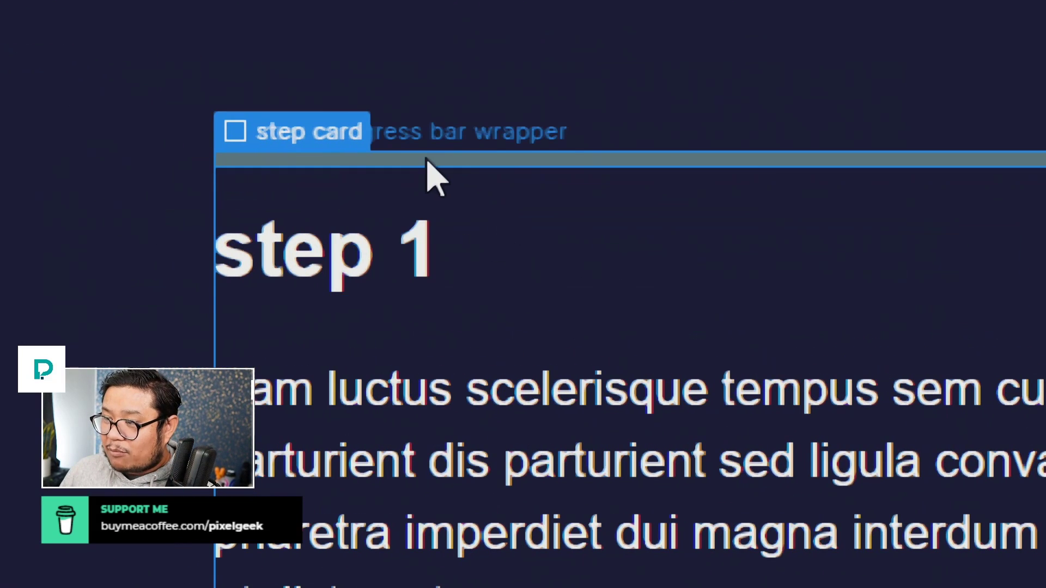
pyautogui.click(427, 160)
pyautogui.click(392, 252)
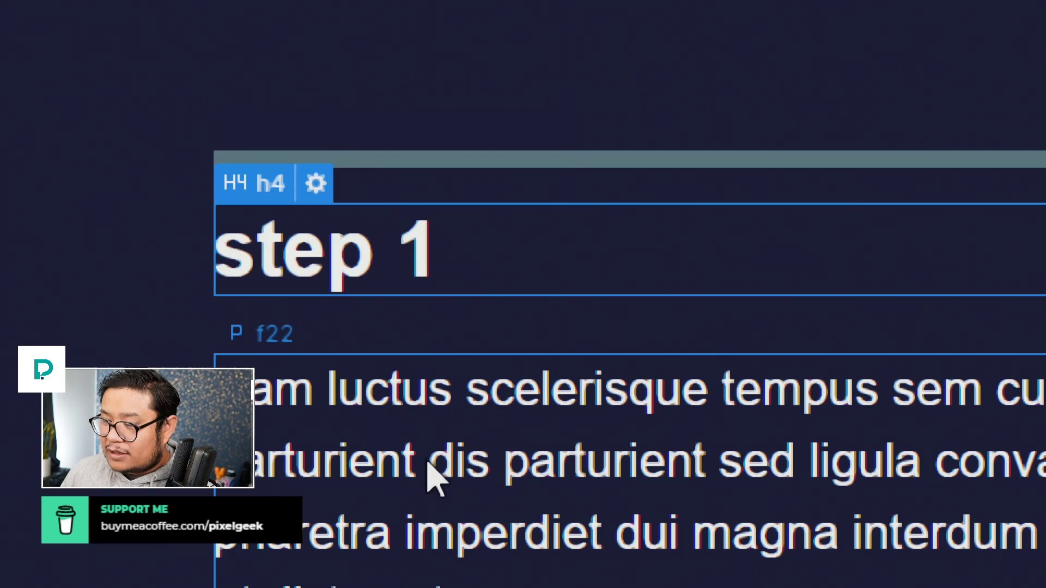
# Hide the f22 paragraph text of the step cards by setting its display to None.
pyautogui.click(432, 479)
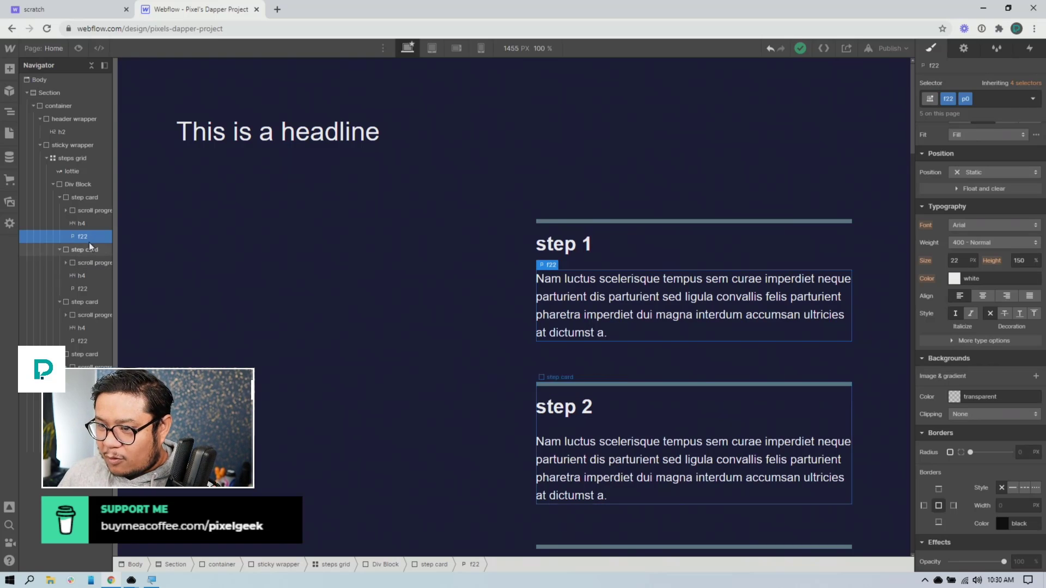
pyautogui.scroll(4, 972, 247)
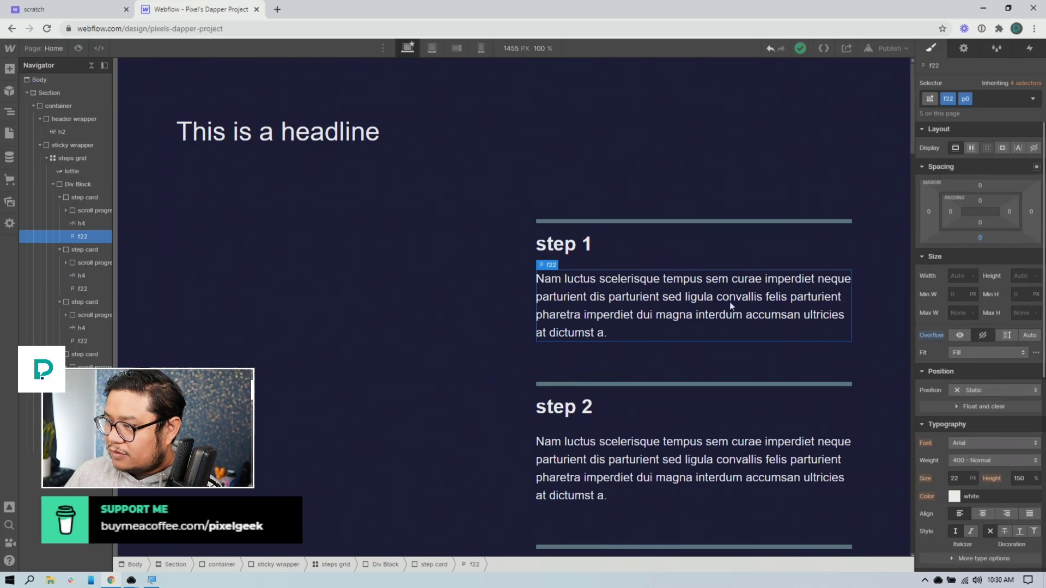
pyautogui.click(1035, 148)
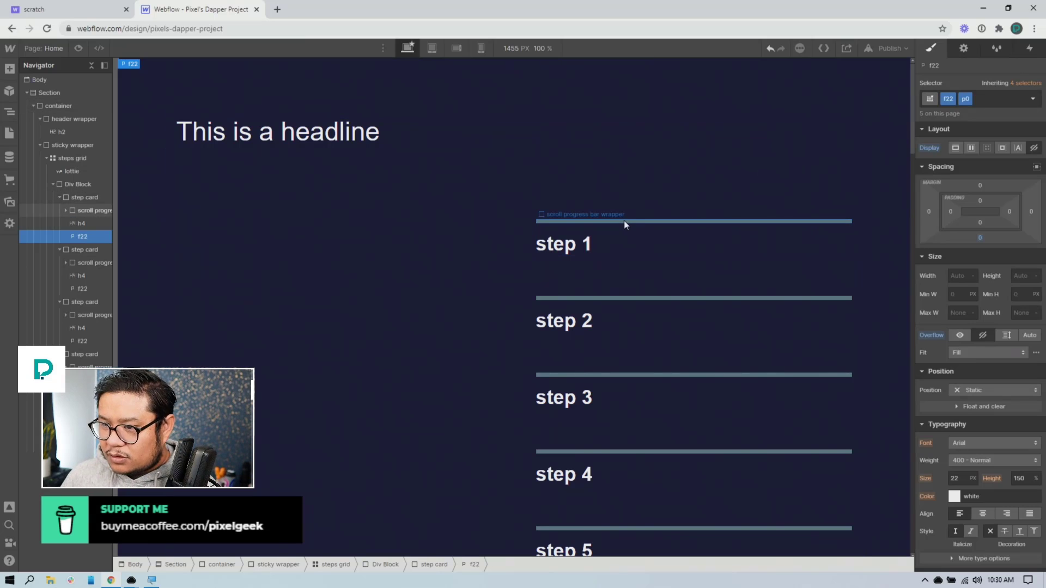
# Apply the Left position preset to the absolutely positioned scroll progress bar inside step 2's scroll progress bar wrapper.
pyautogui.click(567, 299)
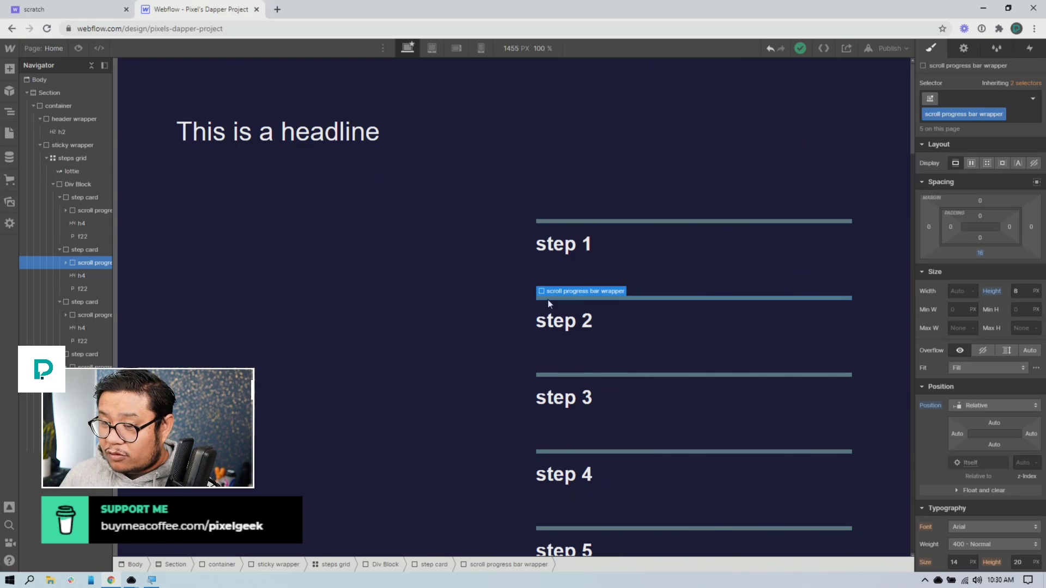
pyautogui.click(66, 263)
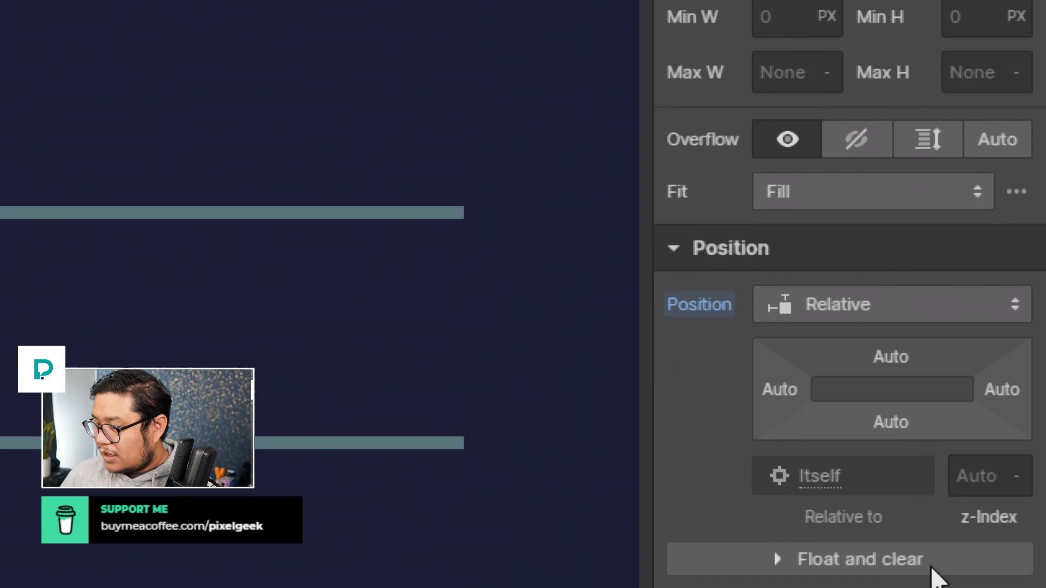
pyautogui.scroll(-5, 773, 286)
pyautogui.scroll(-6, 850, 285)
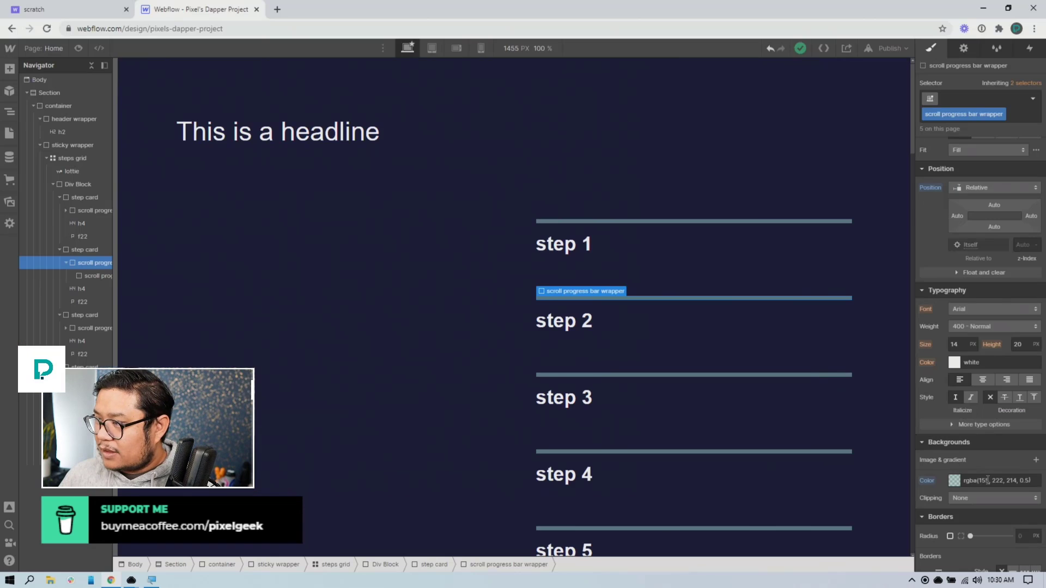
pyautogui.click(87, 280)
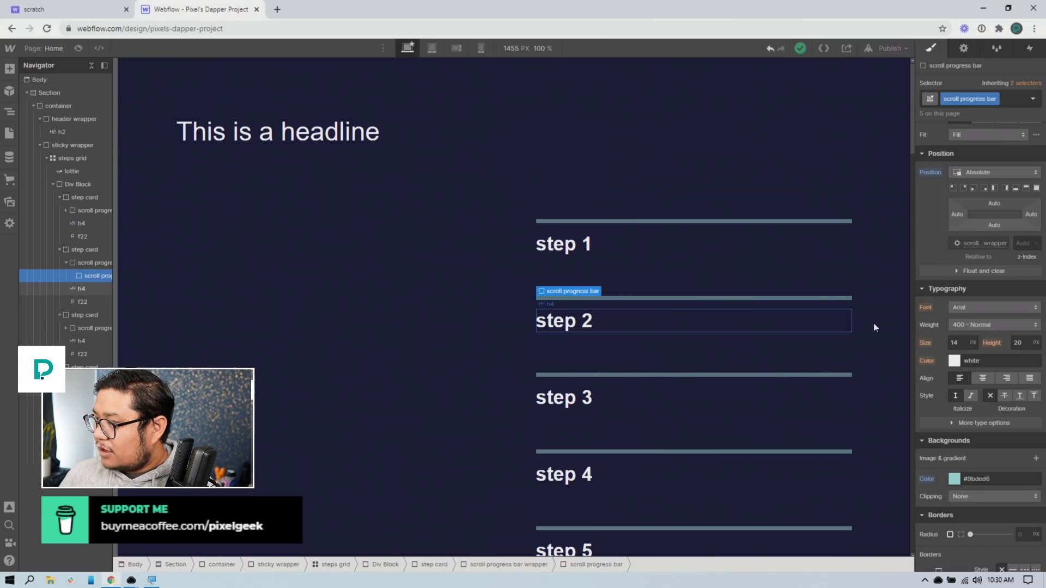
pyautogui.scroll(1, 975, 325)
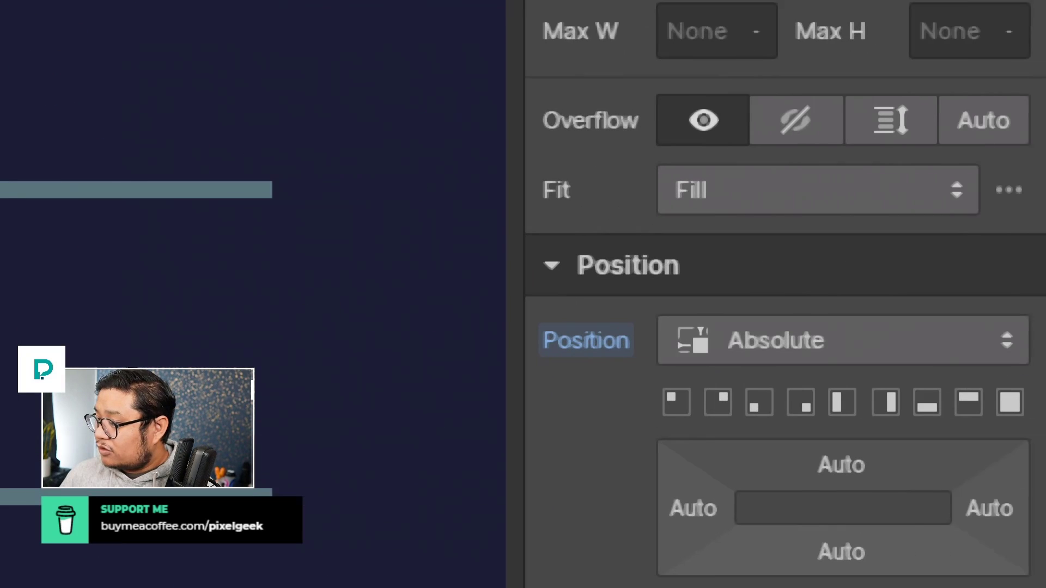
pyautogui.click(832, 413)
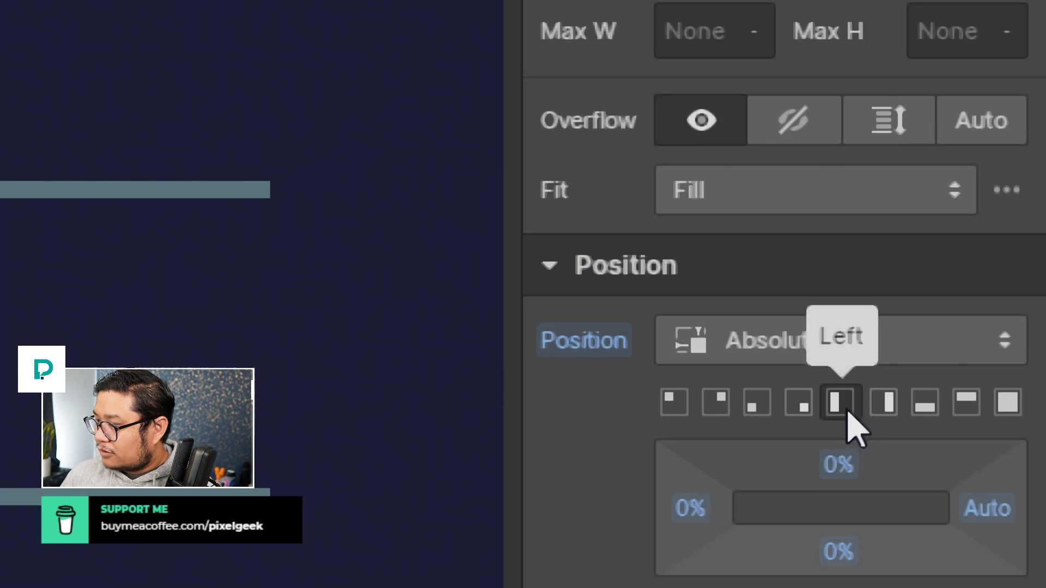
# Try out different widths on the scroll progress bar and set its width to 100%.
pyautogui.scroll(3, 857, 63)
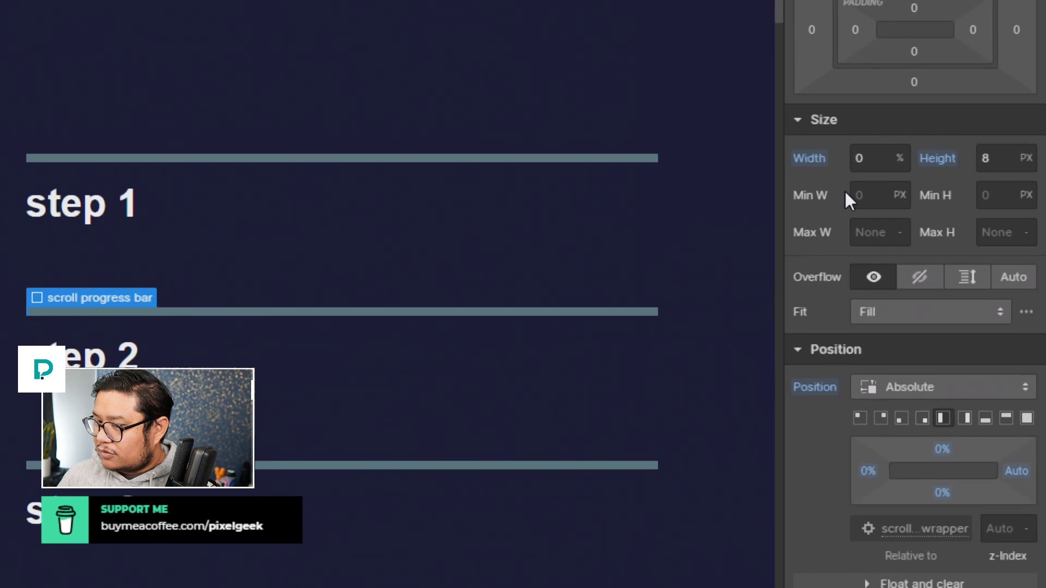
pyautogui.click(865, 163)
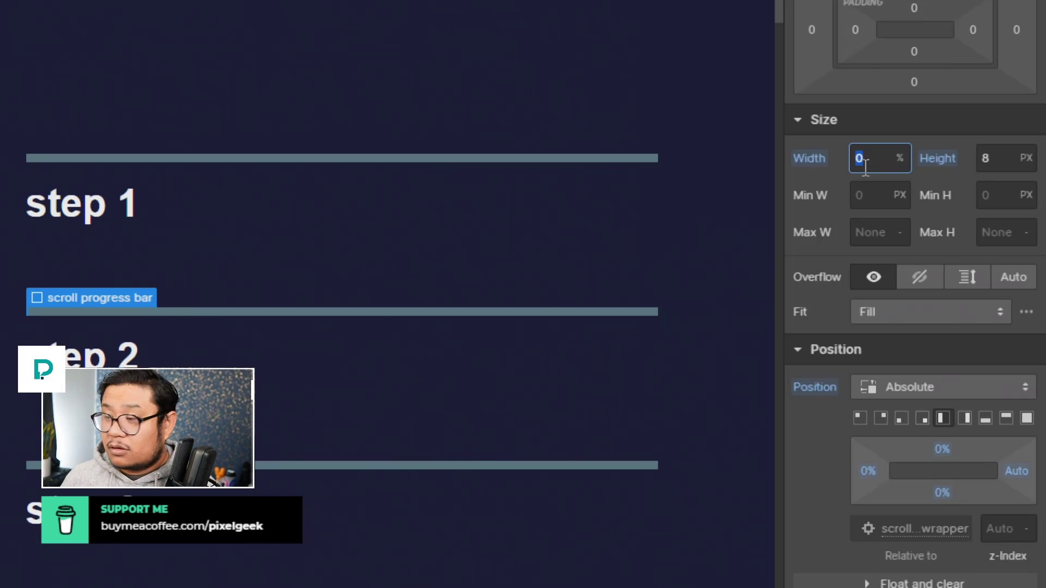
pyautogui.write('10')
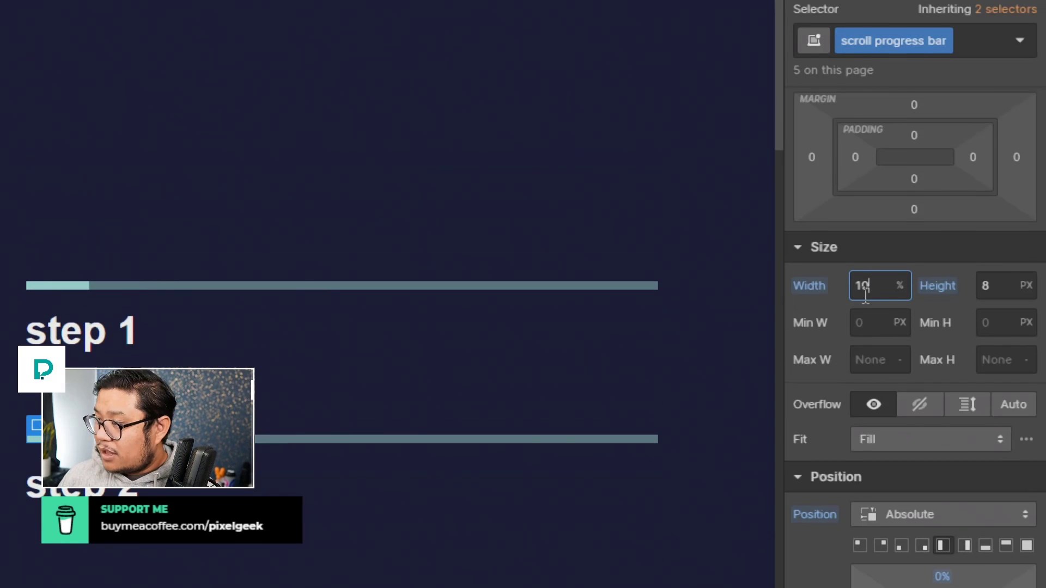
pyautogui.hotkey('shift', 'Up')
pyautogui.hotkey('shift', 'Up')
pyautogui.hotkey('shift', 'Up')
pyautogui.hotkey('shift', 'Up')
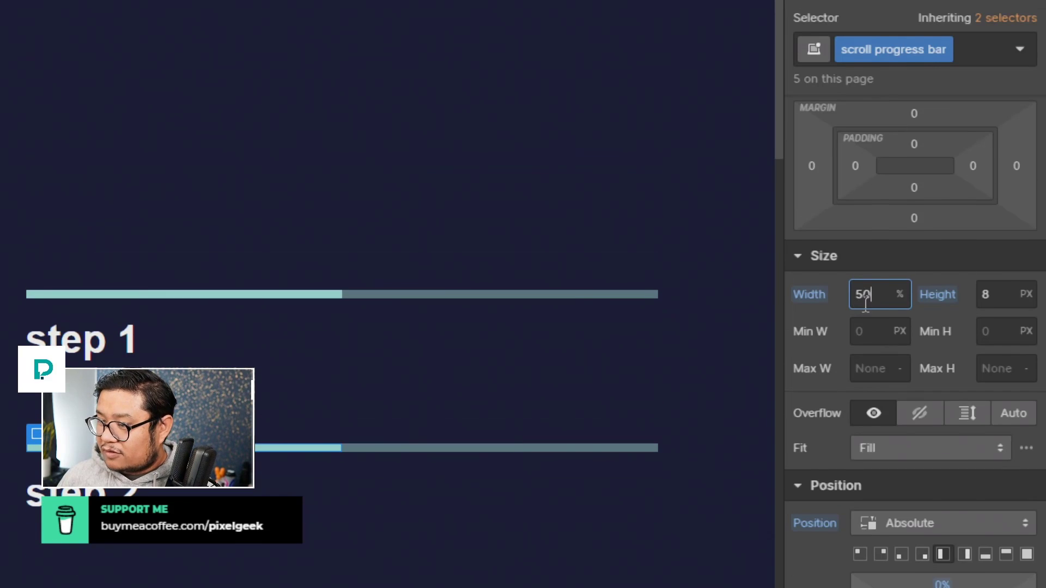
pyautogui.hotkey('shift', 'Up')
pyautogui.hotkey('shift', 'Up')
pyautogui.hotkey('shift', 'Up')
pyautogui.hotkey('shift', 'Up')
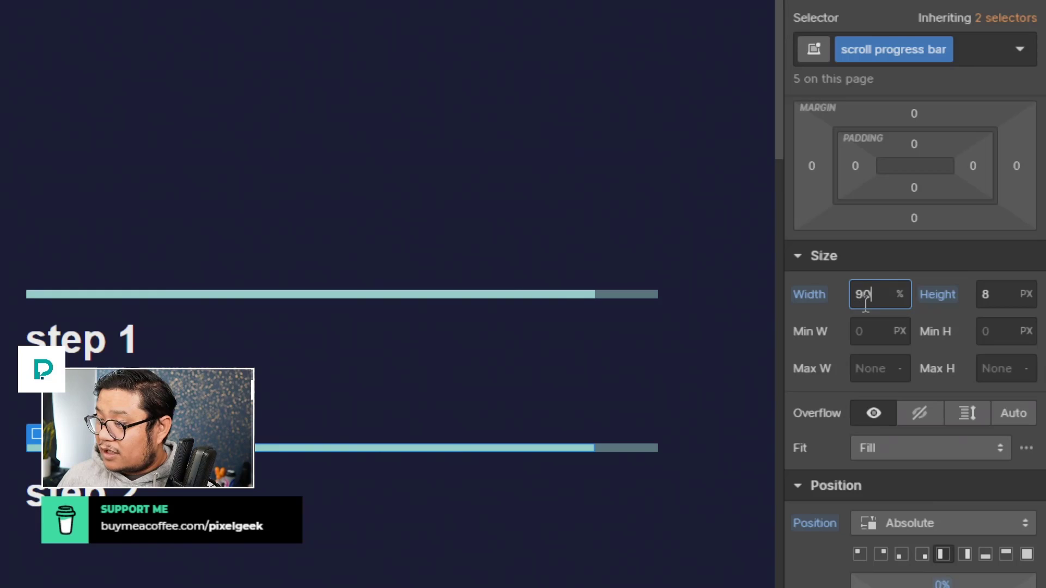
pyautogui.press('Up')
pyautogui.press('Up')
pyautogui.press('Up')
pyautogui.press('Up')
pyautogui.press('Up')
pyautogui.press('Up')
pyautogui.press('Down')
pyautogui.press('Down')
pyautogui.press('Down')
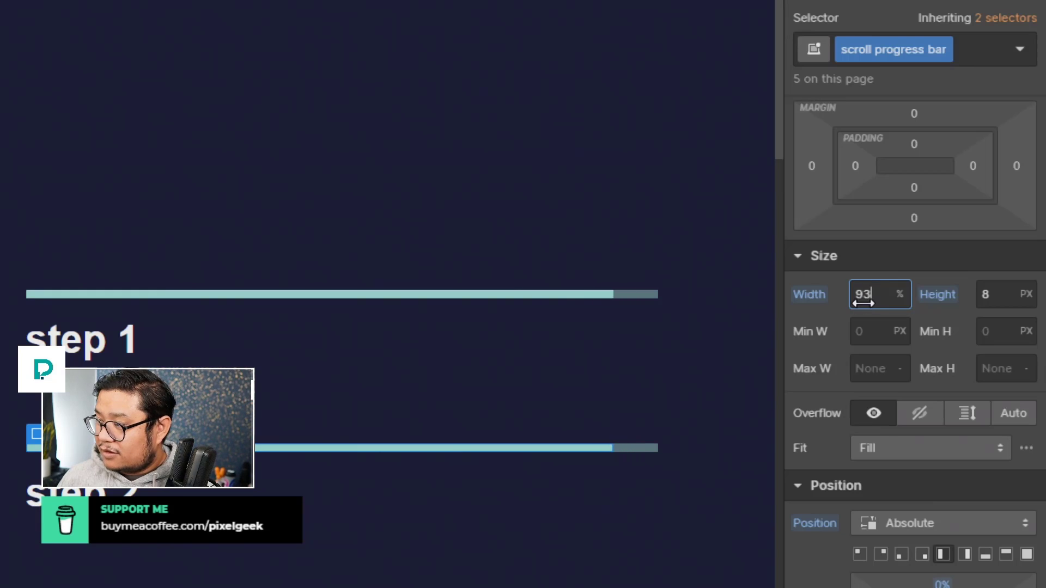
pyautogui.press('Down')
pyautogui.press('Down')
pyautogui.press('Down')
pyautogui.press('Down')
pyautogui.press('Down')
pyautogui.press('Down')
pyautogui.press('Down')
pyautogui.press('Down')
pyautogui.press('Up')
pyautogui.press('Up')
pyautogui.press('Up')
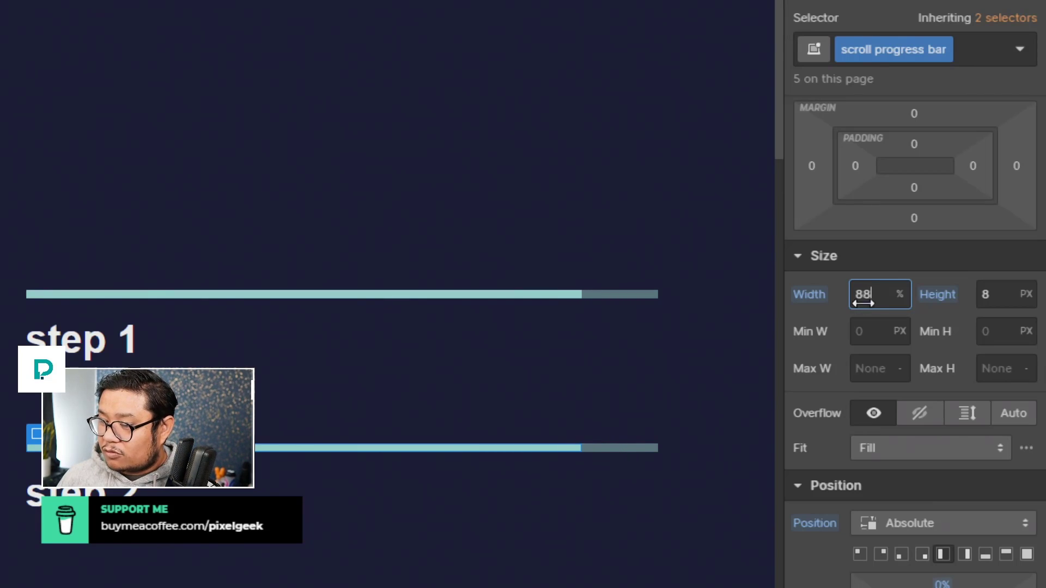
pyautogui.press('Up')
pyautogui.press('Up')
pyautogui.press('Up')
pyautogui.press('Up')
pyautogui.press('Up')
pyautogui.press('Up')
pyautogui.press('Up')
pyautogui.press('Up')
pyautogui.press('Up')
pyautogui.press('Up')
pyautogui.press('Up')
pyautogui.press('Up')
pyautogui.press('Up')
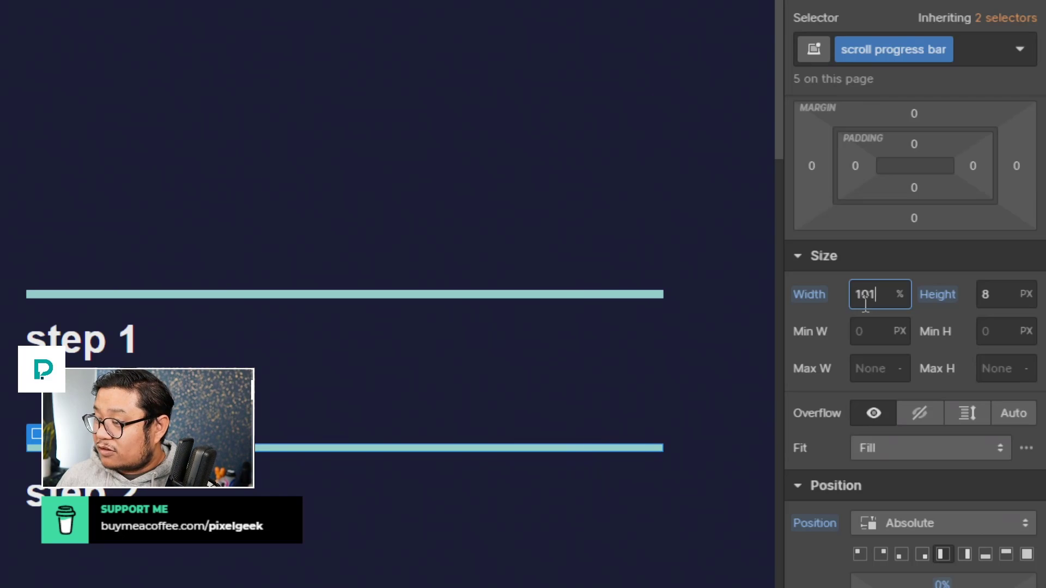
pyautogui.press('Down')
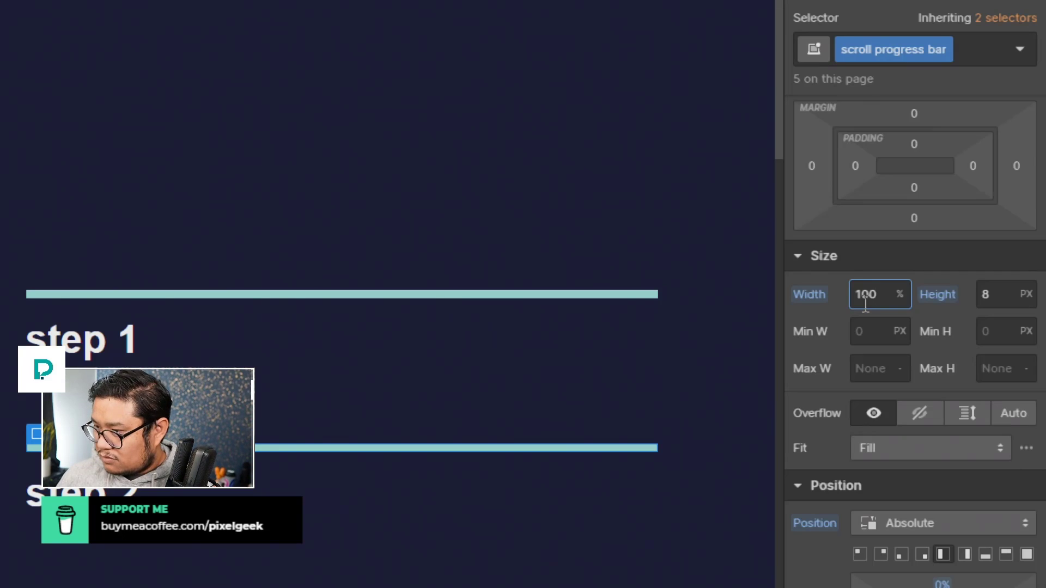
pyautogui.doubleClick(865, 301)
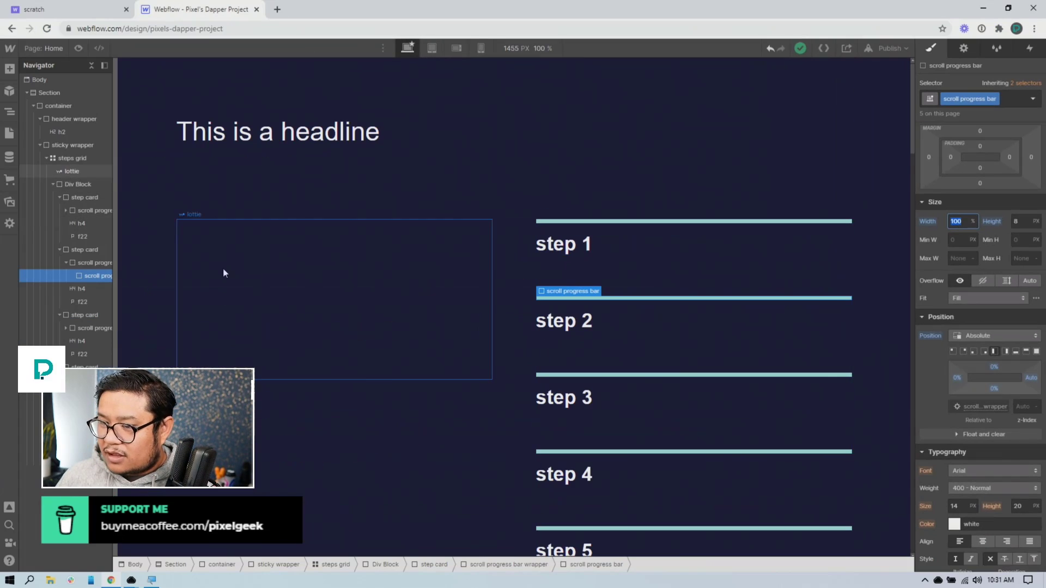
# Try a width of 0% on the scroll progress bar wrapper and reset the width.
pyautogui.click(104, 264)
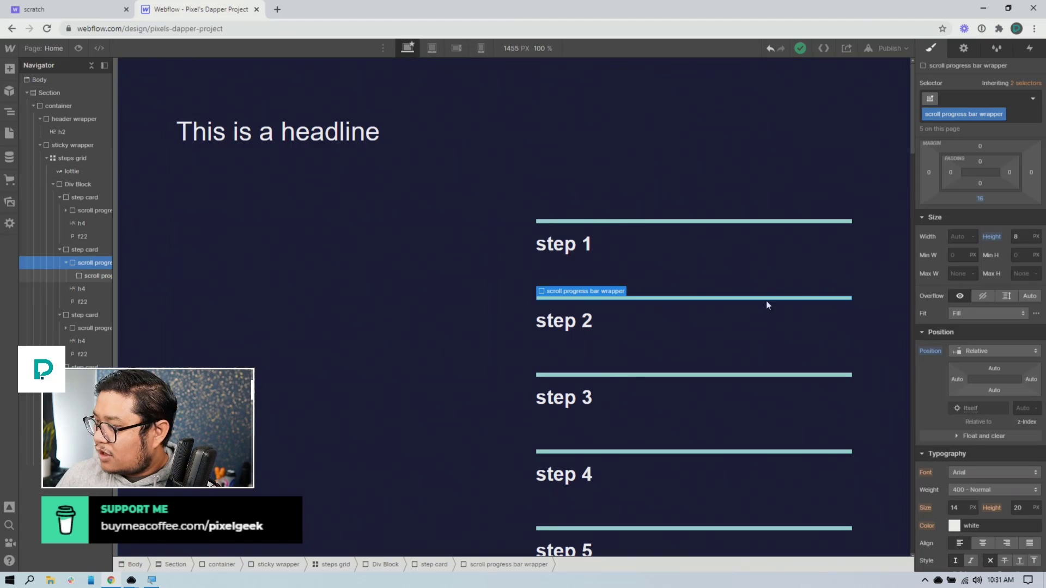
pyautogui.click(960, 235)
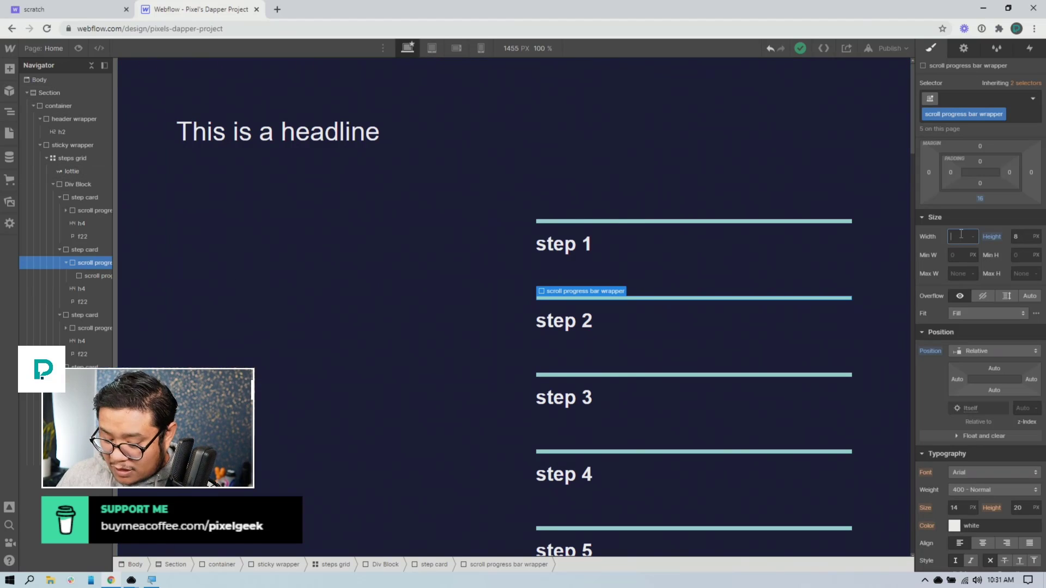
pyautogui.write('0%')
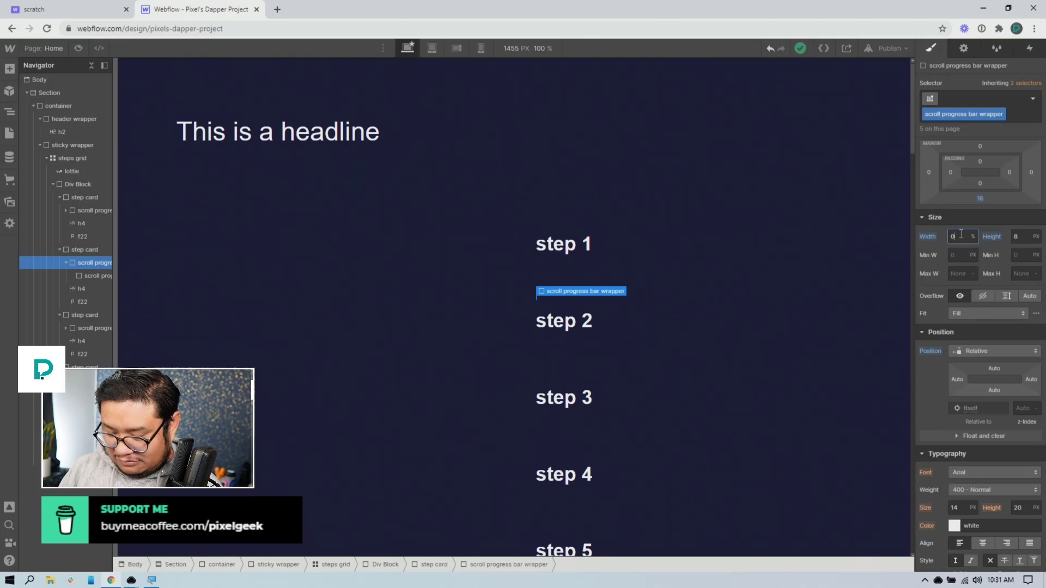
pyautogui.keyDown('alt'); pyautogui.click(933, 237); pyautogui.keyUp('alt')
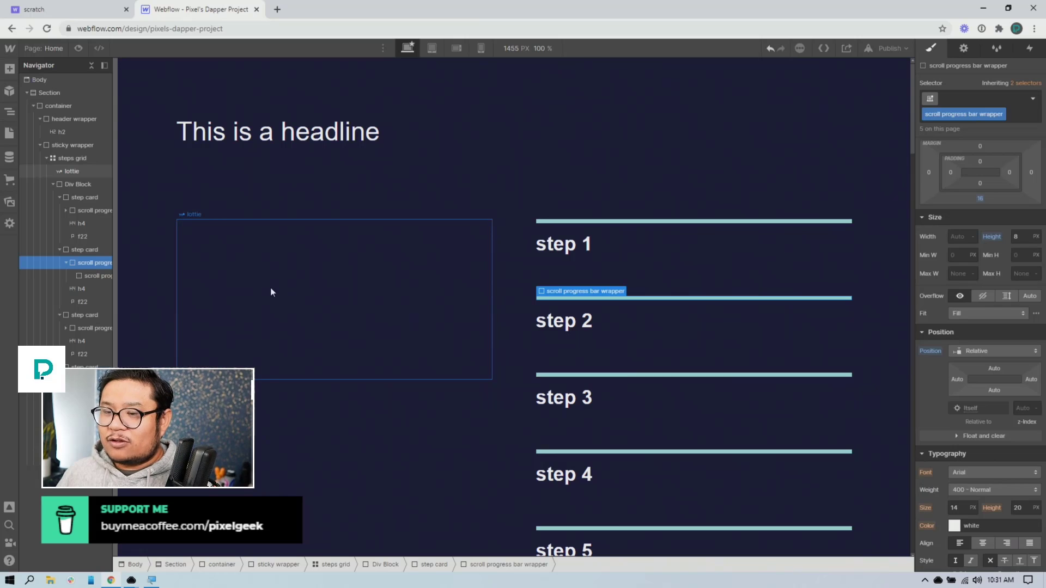
# Preview the page and scroll through it to check the Lottie animation beside the step cards.
pyautogui.click(90, 199)
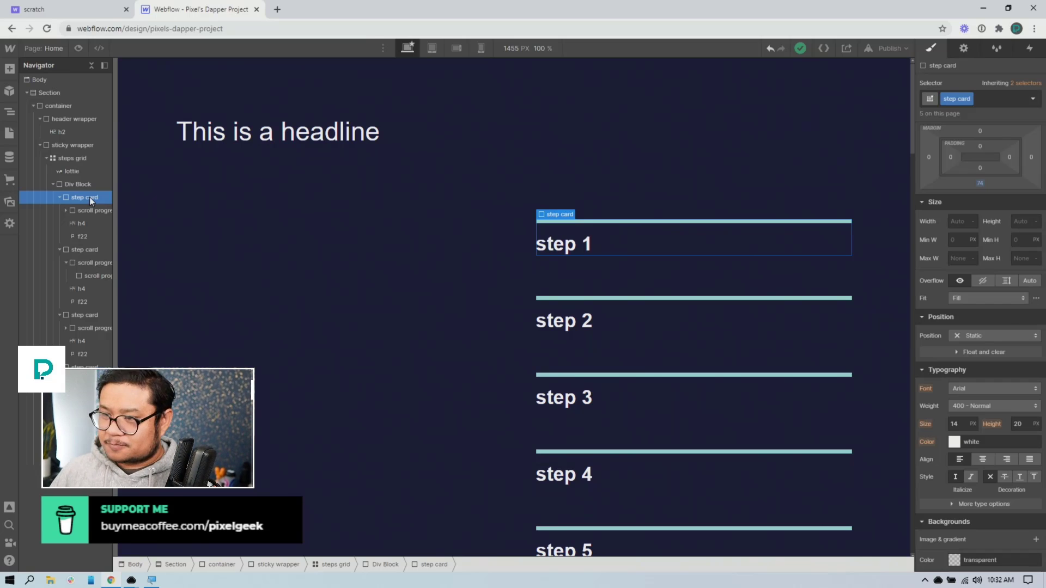
pyautogui.click(79, 48)
pyautogui.scroll(-10, 297, 240)
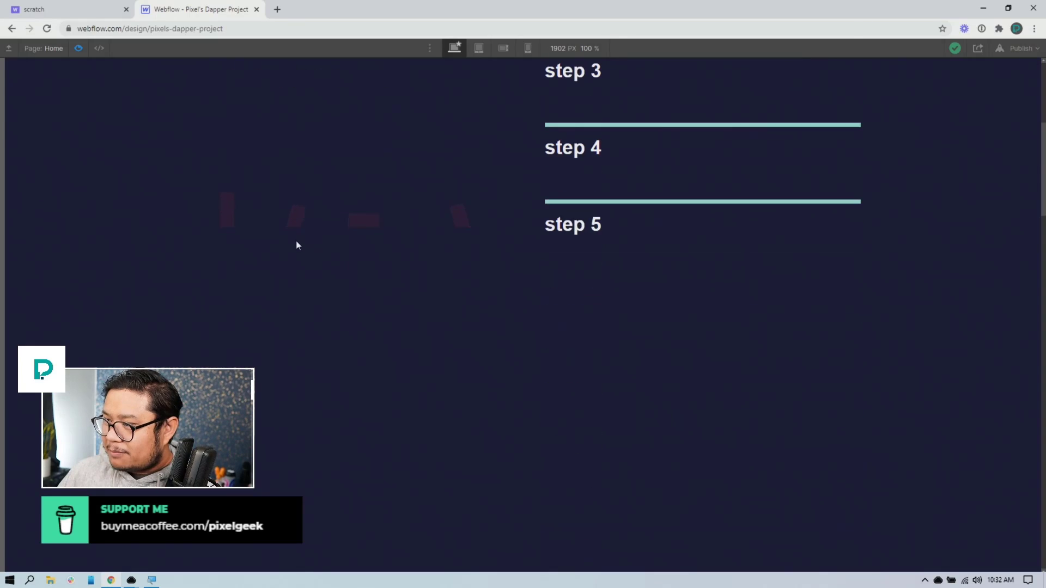
pyautogui.scroll(9, 296, 241)
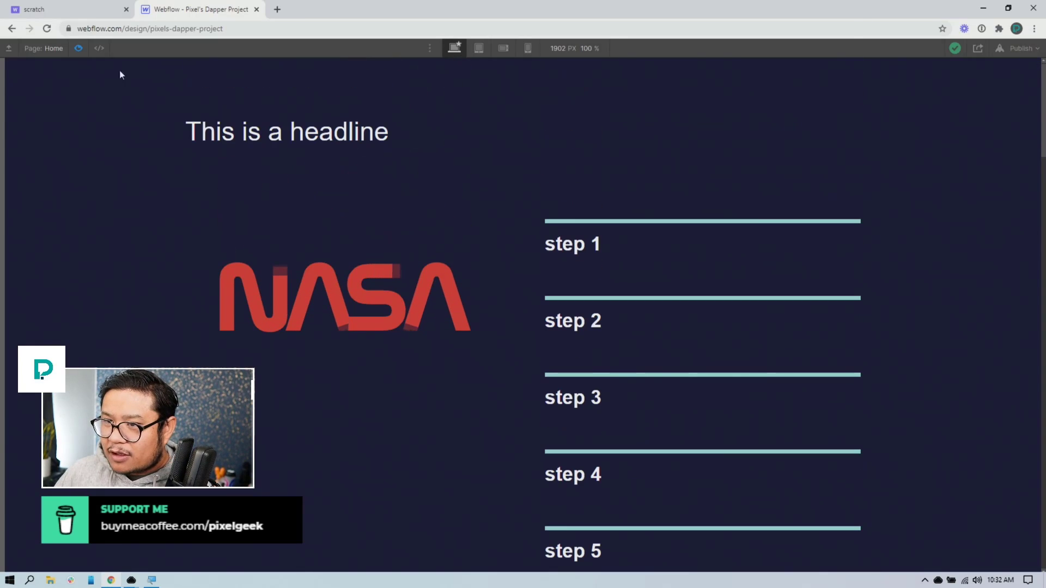
pyautogui.click(78, 48)
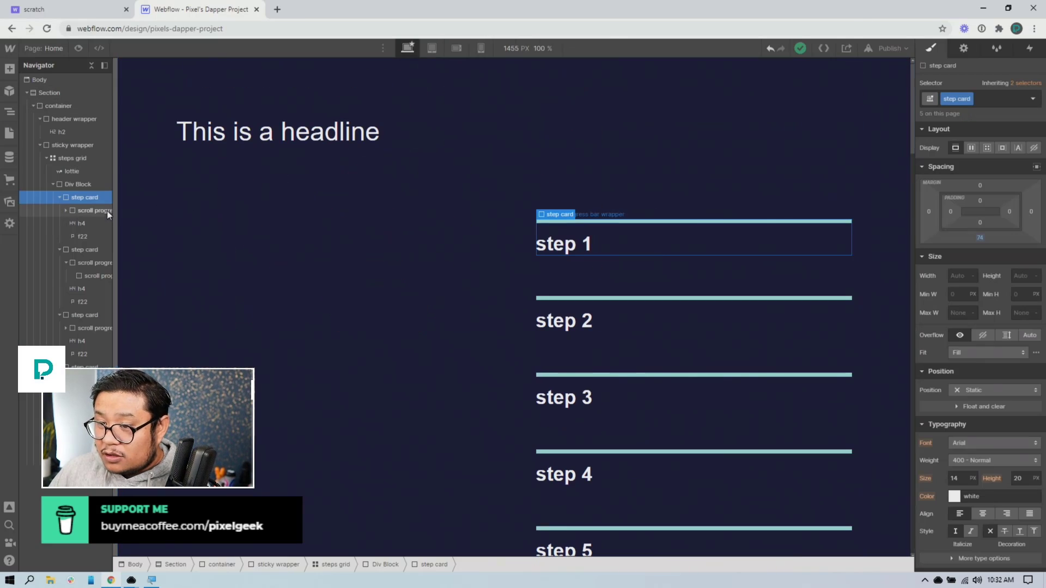
# Set the width of the scroll progress bar wrapper class to 0% using step 1's wrapper.
pyautogui.click(87, 209)
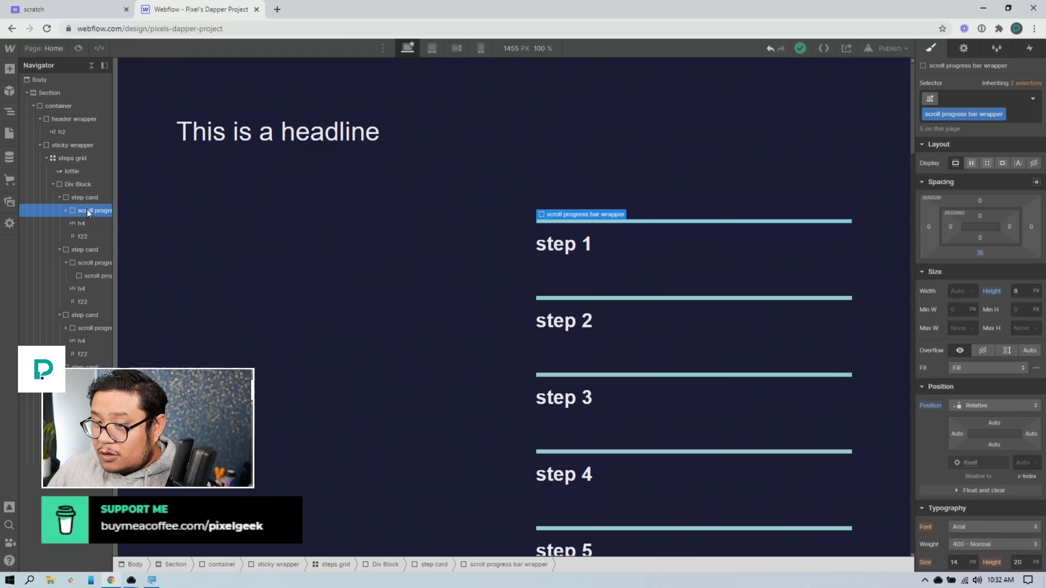
pyautogui.click(957, 290)
pyautogui.write('0%')
pyautogui.press('Return')
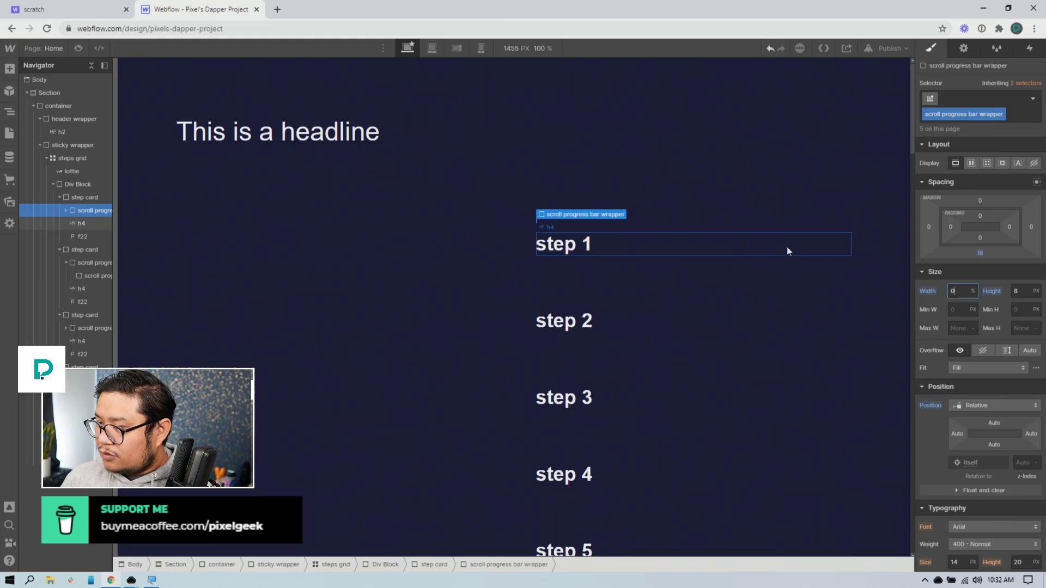
pyautogui.scroll(-3, 650, 199)
pyautogui.scroll(-3, 650, 201)
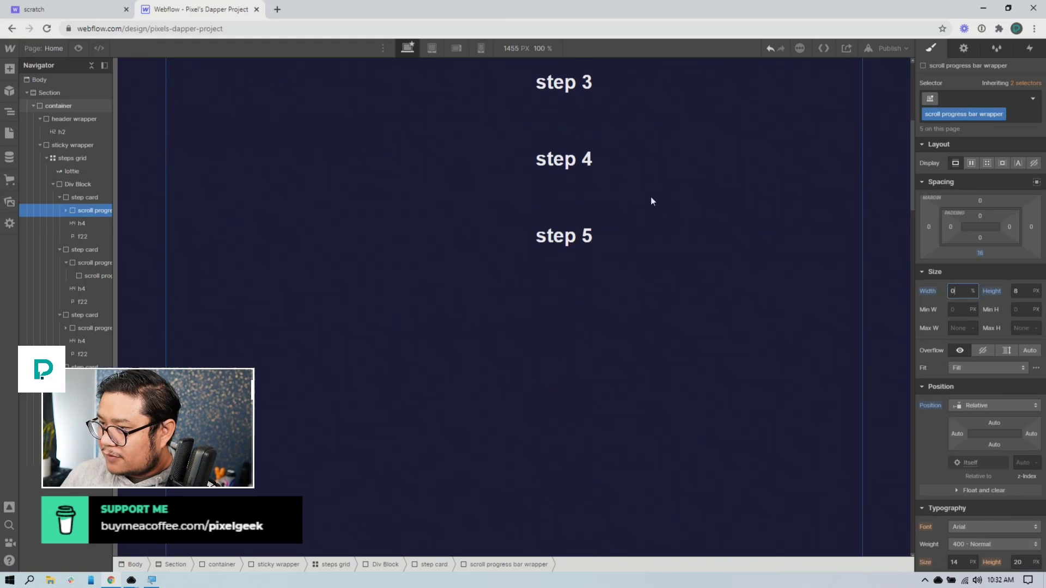
pyautogui.scroll(6, 650, 200)
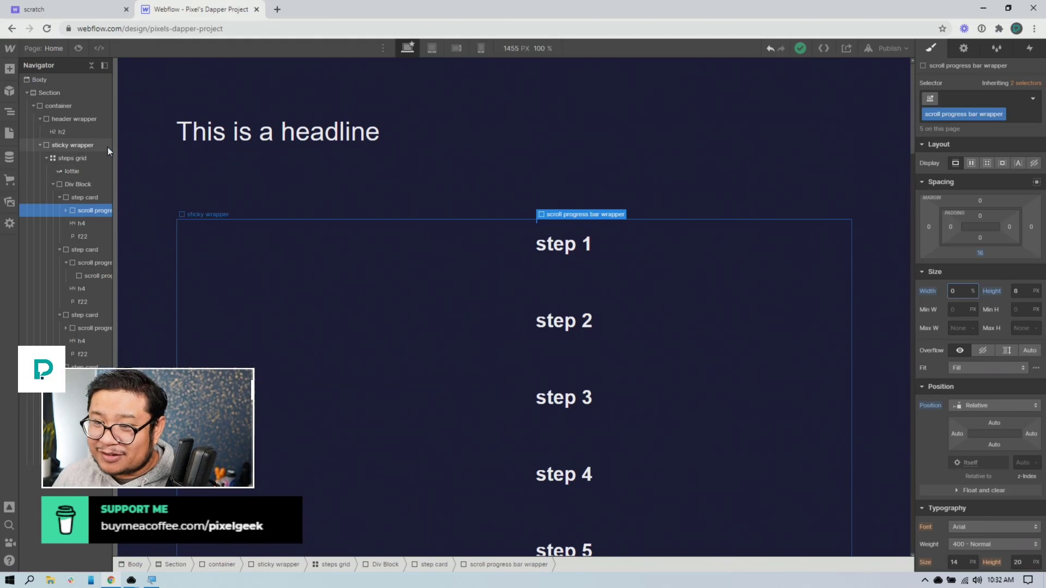
# Examine how the sticky Lottie, the steps grid and the tall sticky wrapper behave while scrolling the page.
pyautogui.click(87, 171)
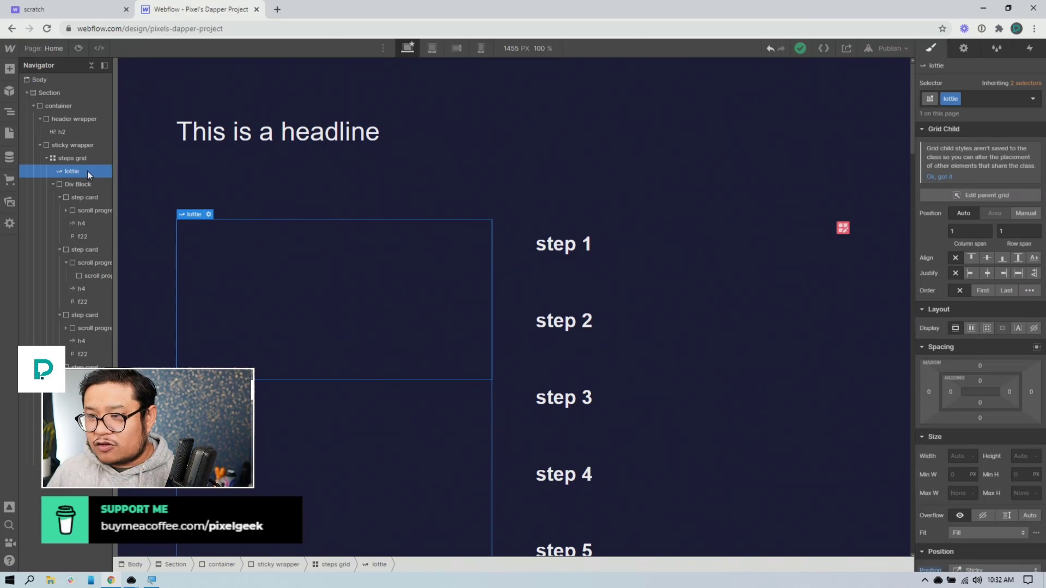
pyautogui.scroll(-4, 567, 346)
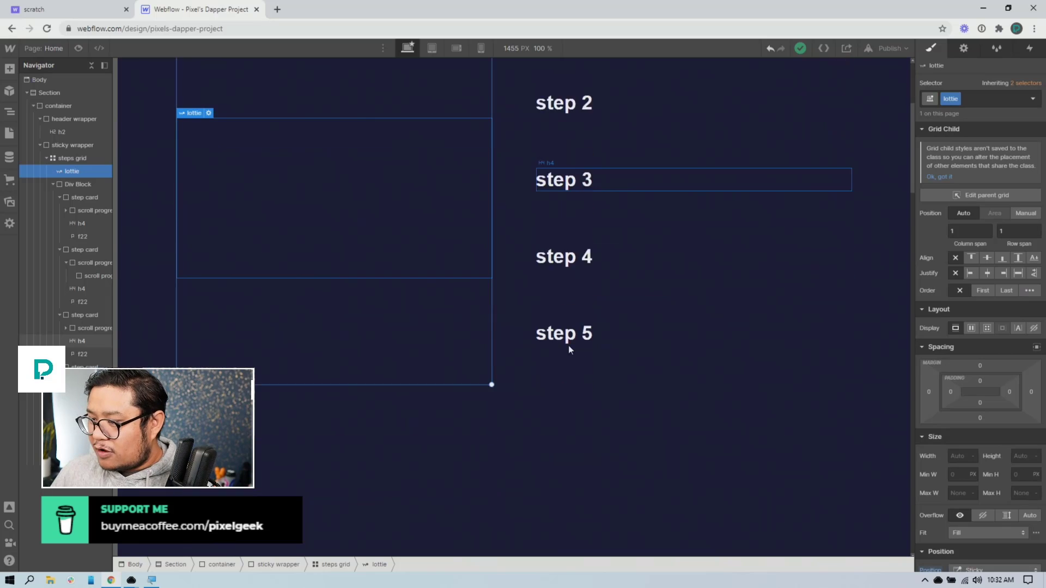
pyautogui.scroll(-4, 568, 346)
pyautogui.scroll(3, 567, 346)
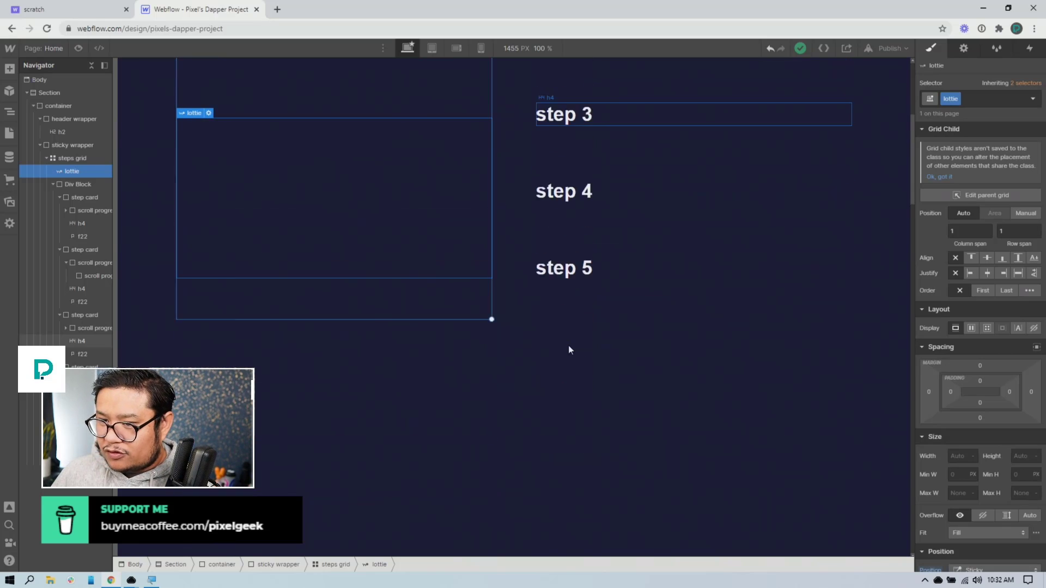
pyautogui.scroll(2, 569, 350)
pyautogui.click(79, 158)
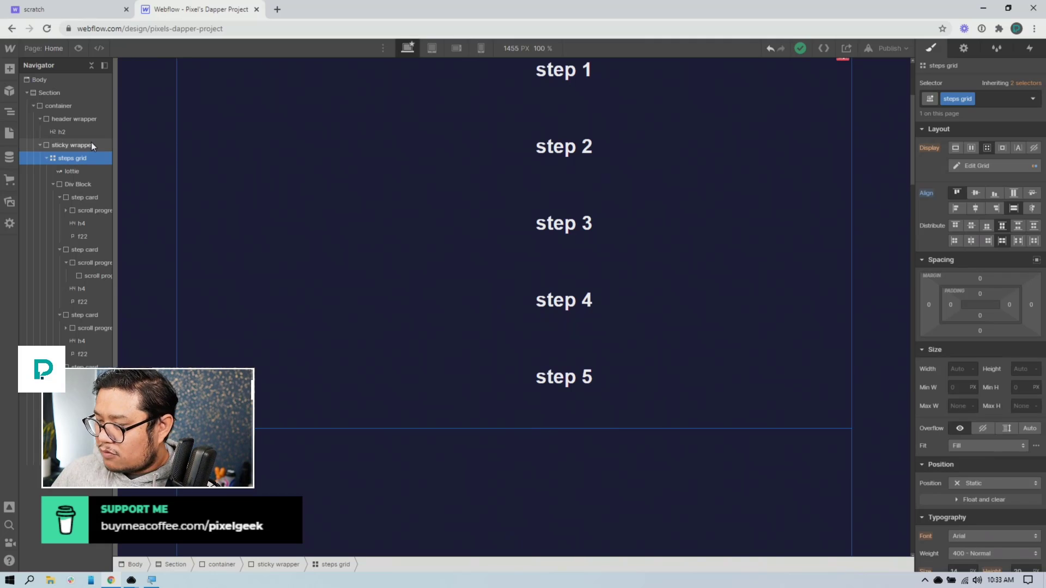
pyautogui.click(91, 143)
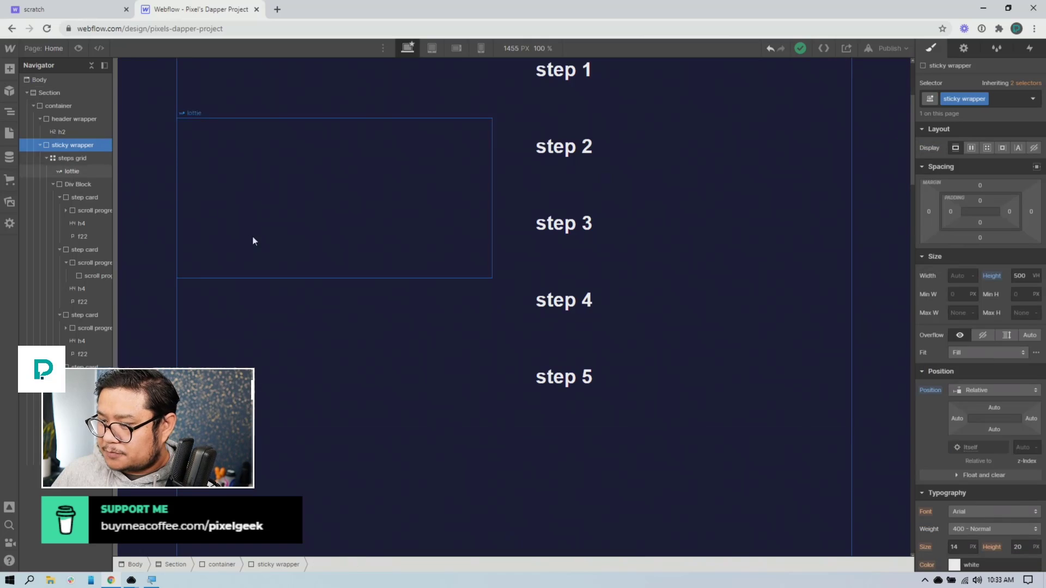
pyautogui.scroll(-5, 332, 322)
pyautogui.scroll(-12, 330, 321)
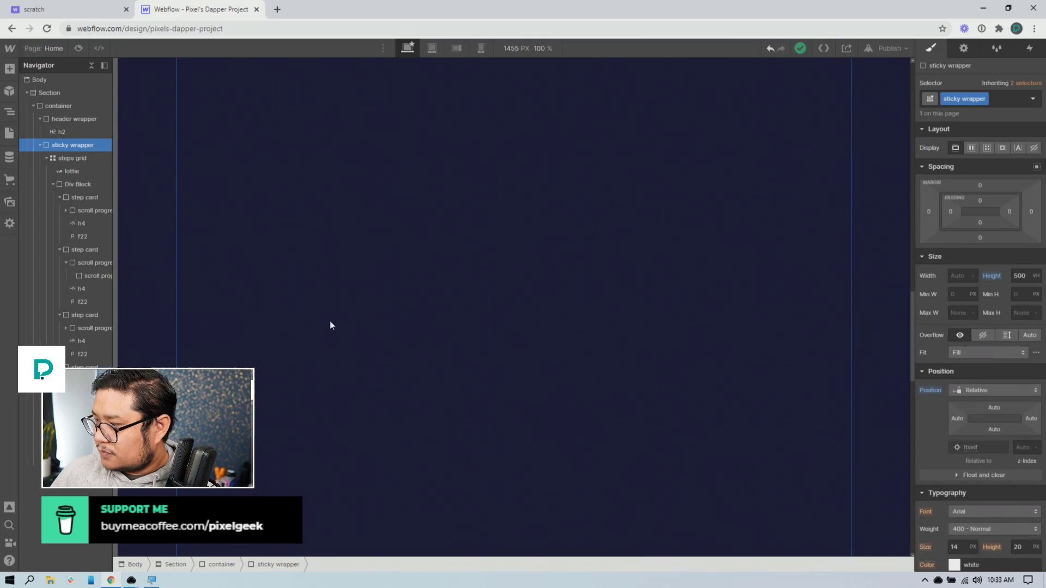
pyautogui.scroll(9, 330, 321)
pyautogui.scroll(5, 330, 326)
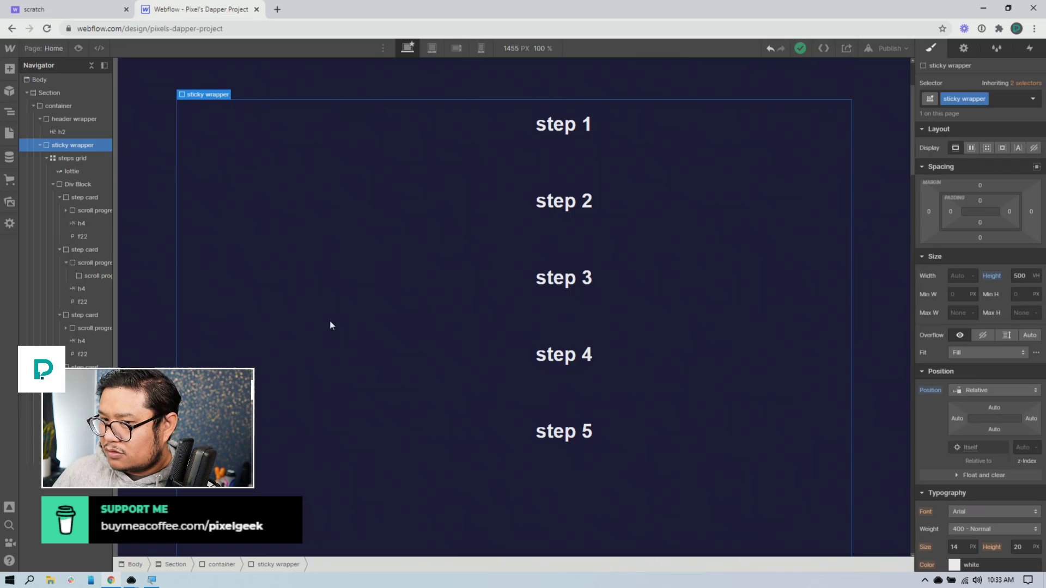
# Try removing the sticky wrapper's height and undo the removal.
pyautogui.keyDown('alt'); pyautogui.click(991, 275); pyautogui.keyUp('alt')
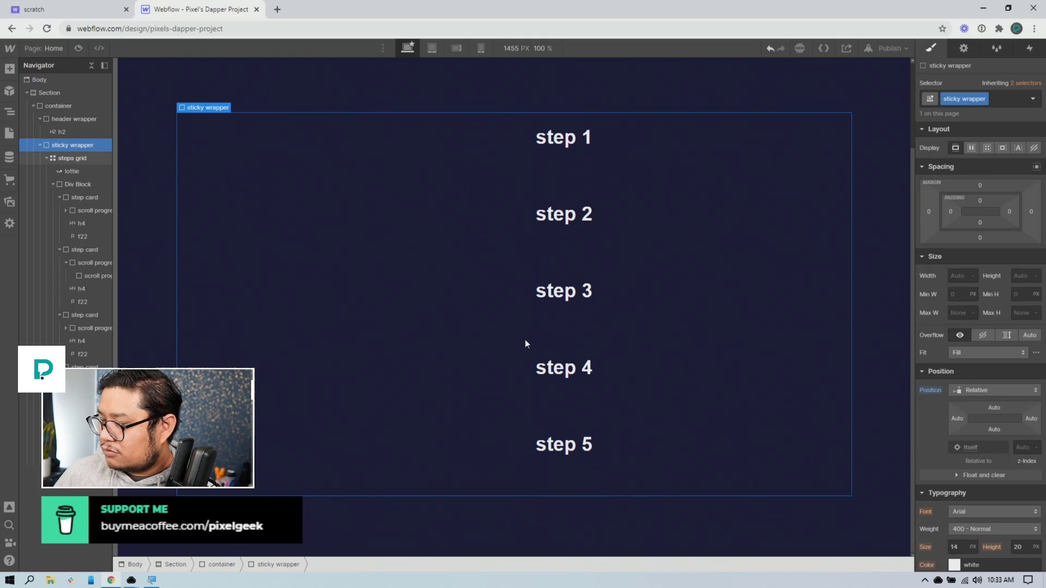
pyautogui.hotkey('ctrl', 'z')
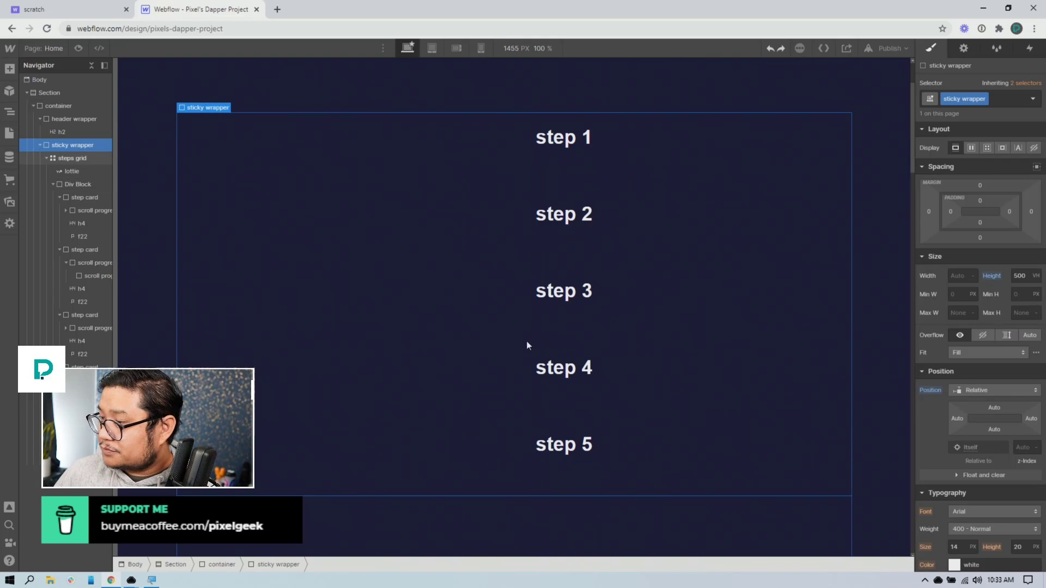
pyautogui.scroll(-6, 525, 341)
pyautogui.scroll(3, 524, 335)
pyautogui.scroll(5, 523, 335)
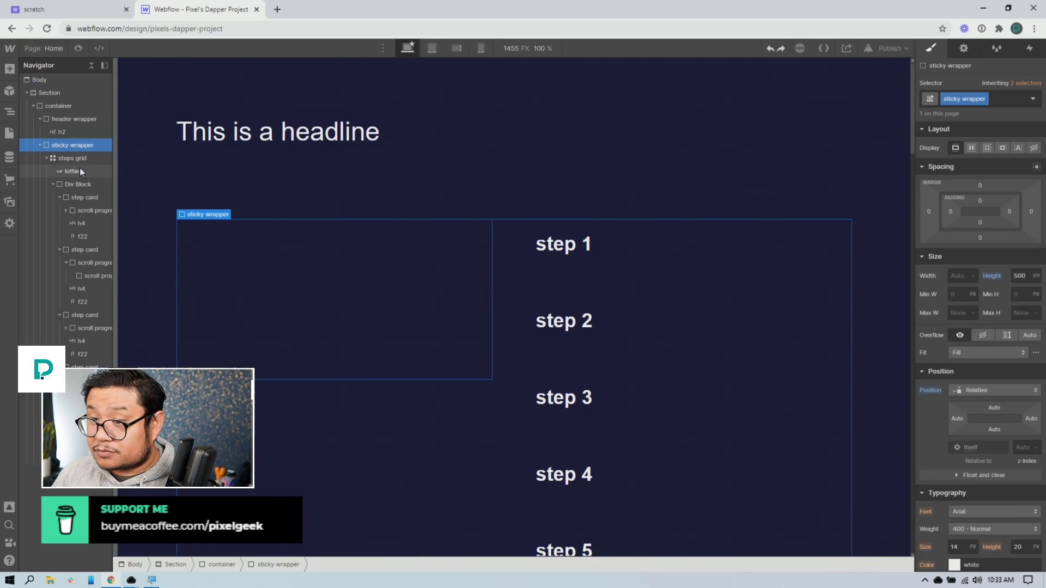
# Add a While scrolling in view trigger to the sticky wrapper that plays a new scroll animation.
pyautogui.click(67, 159)
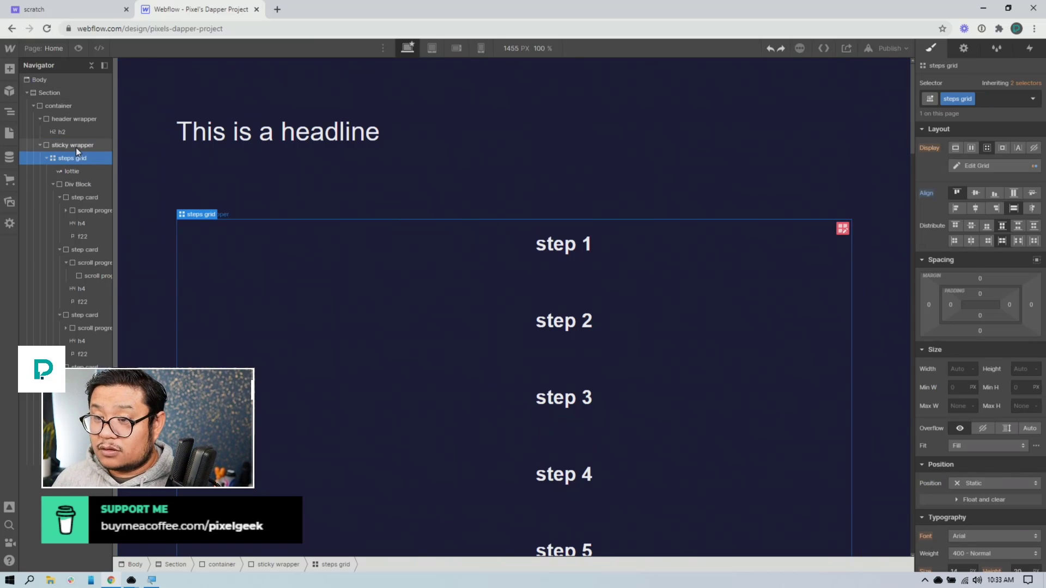
pyautogui.click(206, 251)
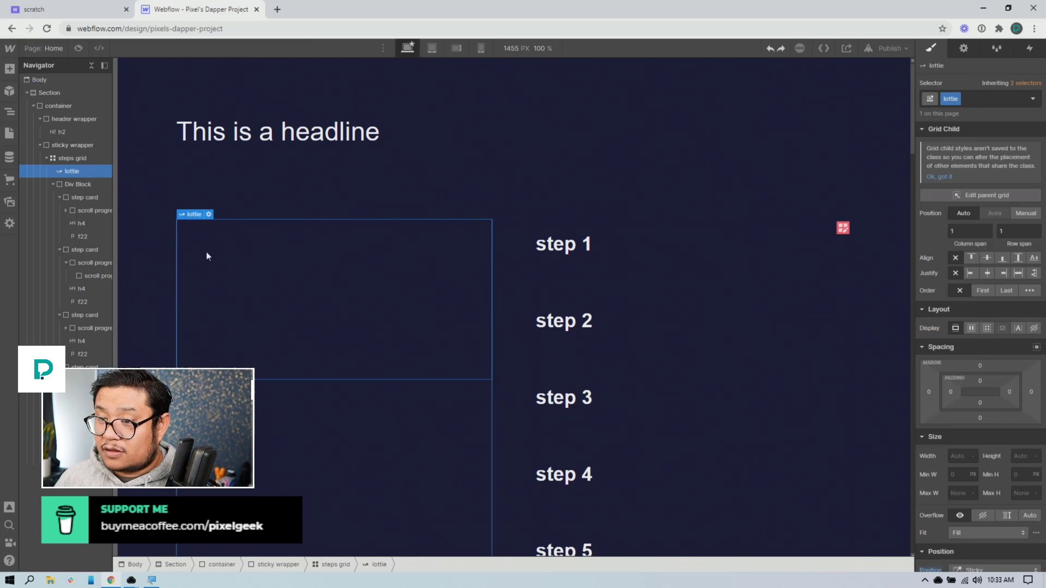
pyautogui.click(91, 144)
pyautogui.click(1029, 49)
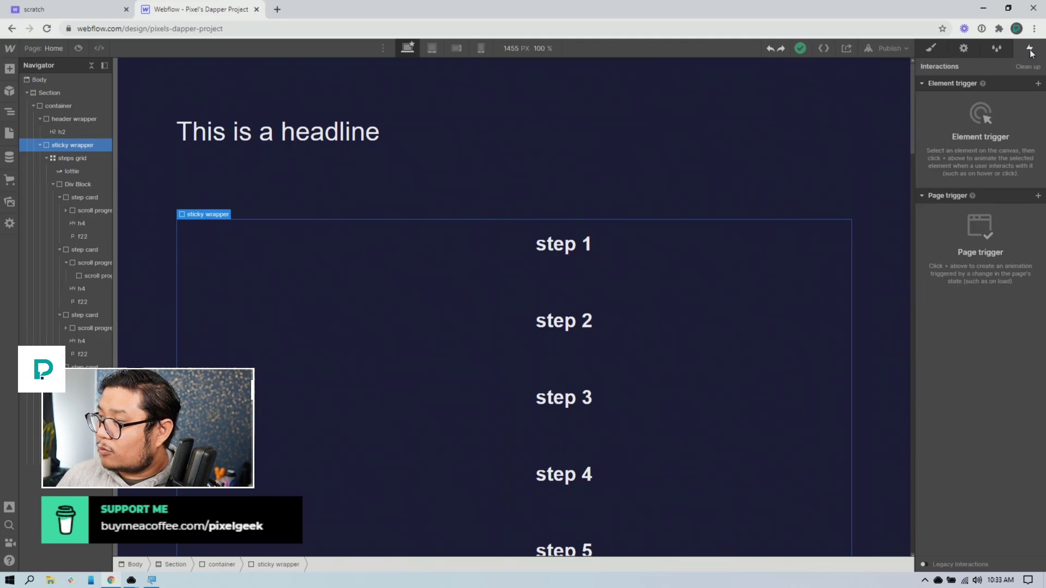
pyautogui.click(1038, 85)
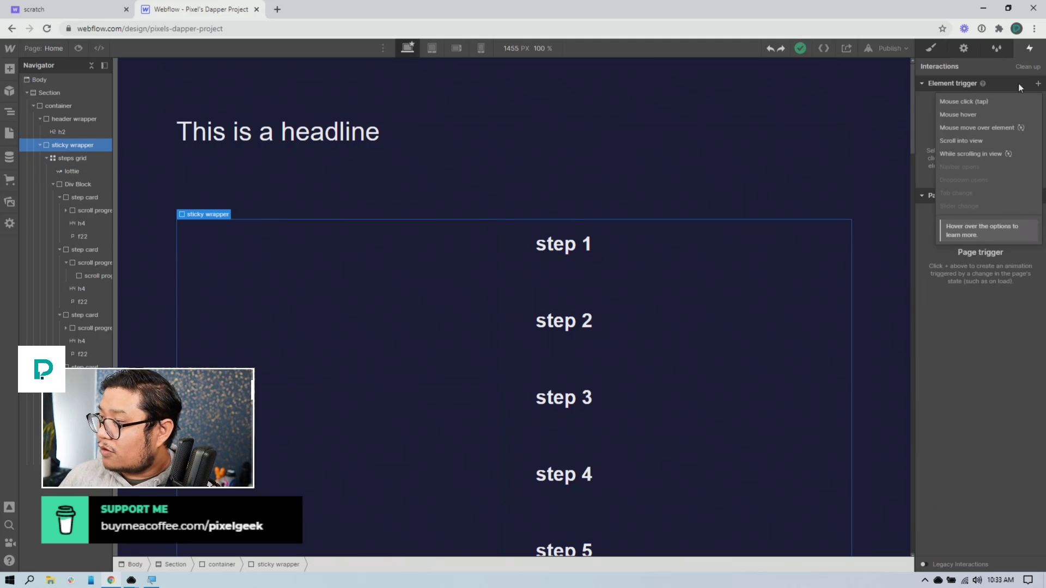
pyautogui.click(980, 156)
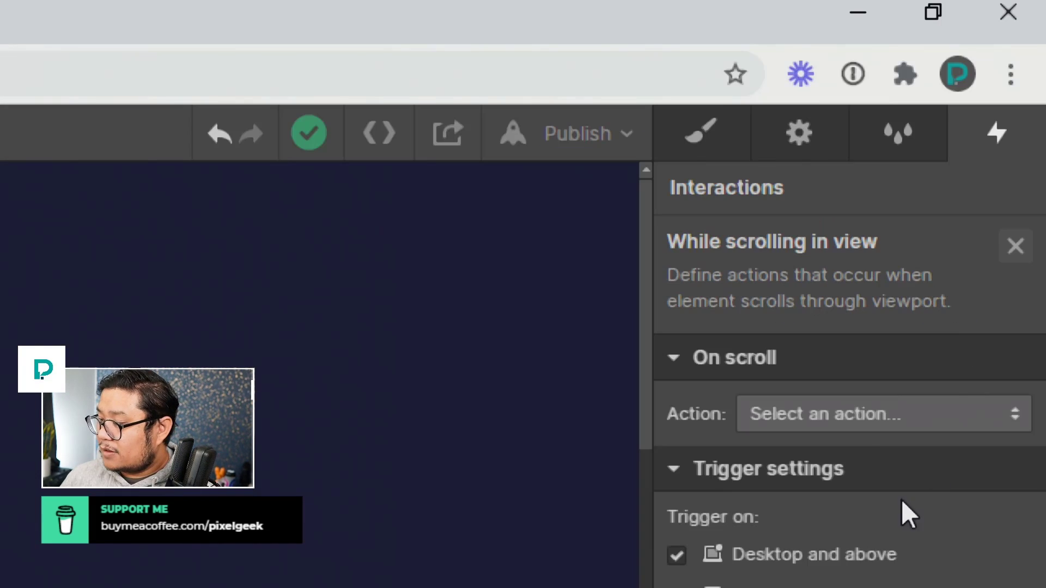
pyautogui.click(761, 511)
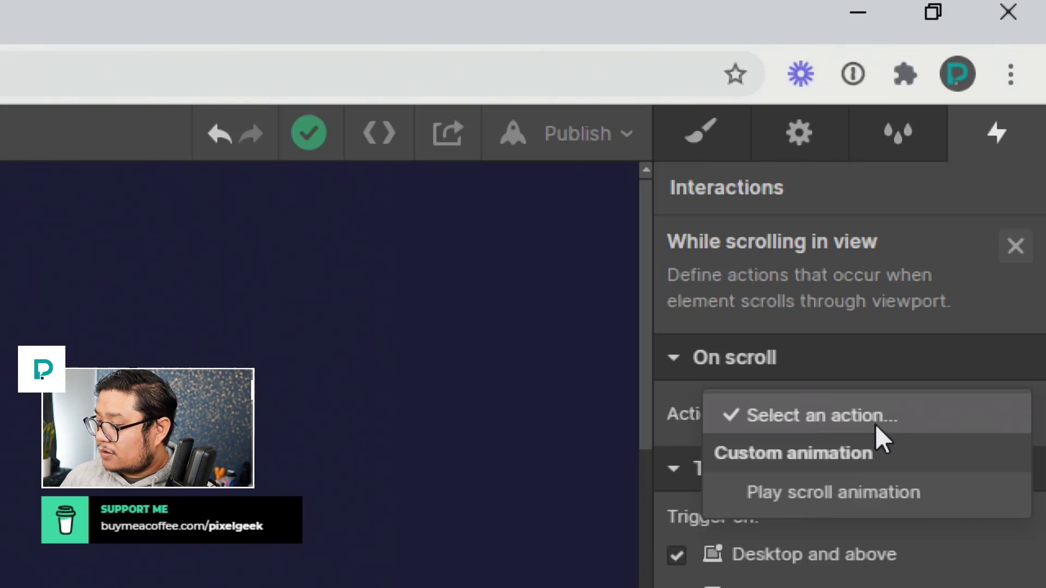
pyautogui.click(844, 492)
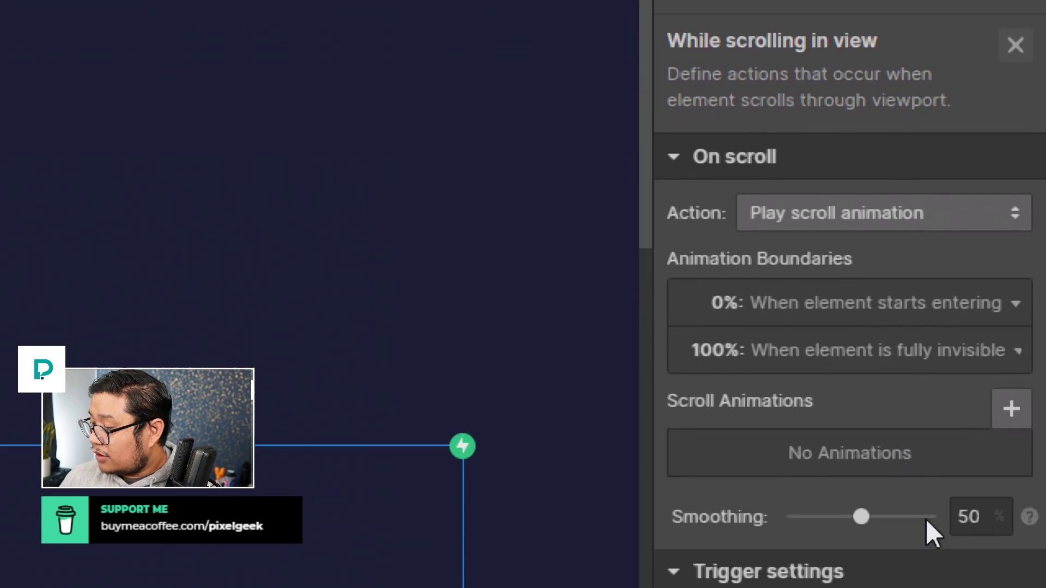
pyautogui.click(1011, 538)
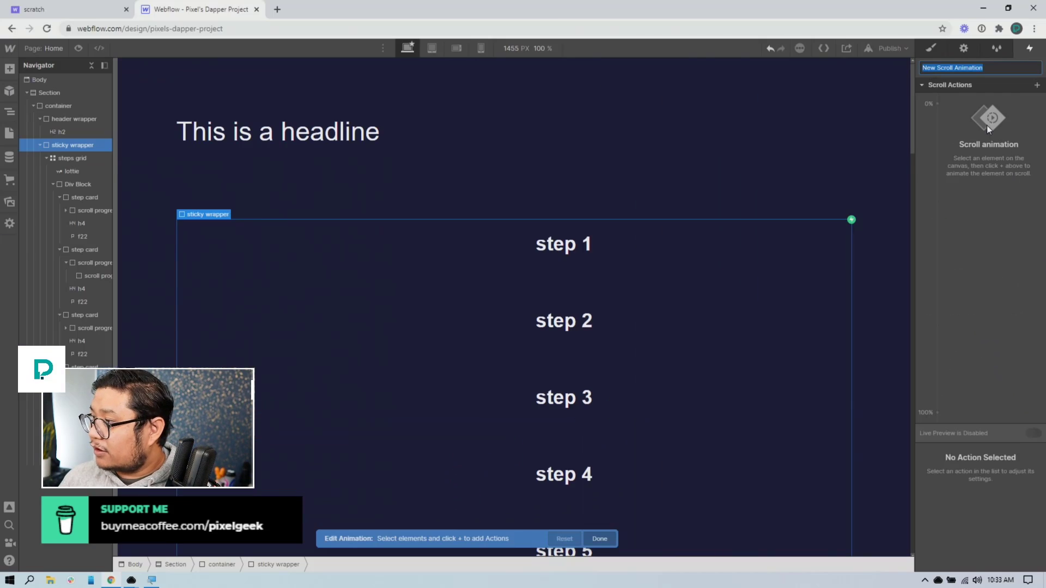
# Add a Lottie action for the lottie element at the 0% keyframe and set its Lottie value to 0%.
pyautogui.click(385, 286)
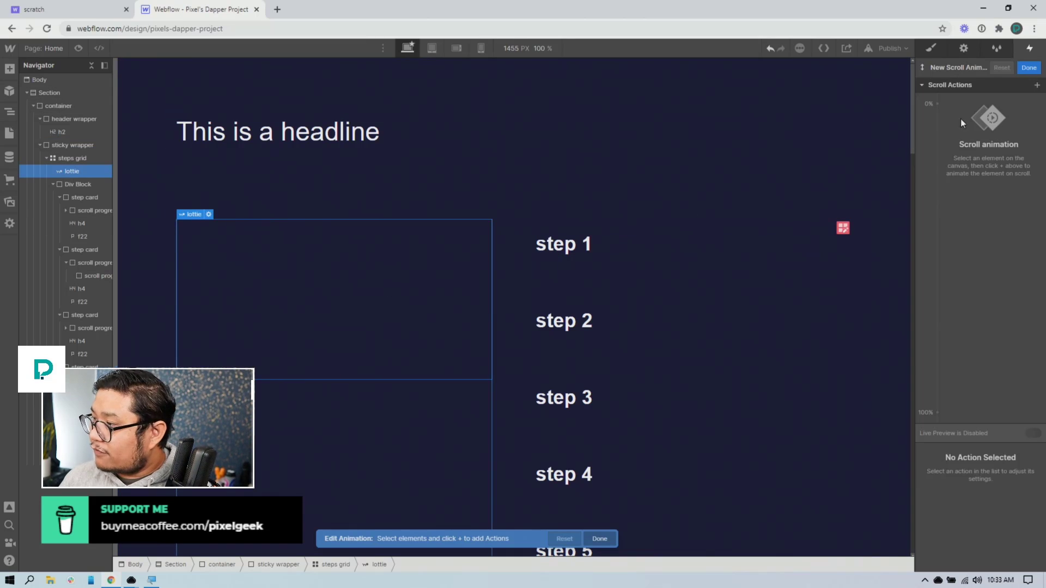
pyautogui.click(937, 103)
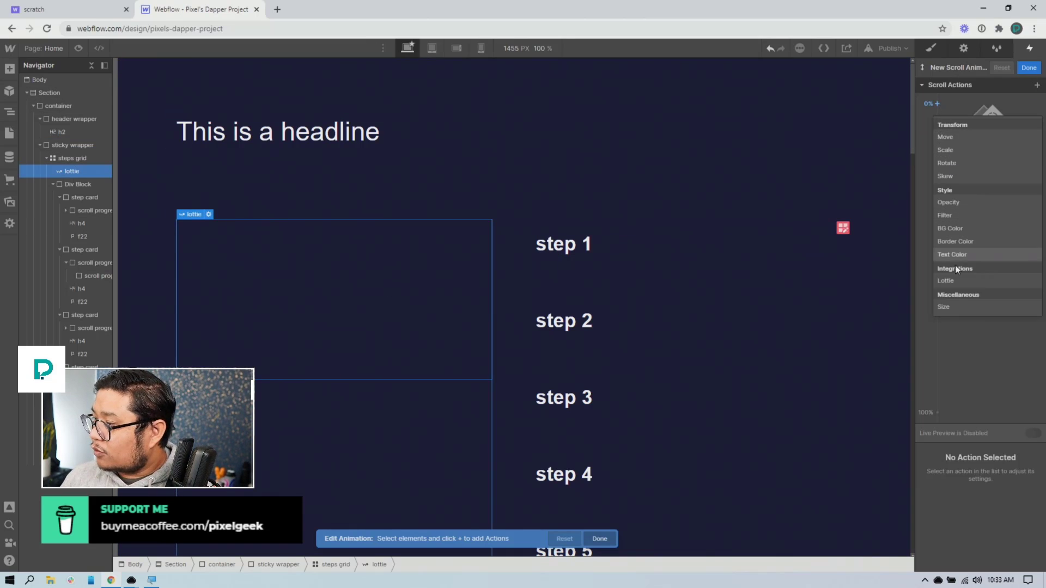
pyautogui.click(975, 280)
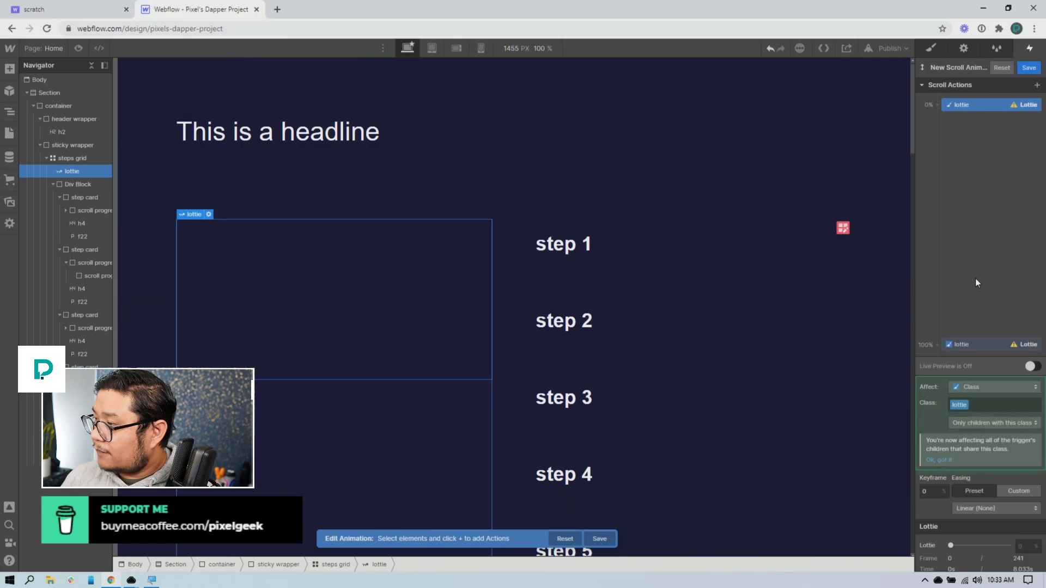
pyautogui.click(1024, 545)
pyautogui.write('0')
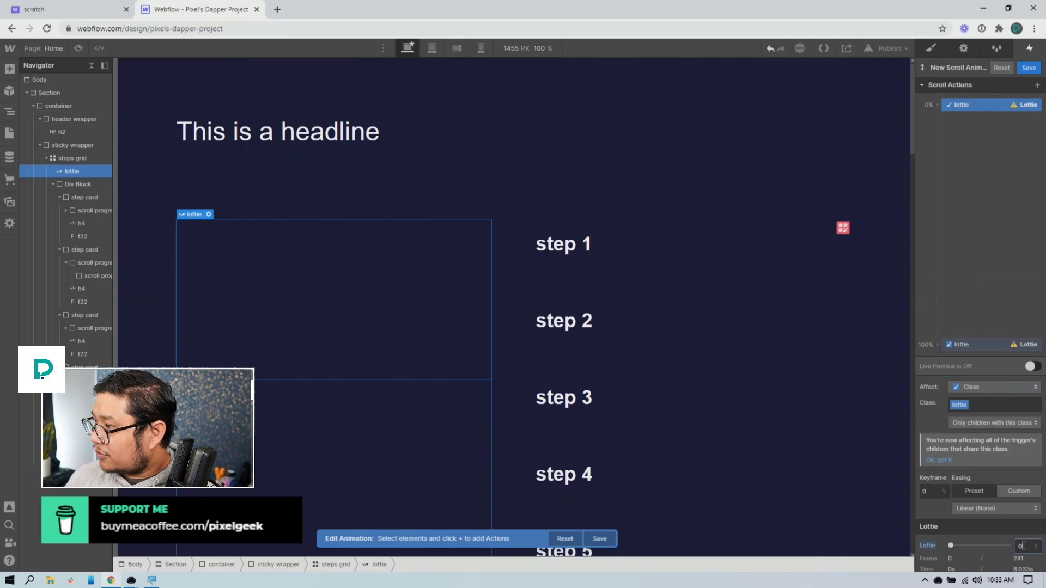
# Set the Lottie value of the 100% keyframe action to 100%.
pyautogui.click(966, 344)
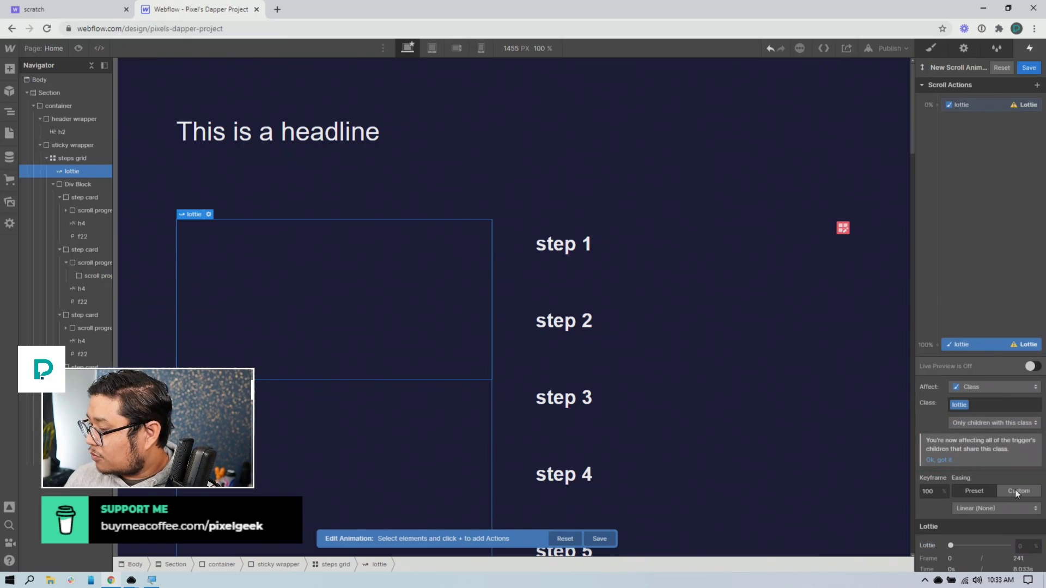
pyautogui.click(1024, 544)
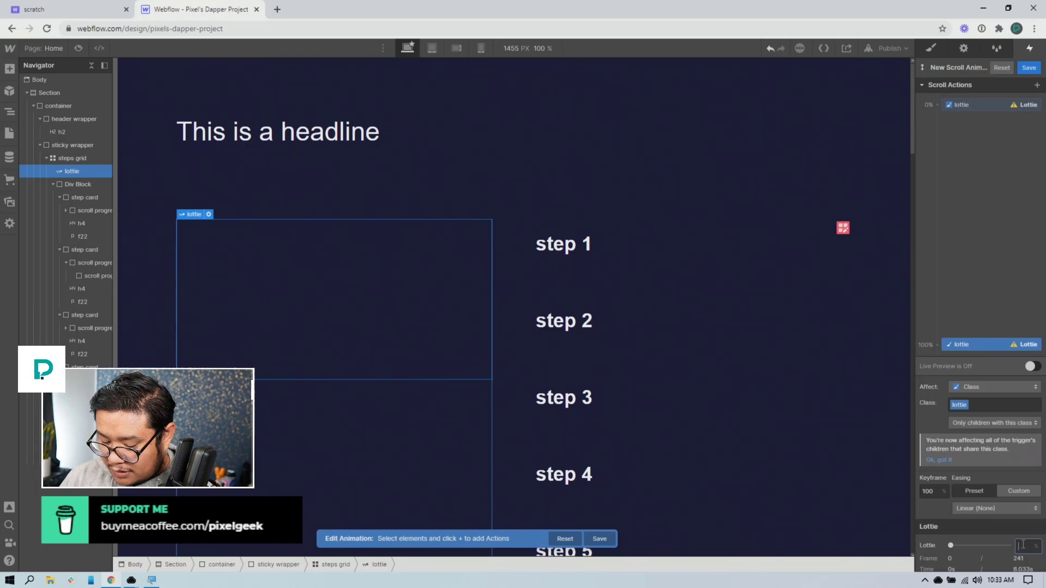
pyautogui.write('100')
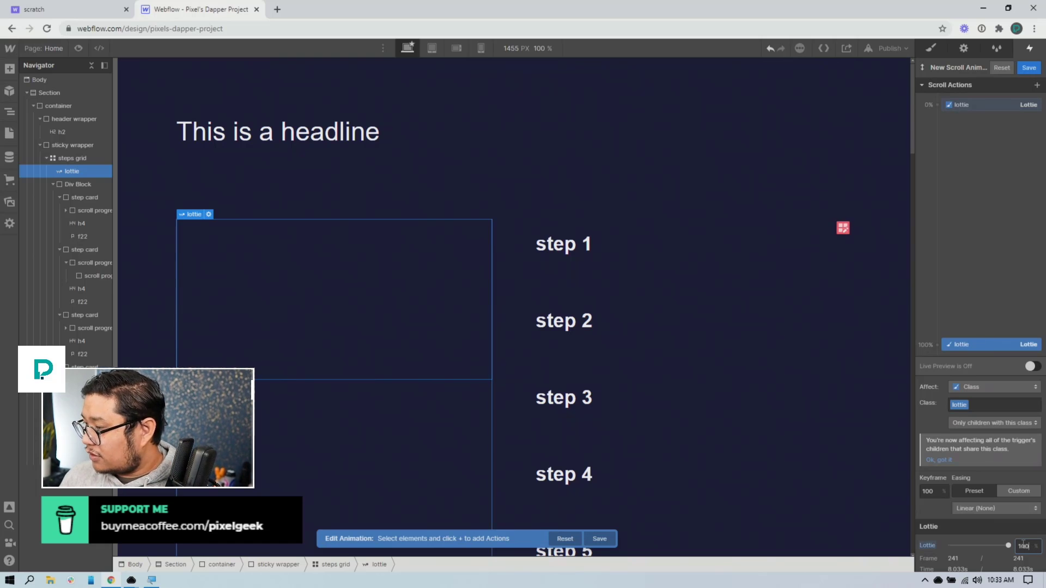
# Turn on Live Preview for the scroll animation and scroll the canvas to check the Lottie playback.
pyautogui.click(1032, 367)
pyautogui.click(1031, 367)
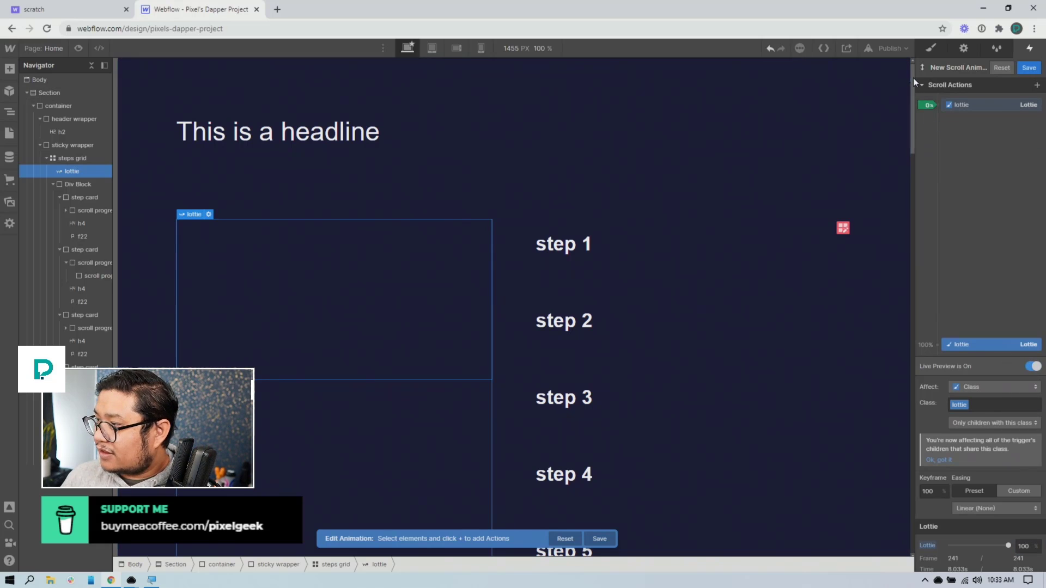
pyautogui.moveTo(910, 76)
pyautogui.mouseDown()
pyautogui.moveTo(918, 162)
pyautogui.moveTo(907, 67)
pyautogui.moveTo(915, 197)
pyautogui.moveTo(911, 70)
pyautogui.moveTo(912, 132)
pyautogui.moveTo(913, 79)
pyautogui.mouseUp()
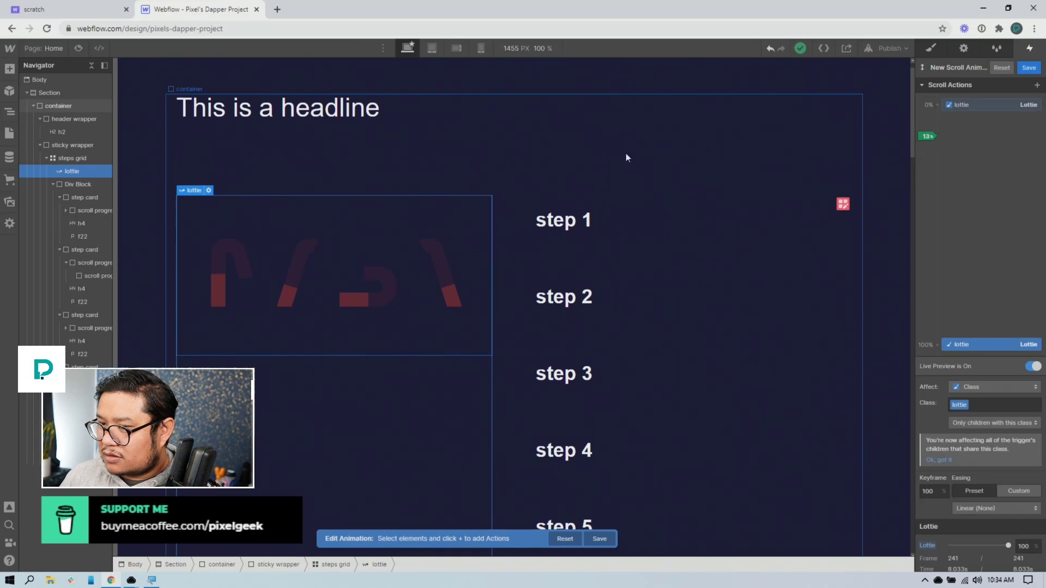
# Set the sticky wrapper's height to 300 VH.
pyautogui.click(72, 145)
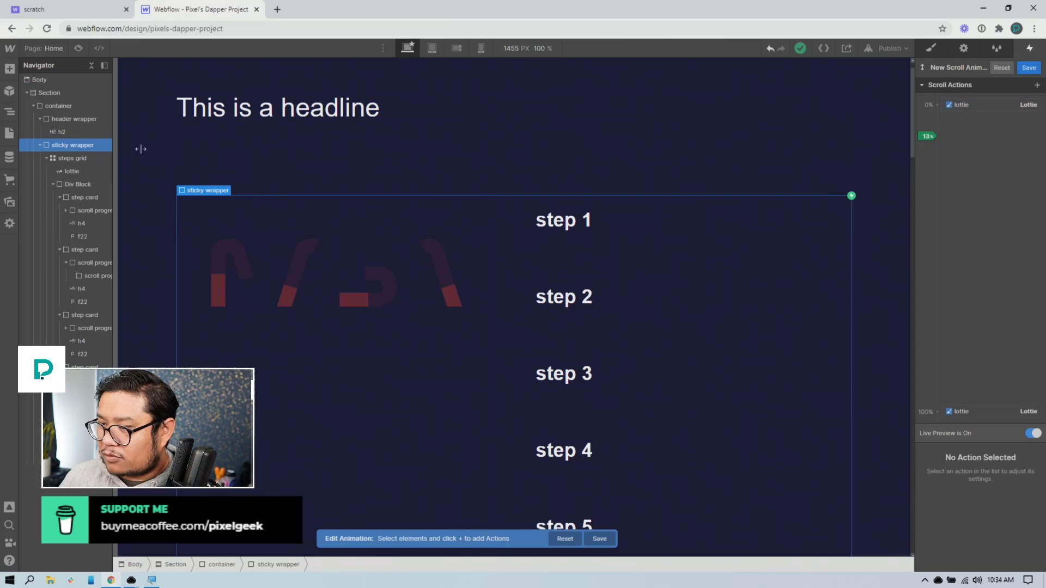
pyautogui.click(931, 49)
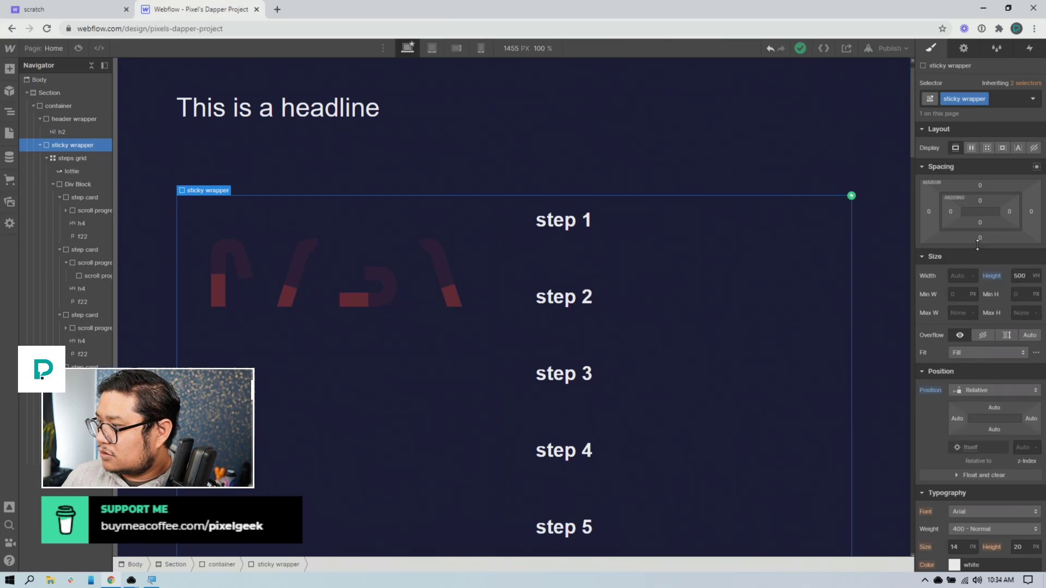
pyautogui.click(1018, 275)
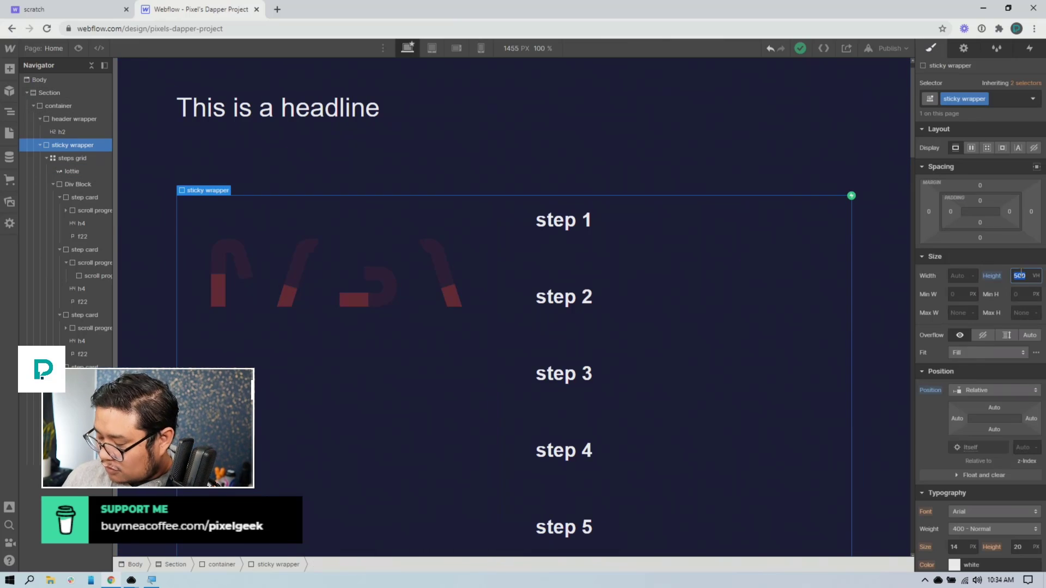
pyautogui.write('300')
pyautogui.press('Return')
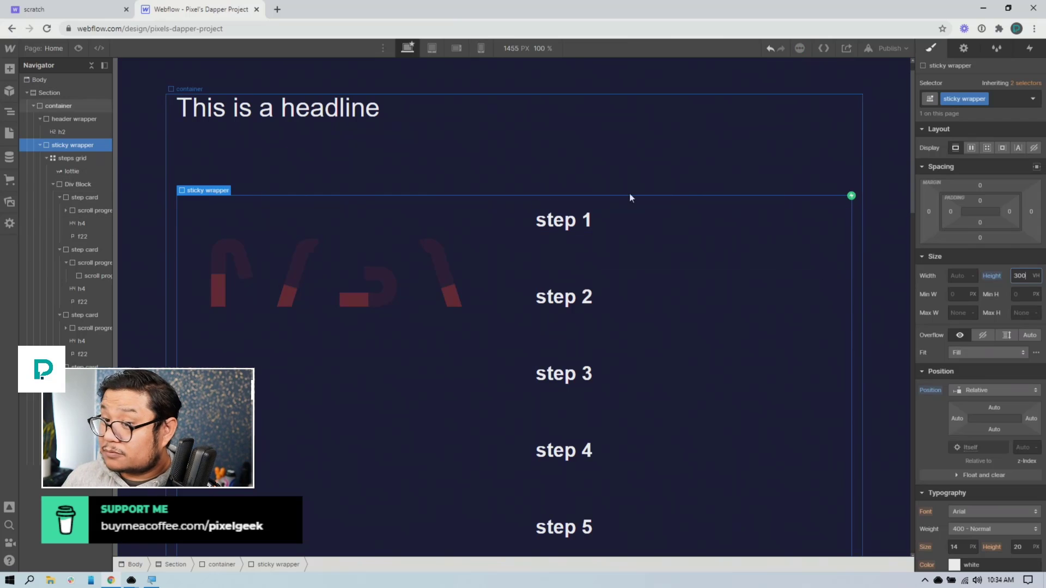
# Try moving the 0% lottie action in the sticky wrapper's scroll animation to the 20% keyframe, and undo the move.
pyautogui.click(1029, 46)
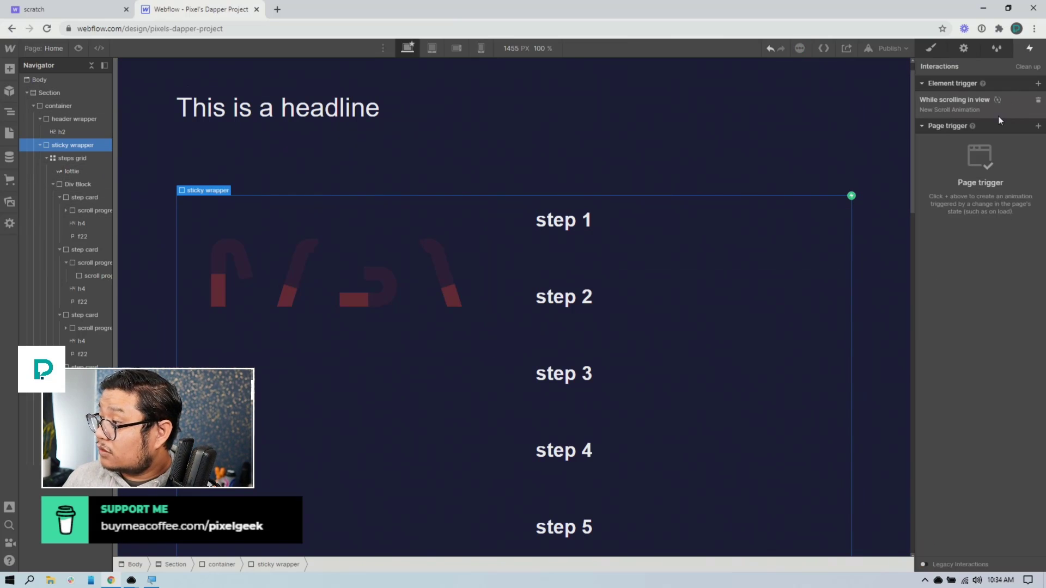
pyautogui.click(955, 101)
pyautogui.click(966, 221)
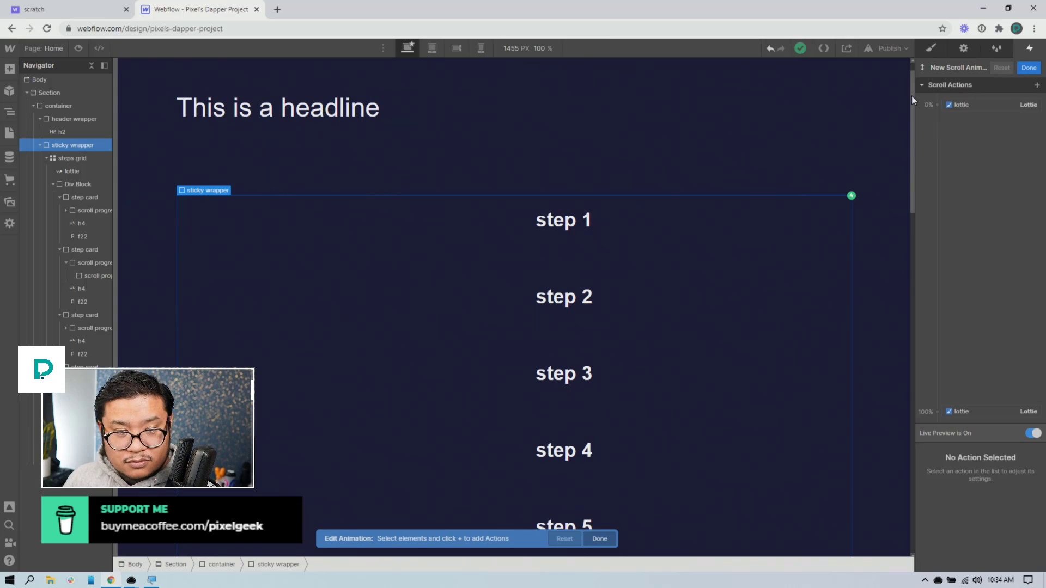
pyautogui.moveTo(911, 96)
pyautogui.mouseDown()
pyautogui.moveTo(919, 227)
pyautogui.moveTo(919, 69)
pyautogui.moveTo(917, 125)
pyautogui.moveTo(904, 48)
pyautogui.mouseUp()
pyautogui.moveTo(966, 103); pyautogui.dragTo(959, 159)
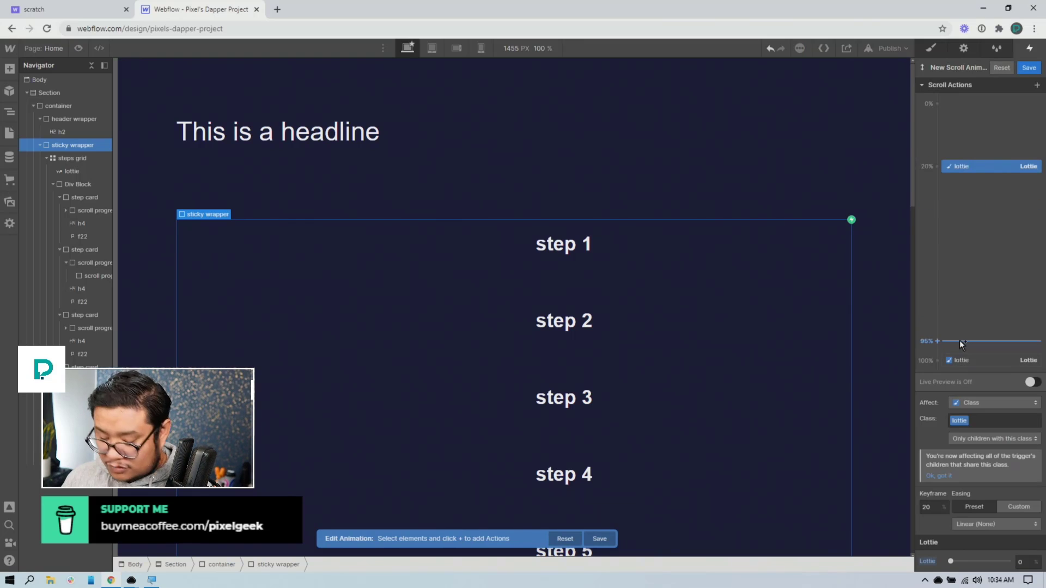
pyautogui.hotkey('ctrl', 'z')
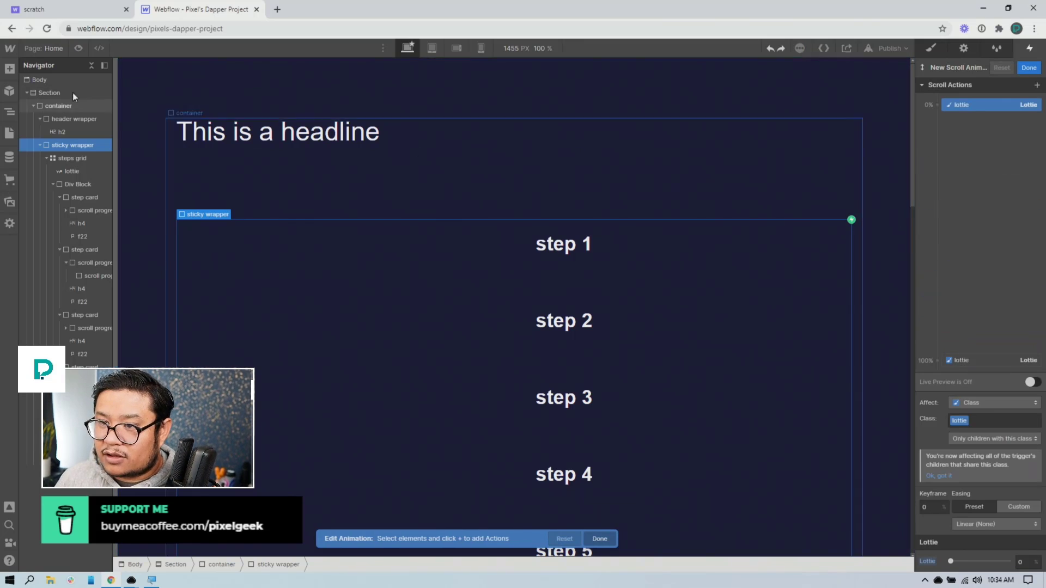
# Add a new Section to the Body and place it above the existing section.
pyautogui.click(50, 79)
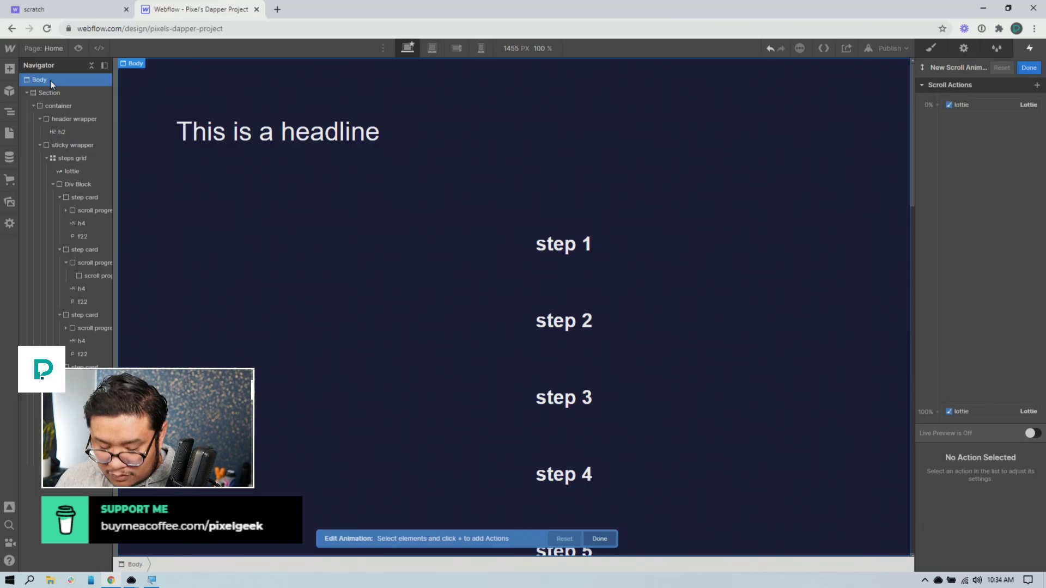
pyautogui.hotkey('ctrl', 'e')
pyautogui.write('section')
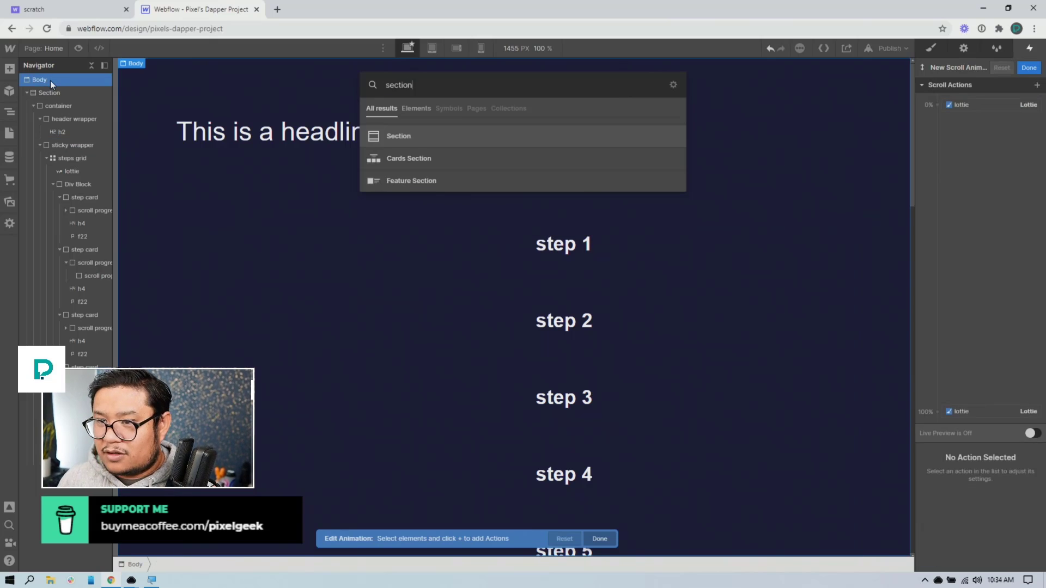
pyautogui.press('Return')
pyautogui.click(26, 93)
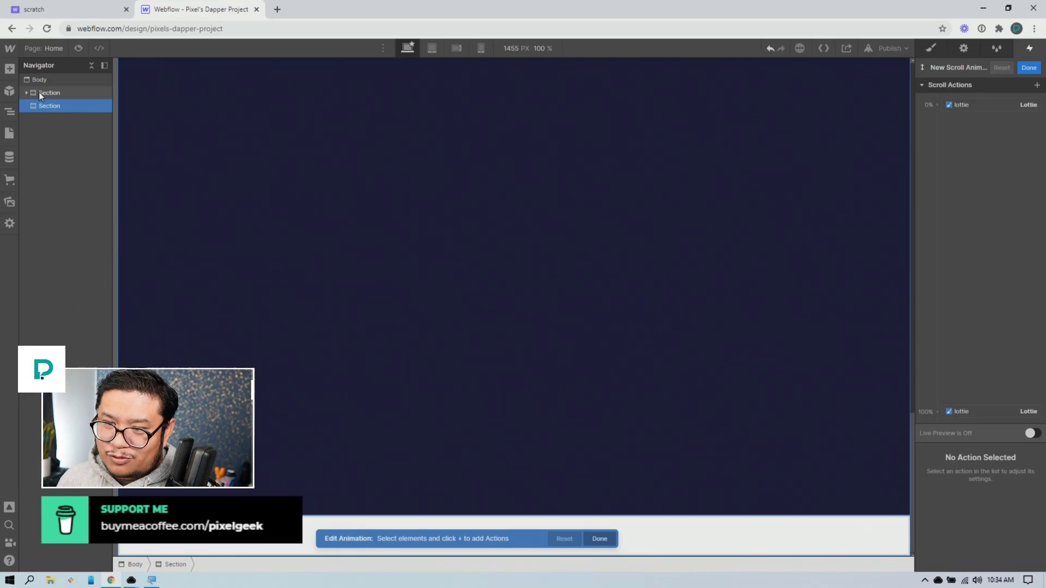
pyautogui.click(48, 106)
pyautogui.click(53, 94)
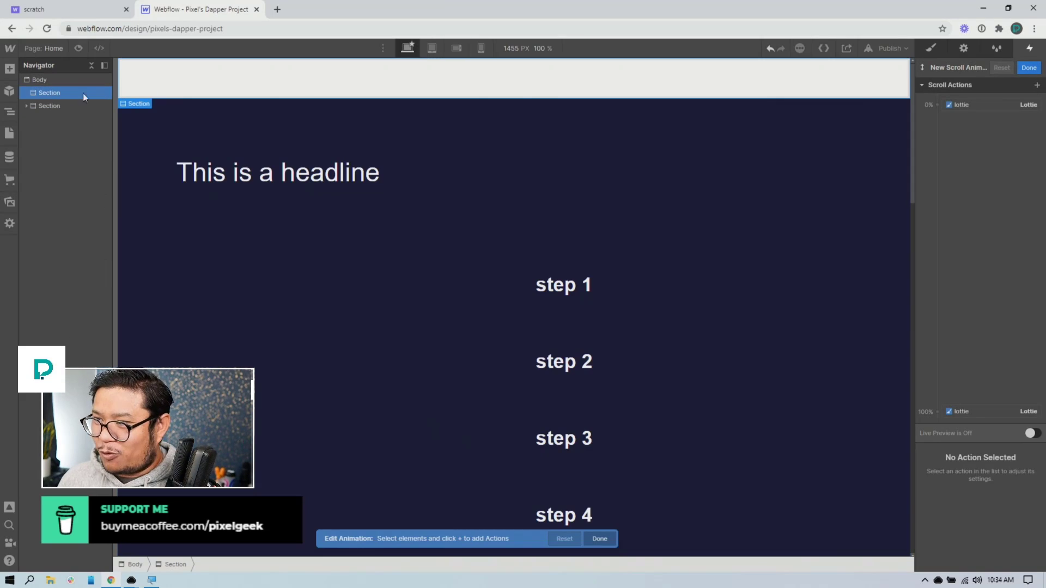
# Set the new empty section's height to 100 VH.
pyautogui.click(930, 50)
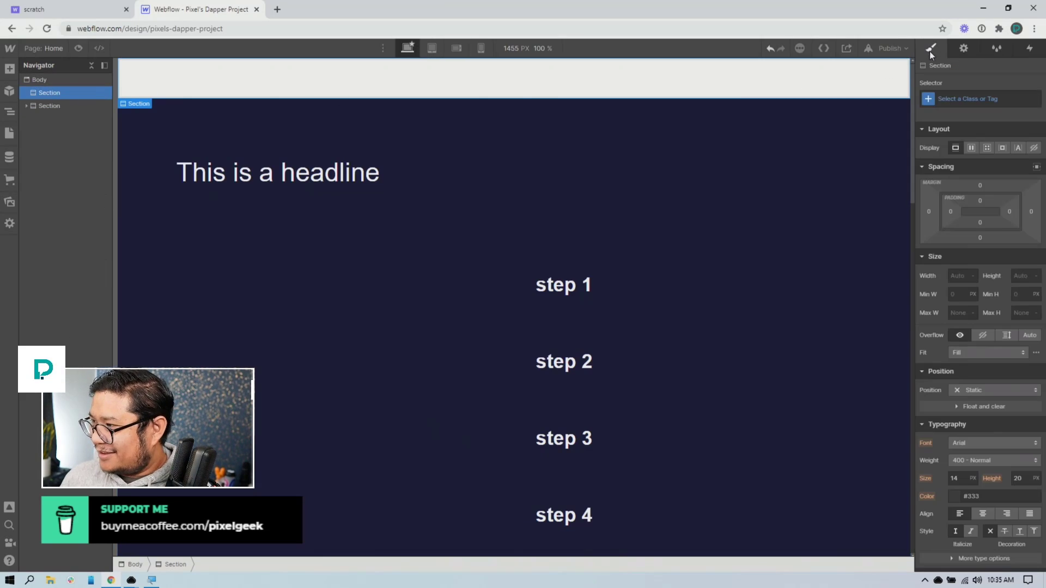
pyautogui.click(1022, 276)
pyautogui.press('Return')
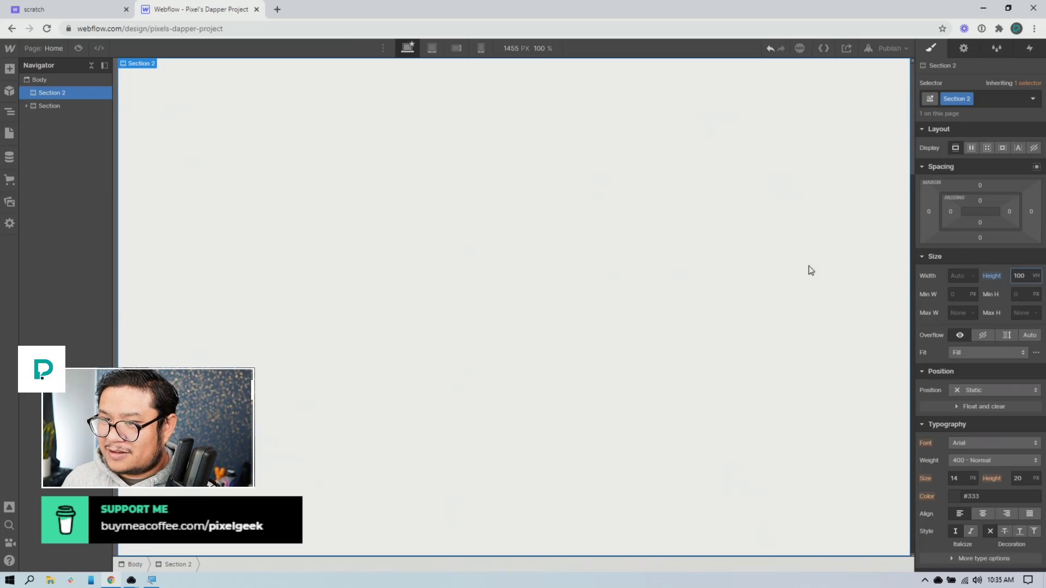
# Preview the page and scroll from the empty section through the steps to check when the Lottie animation plays.
pyautogui.click(77, 48)
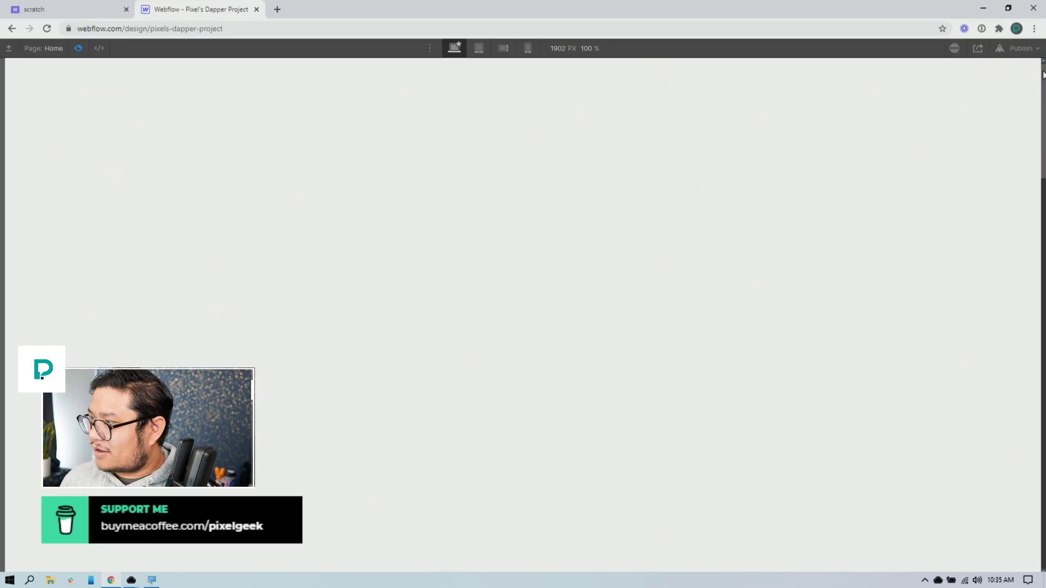
pyautogui.scroll(-7, 1031, 116)
pyautogui.scroll(-10, 1026, 160)
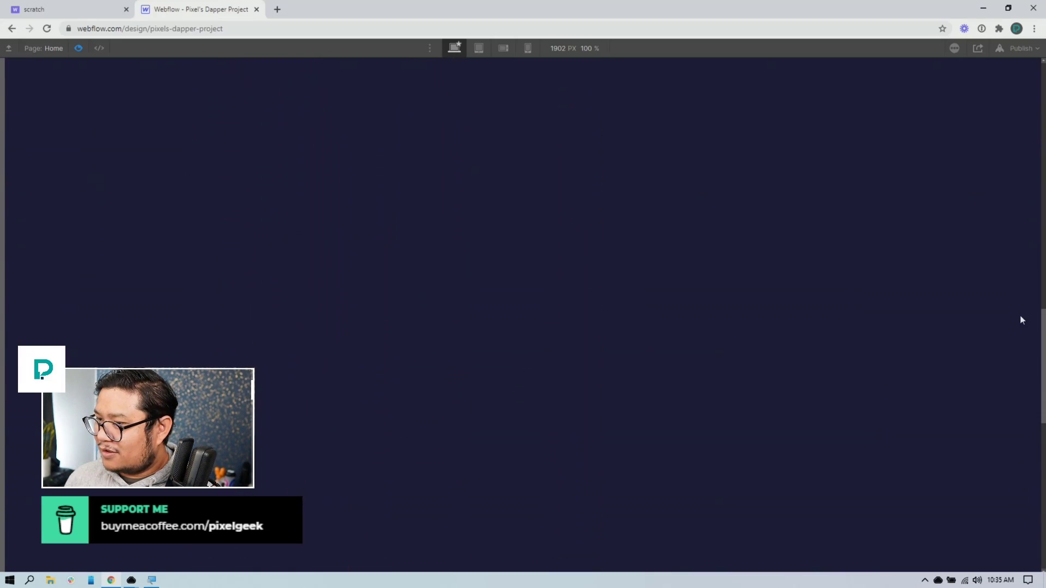
pyautogui.scroll(8, 1020, 305)
pyautogui.scroll(5, 1024, 152)
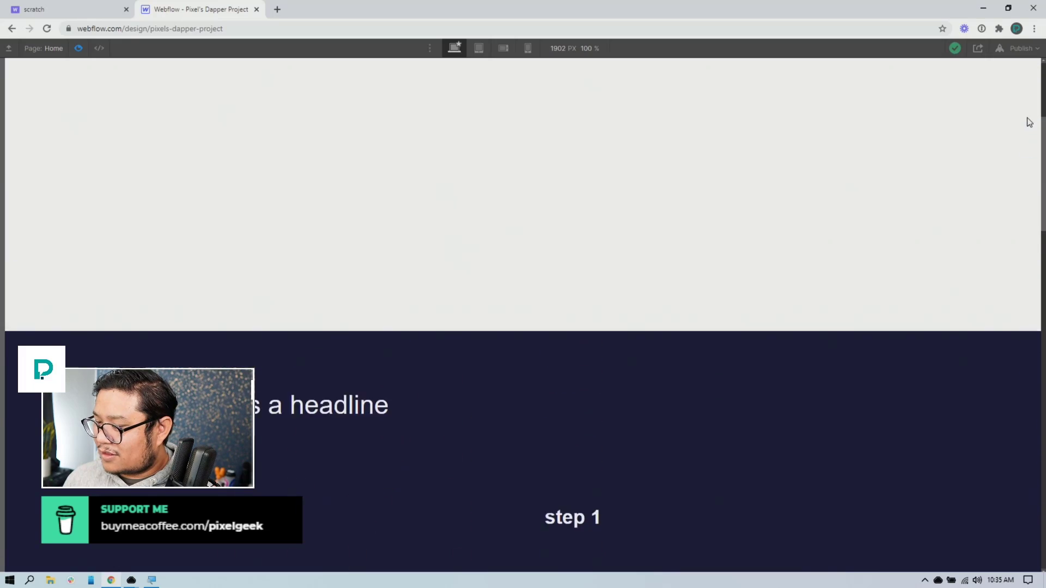
pyautogui.scroll(-12, 1027, 136)
pyautogui.moveTo(1038, 280); pyautogui.dragTo(1036, 66)
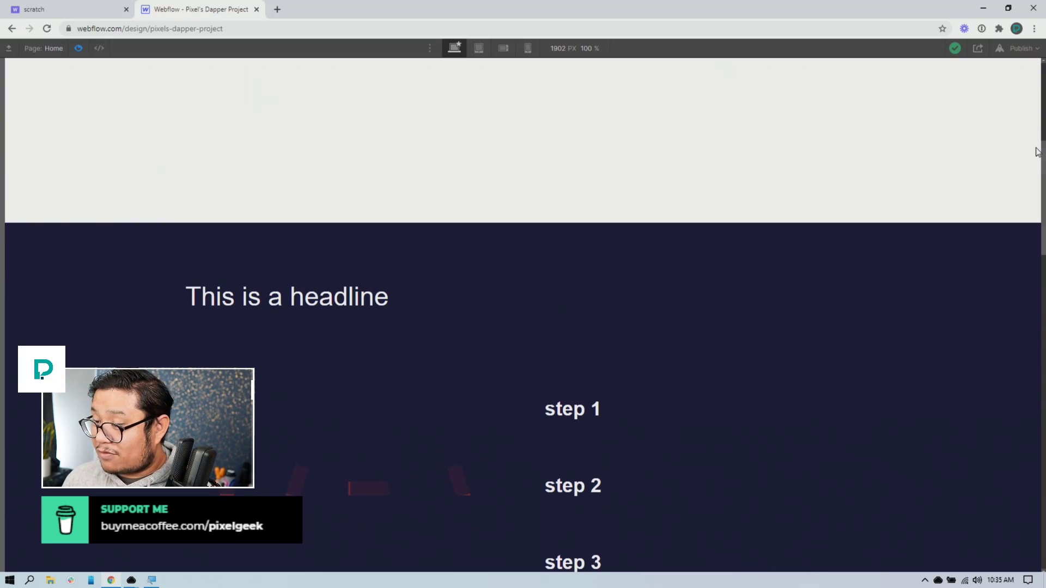
pyautogui.click(79, 48)
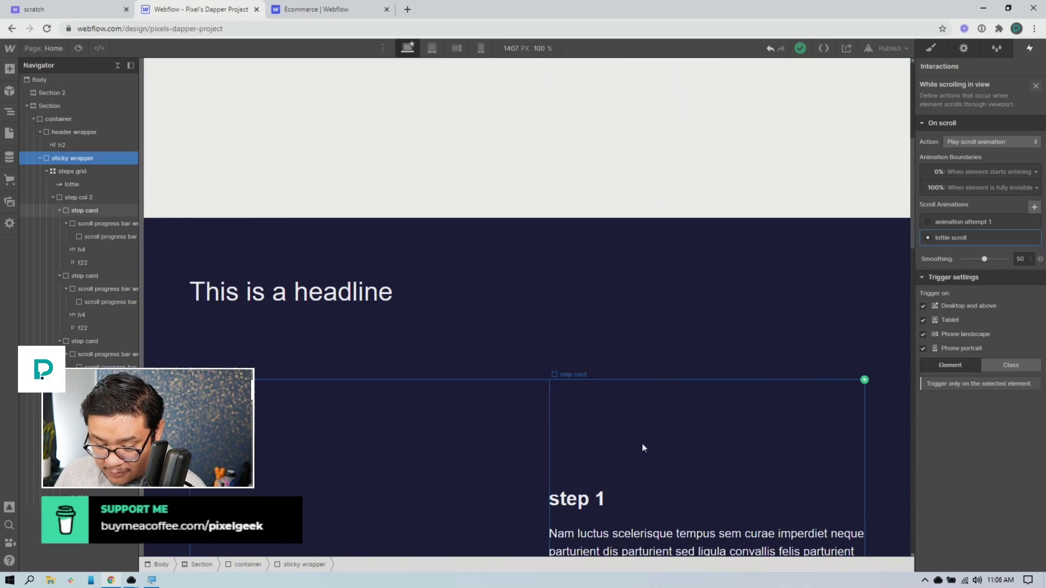
# Select the step 1 card and examine how the step cards are laid out down the column.
pyautogui.scroll(-4, 641, 444)
pyautogui.click(645, 260)
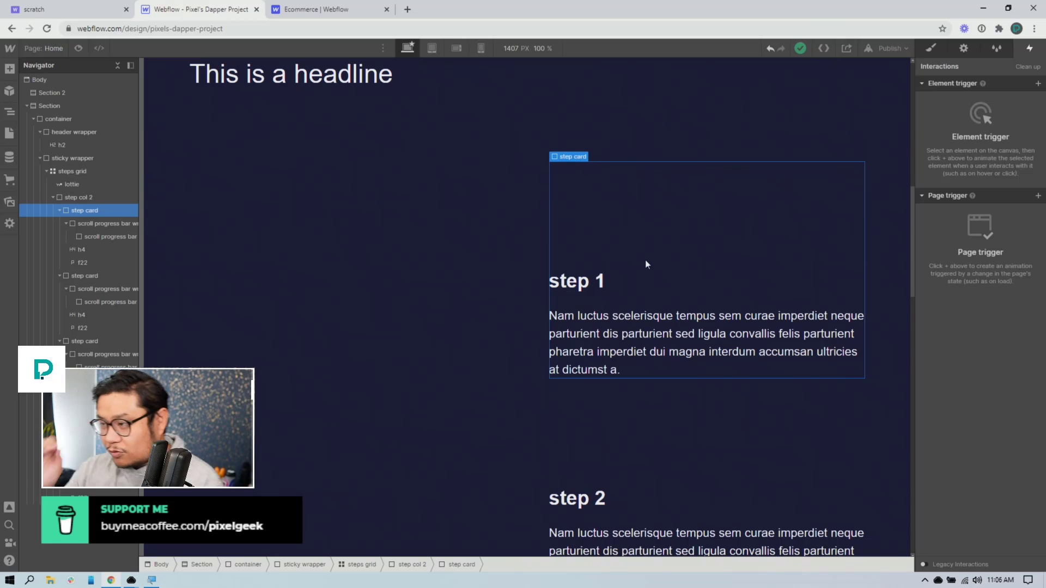
pyautogui.scroll(-4, 652, 225)
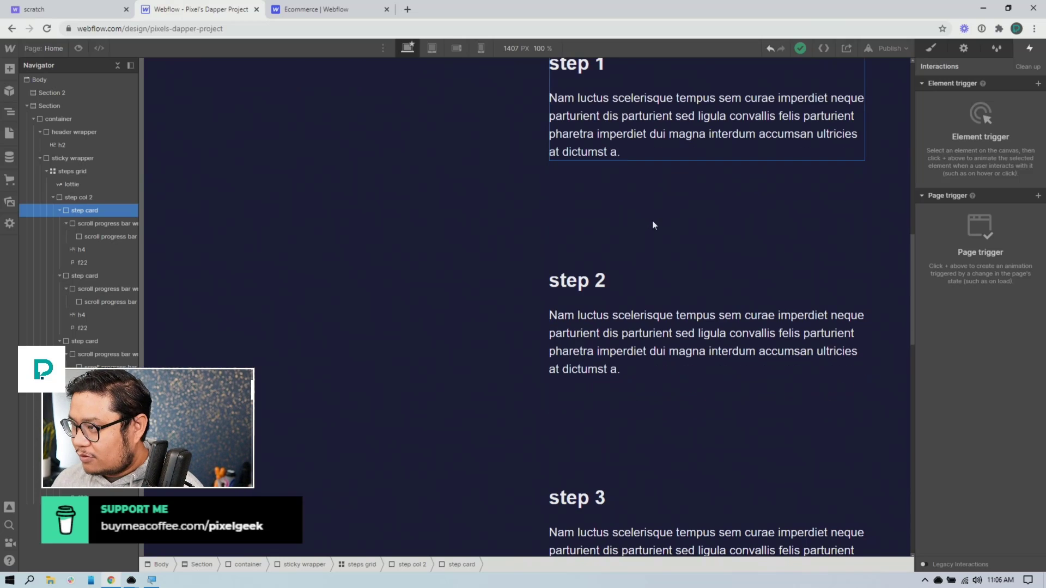
pyautogui.scroll(4, 652, 225)
pyautogui.scroll(2, 652, 225)
pyautogui.scroll(-4, 652, 225)
pyautogui.scroll(3, 652, 224)
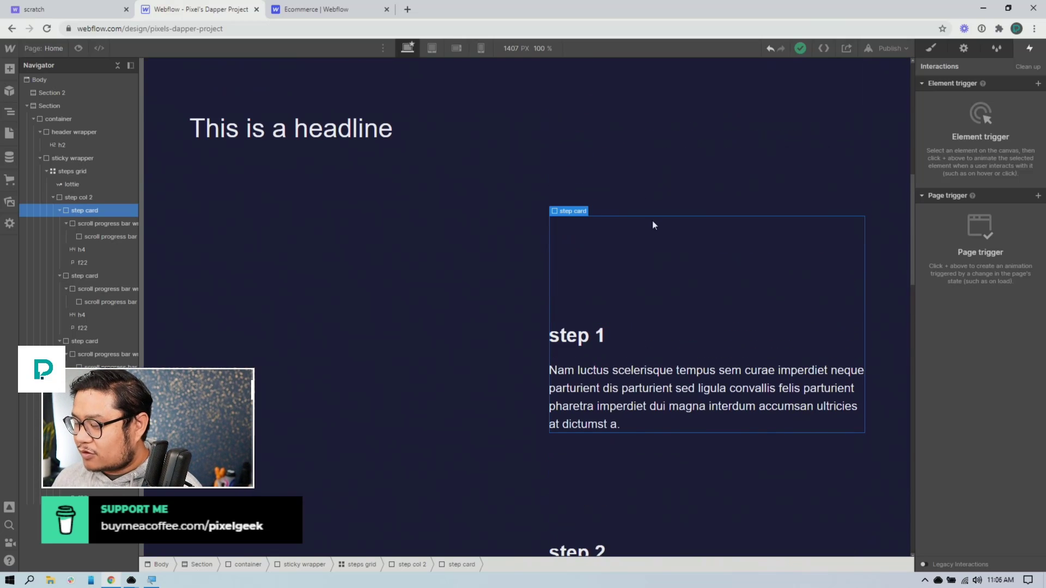
# Preview the page and check how the Lottie animation plays beside the step cards and their text while scrolling.
pyautogui.click(78, 48)
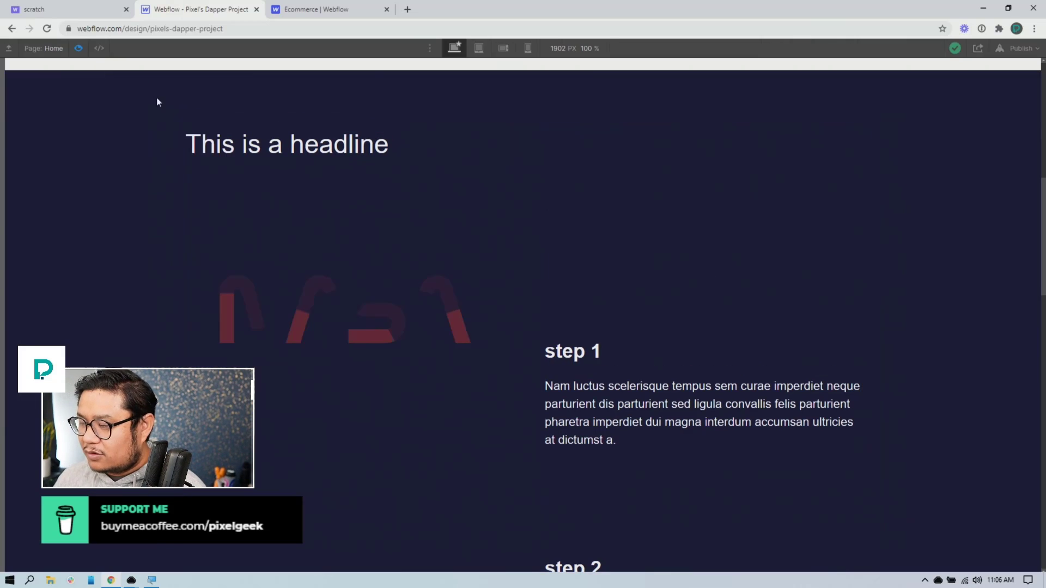
pyautogui.scroll(2, 403, 174)
pyautogui.scroll(4, 403, 174)
pyautogui.scroll(-12, 403, 174)
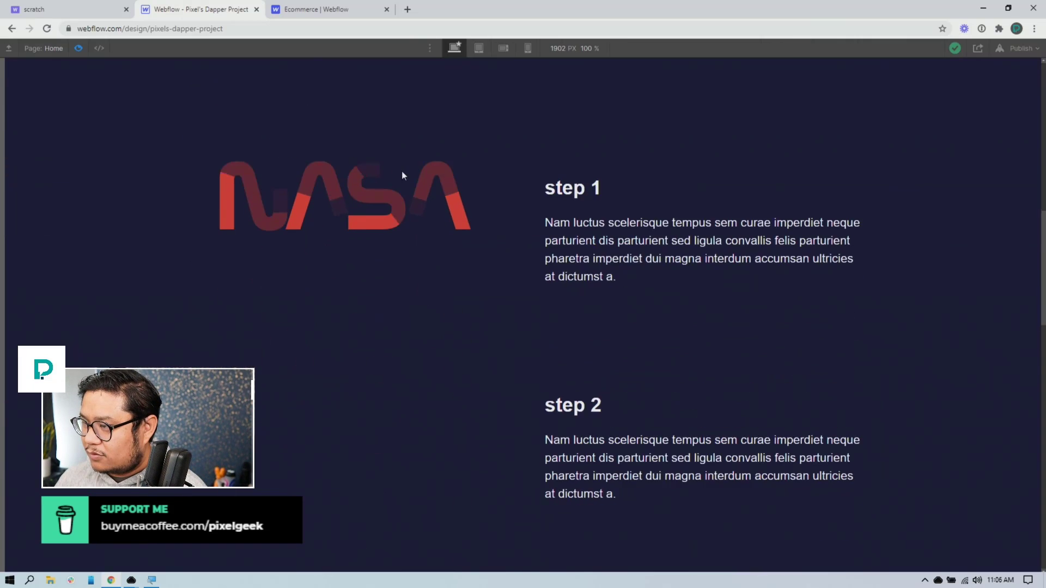
pyautogui.scroll(7, 402, 174)
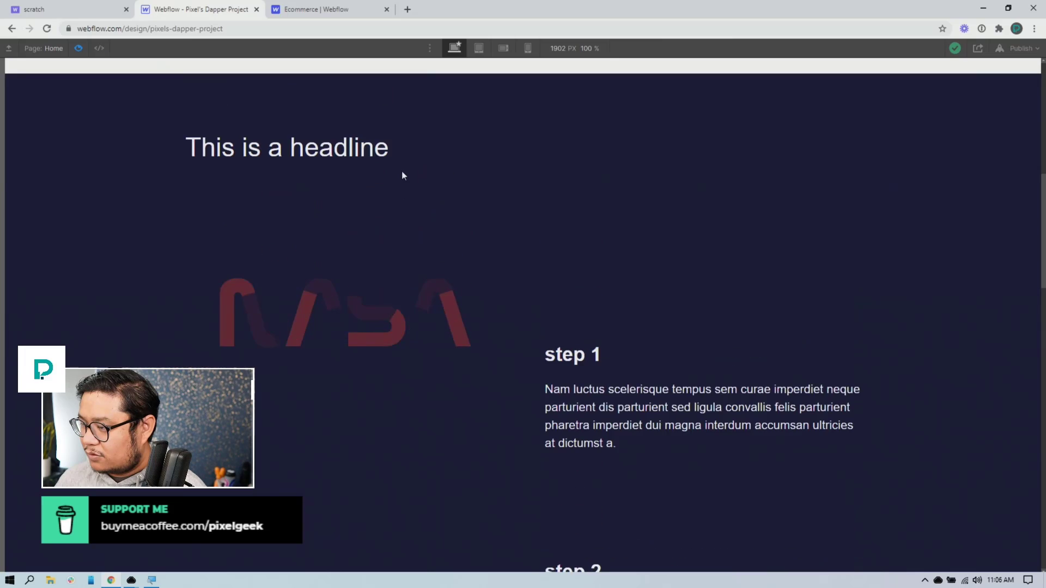
pyautogui.scroll(-5, 402, 174)
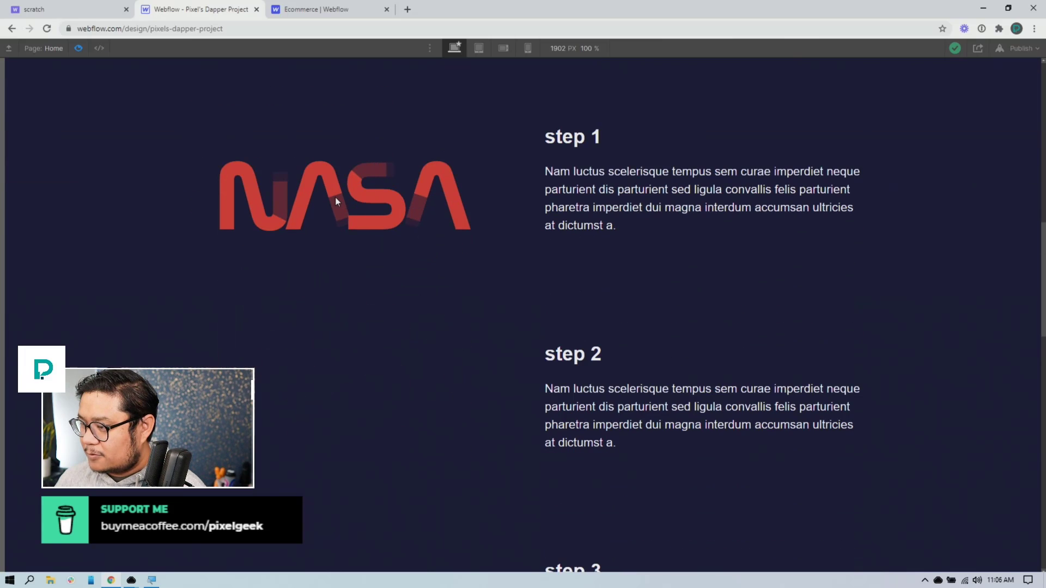
pyautogui.click(79, 49)
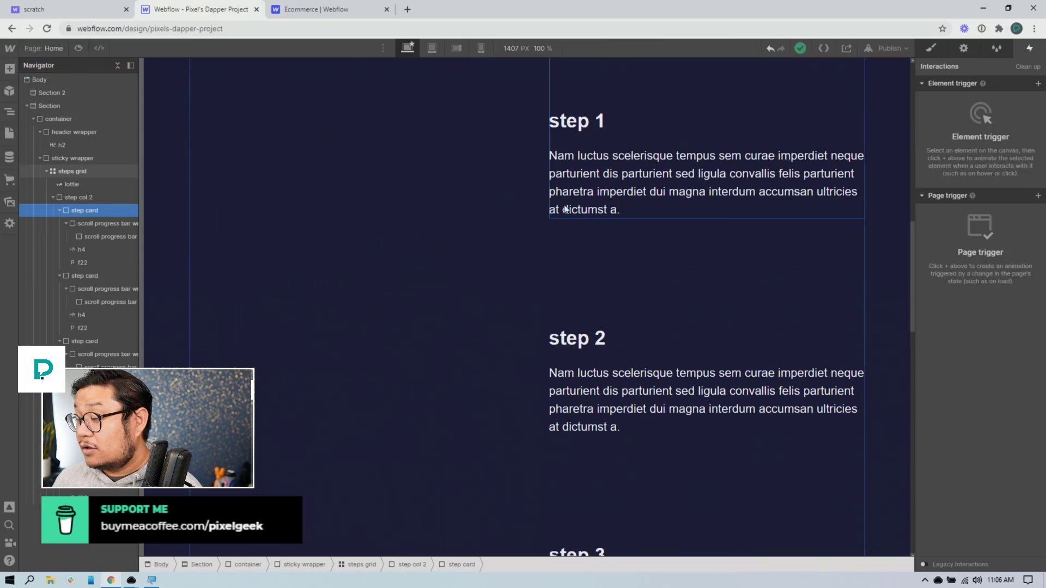
# Add a While scrolling in view trigger to the step 1 card with the Play scroll animation action.
pyautogui.scroll(3, 630, 213)
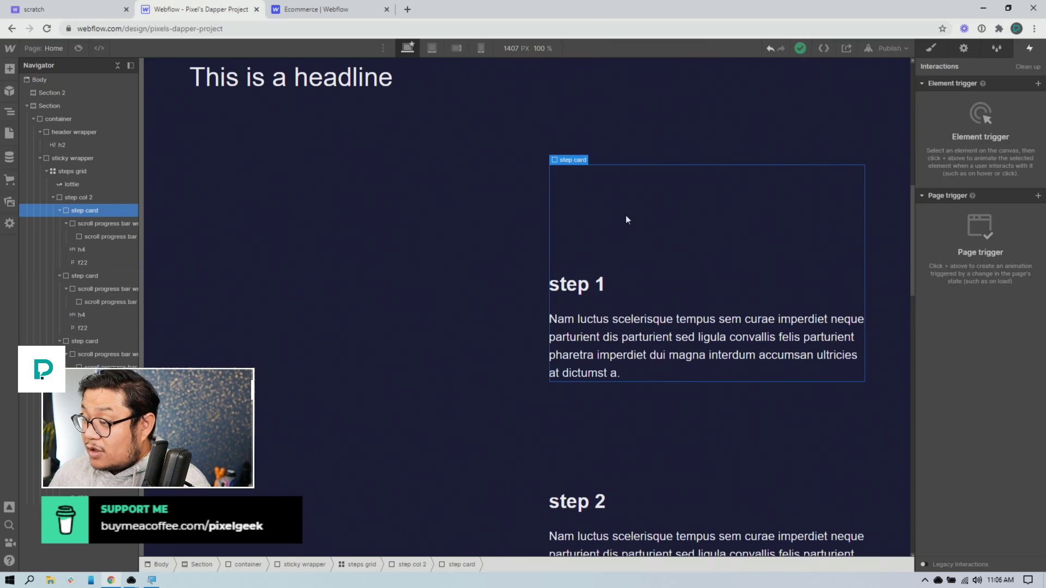
pyautogui.click(1039, 88)
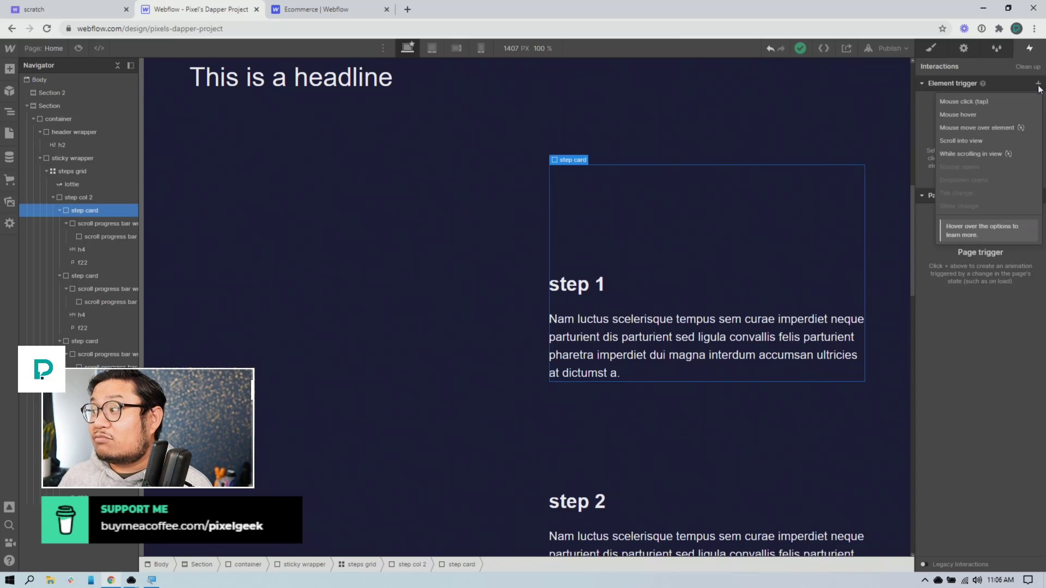
pyautogui.click(975, 152)
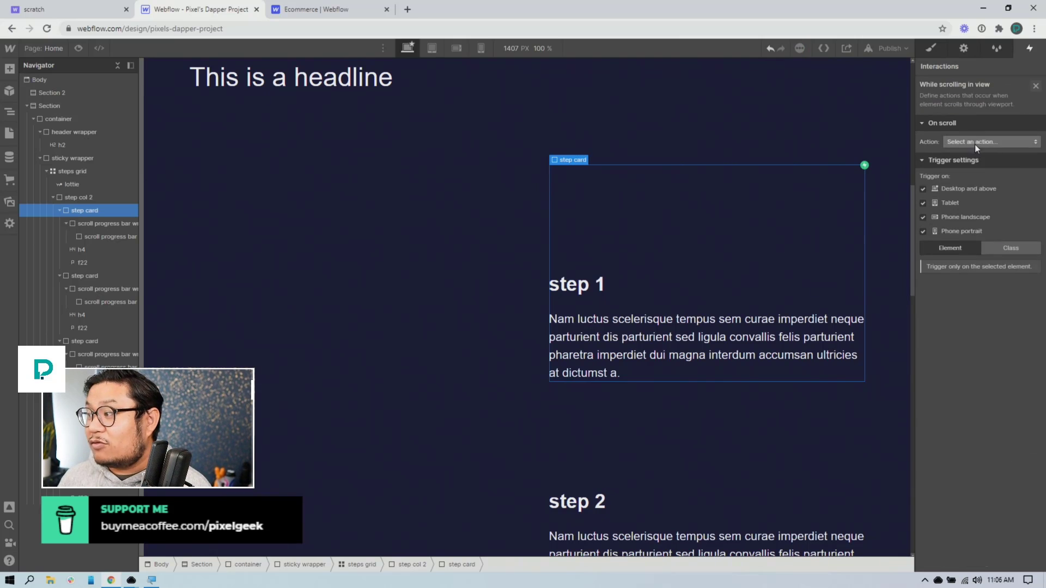
pyautogui.click(973, 138)
pyautogui.click(967, 168)
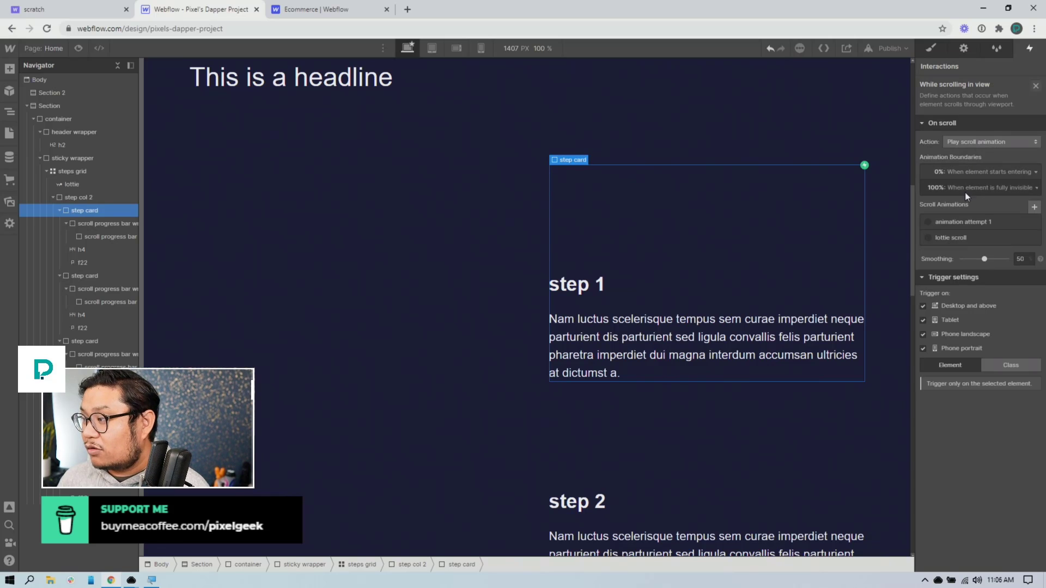
# Create a new scroll animation for the step card named "step card animation".
pyautogui.click(1034, 207)
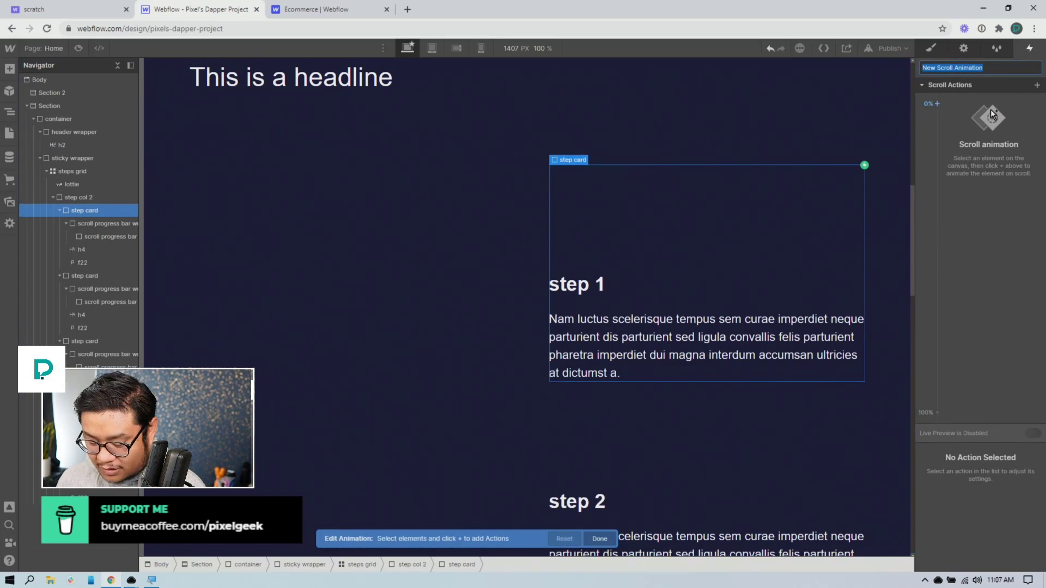
pyautogui.write('step card')
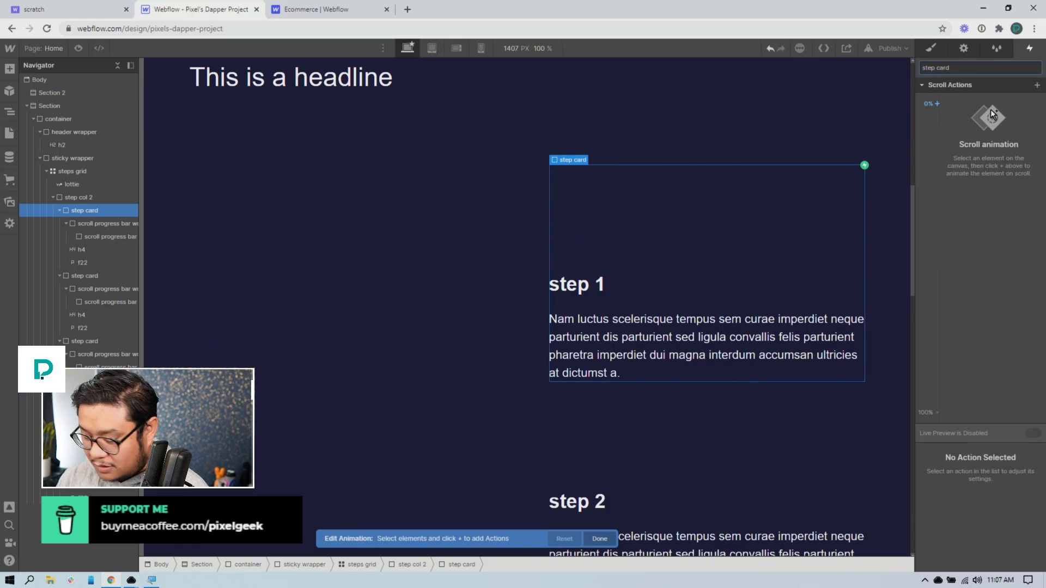
pyautogui.write(' animation')
pyautogui.press('Return')
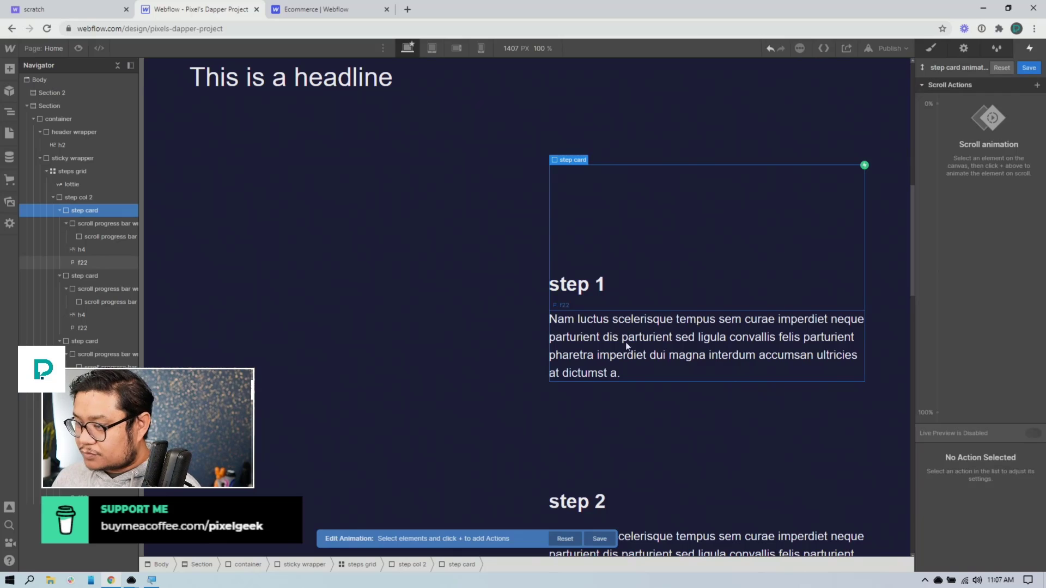
# Add a Size action for the step 1 scroll progress bar wrapper, with 0% width at the 0% keyframe and 100% width at the 100% keyframe.
pyautogui.click(85, 226)
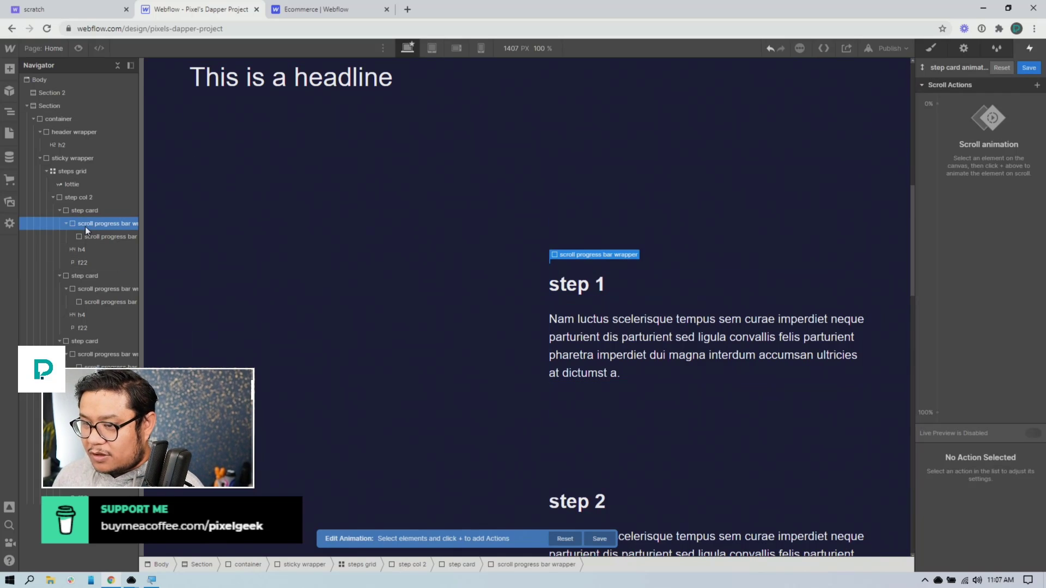
pyautogui.click(937, 103)
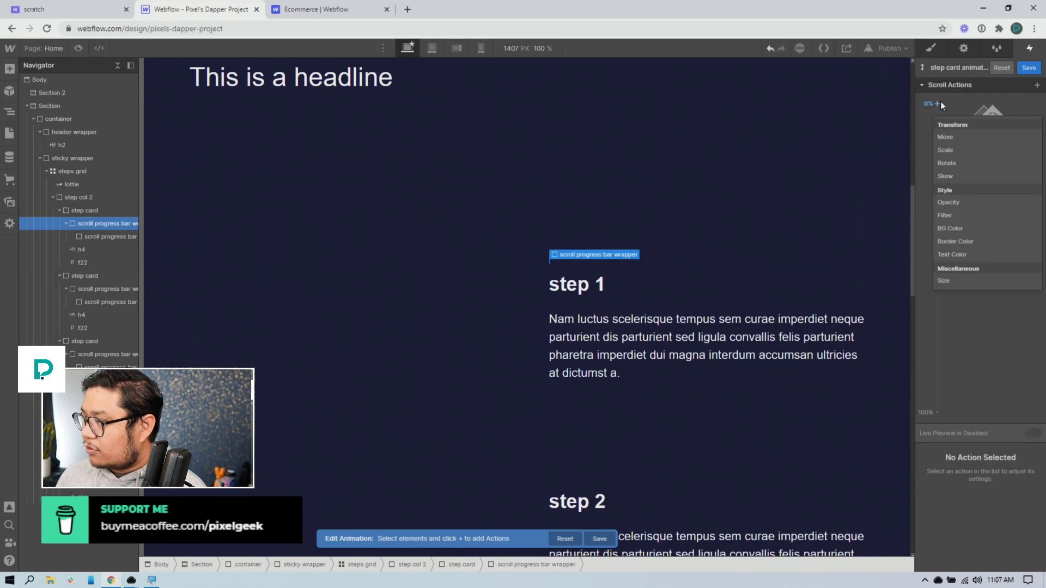
pyautogui.click(953, 281)
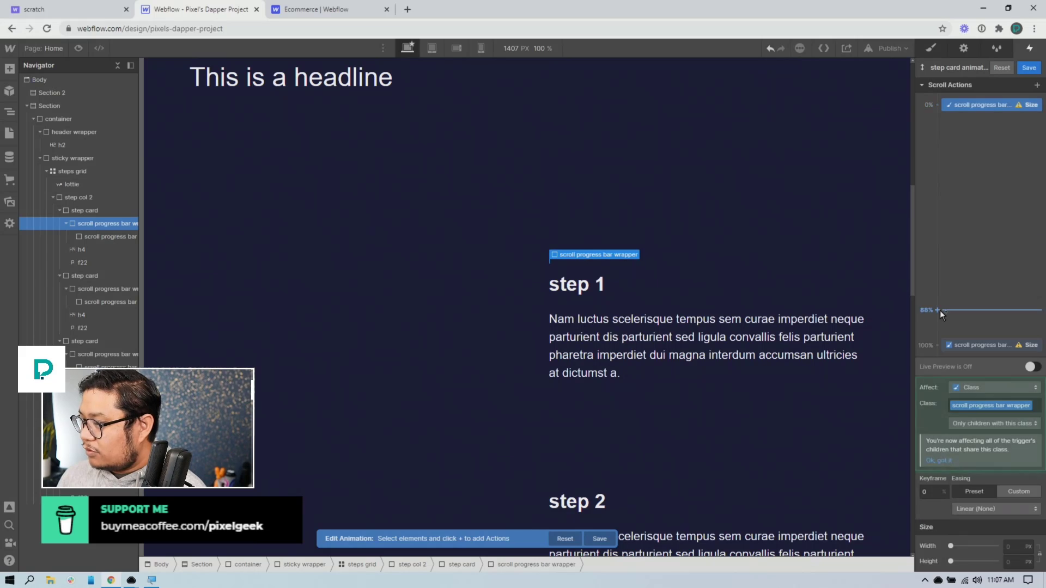
pyautogui.click(1012, 549)
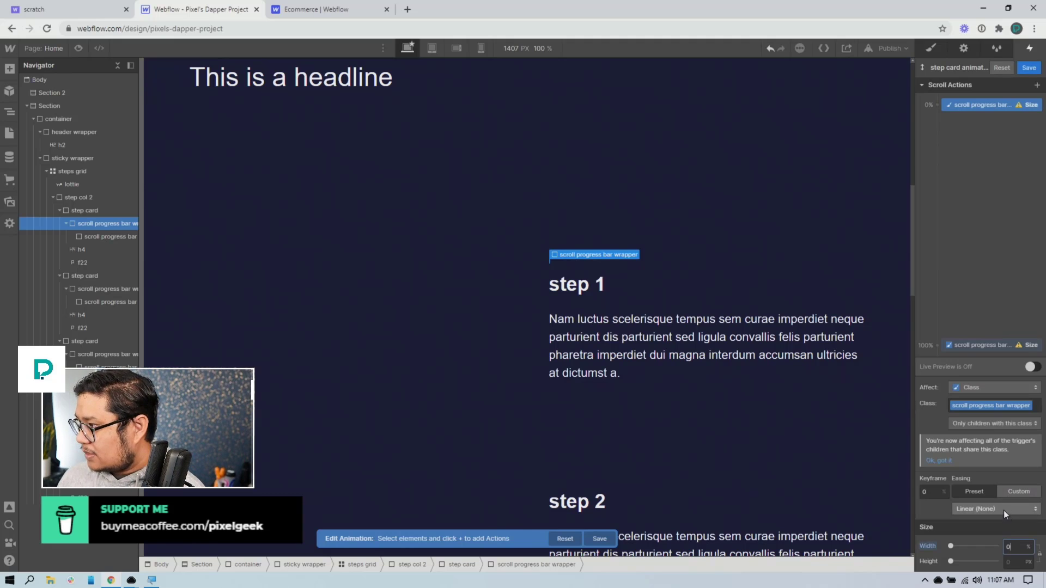
pyautogui.click(979, 348)
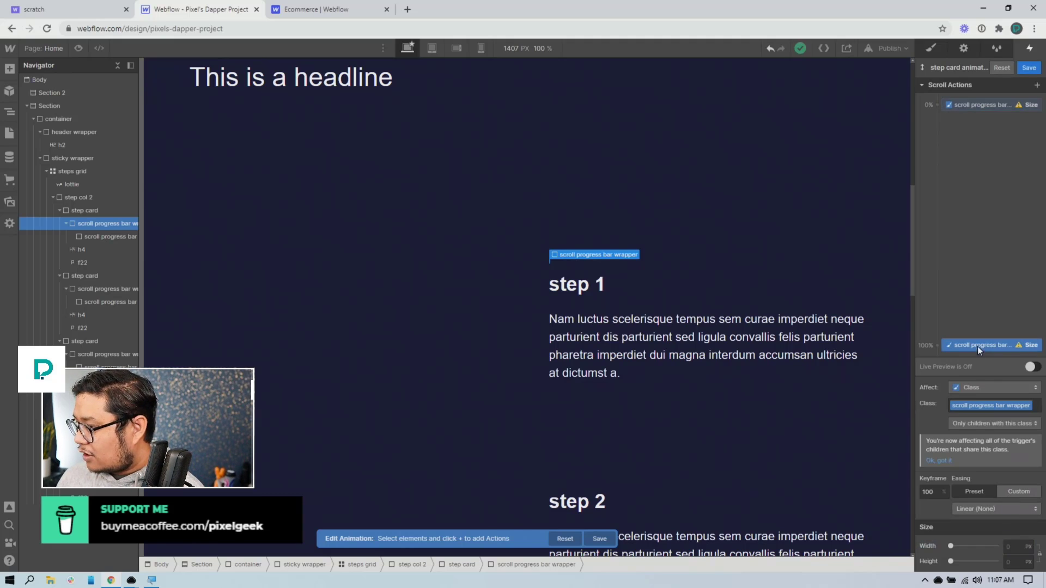
pyautogui.click(1014, 547)
pyautogui.write('%')
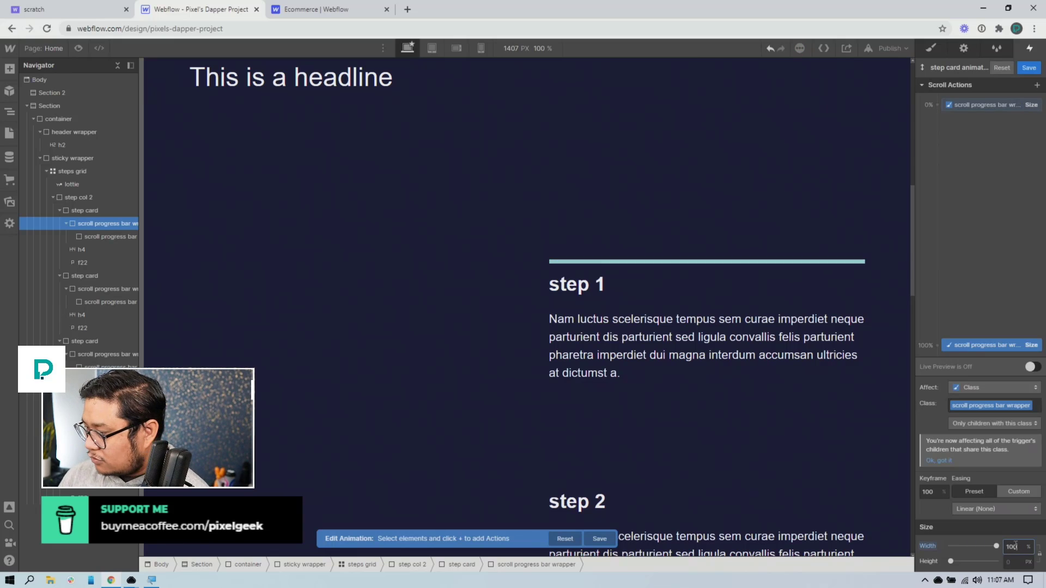
pyautogui.click(90, 237)
pyautogui.click(98, 224)
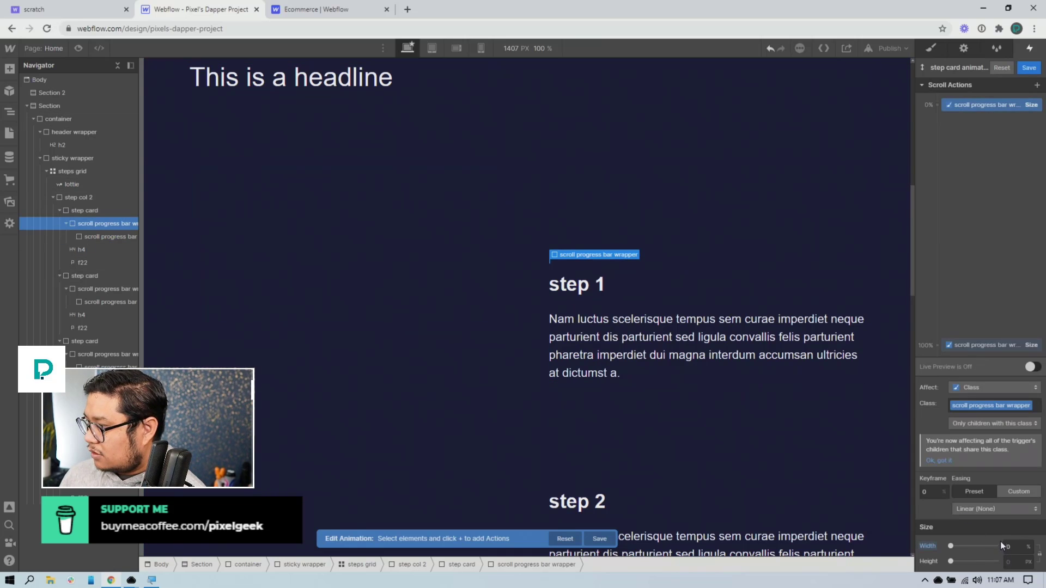
# Move the wrapper's full-width keyframe to 2% and check its growth with Live Preview while scrolling.
pyautogui.click(976, 349)
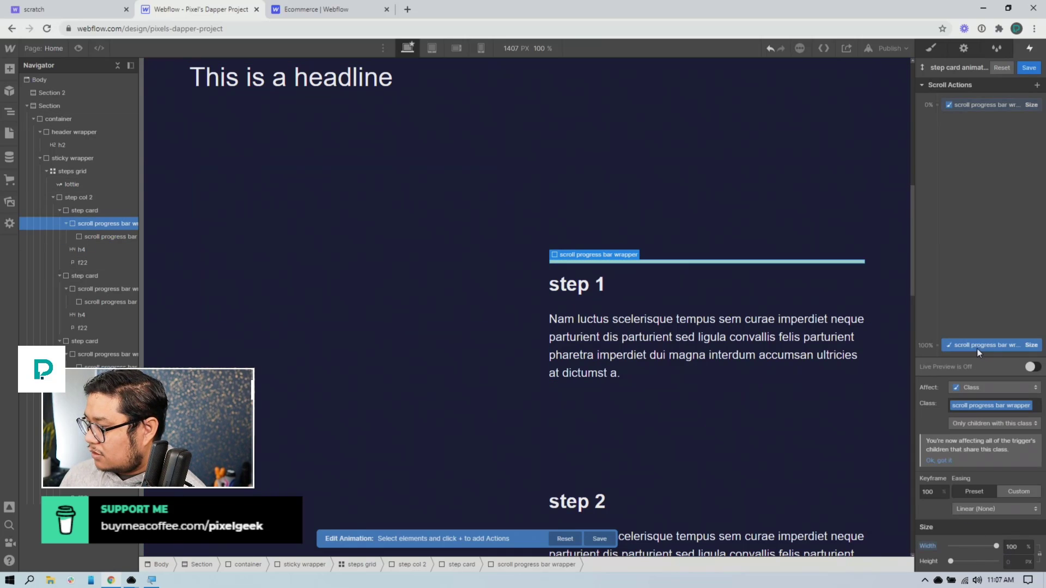
pyautogui.click(932, 488)
pyautogui.write('2')
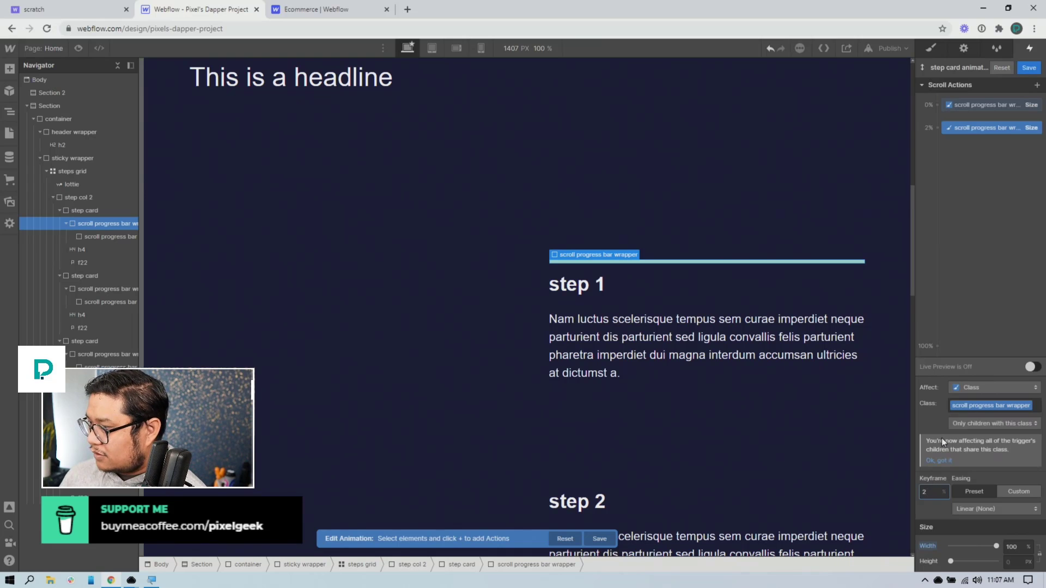
pyautogui.click(1031, 367)
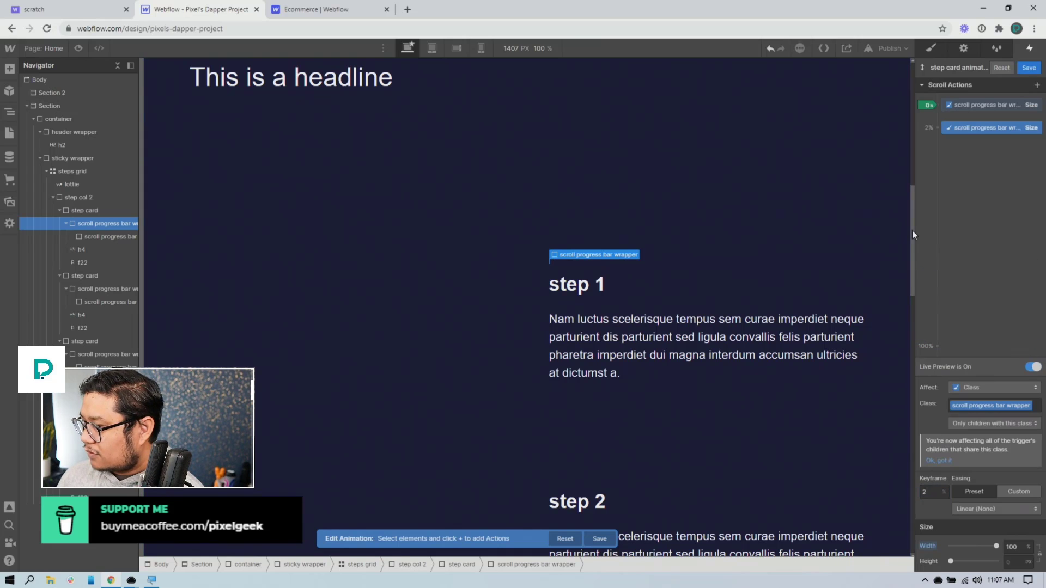
pyautogui.moveTo(911, 230)
pyautogui.mouseDown()
pyautogui.moveTo(910, 143)
pyautogui.moveTo(908, 251)
pyautogui.moveTo(908, 237)
pyautogui.mouseUp()
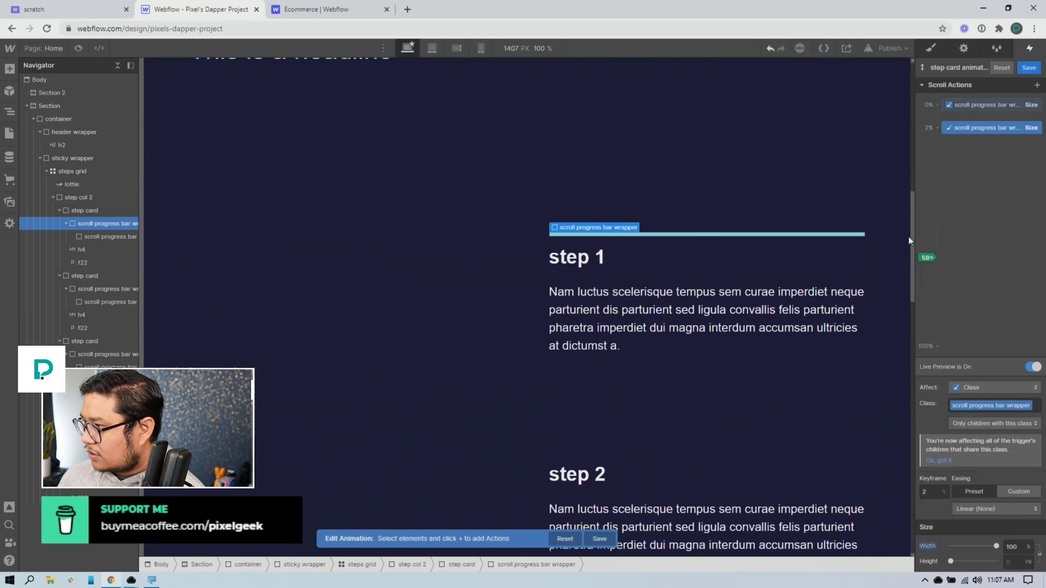
pyautogui.click(964, 128)
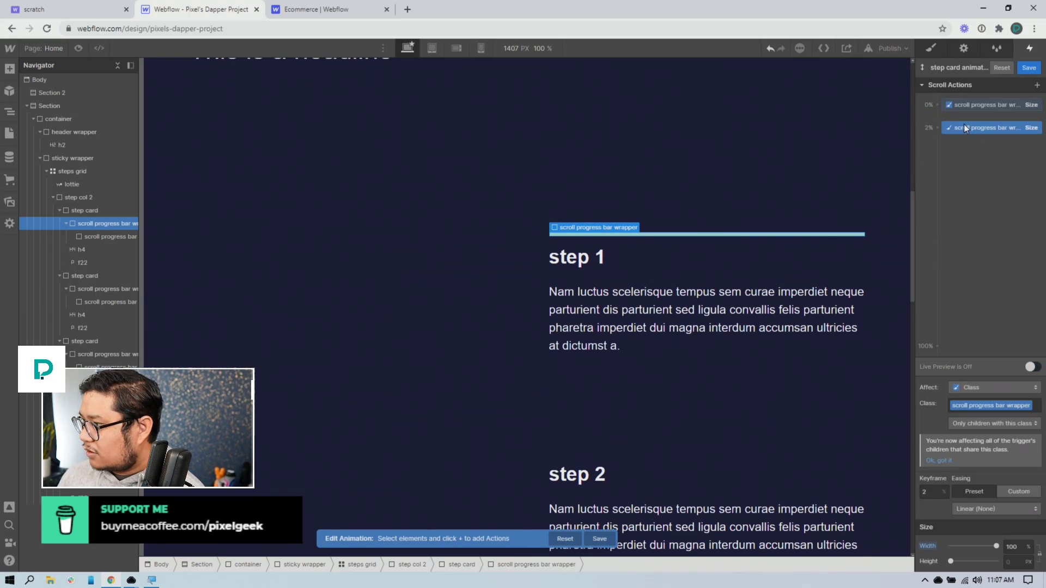
pyautogui.click(1032, 366)
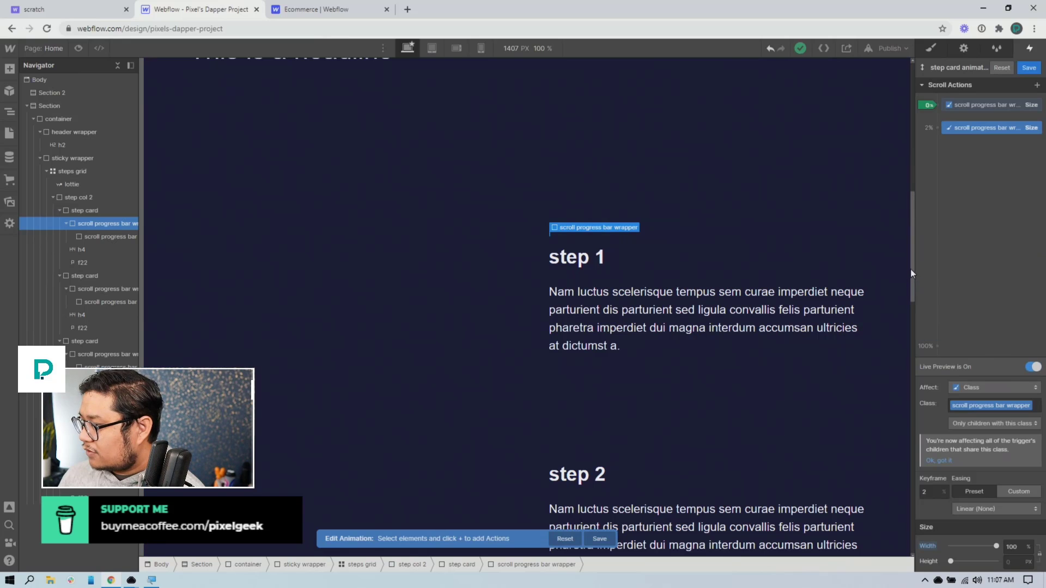
pyautogui.moveTo(910, 269)
pyautogui.mouseDown()
pyautogui.moveTo(897, 184)
pyautogui.moveTo(895, 261)
pyautogui.moveTo(896, 224)
pyautogui.moveTo(897, 240)
pyautogui.mouseUp()
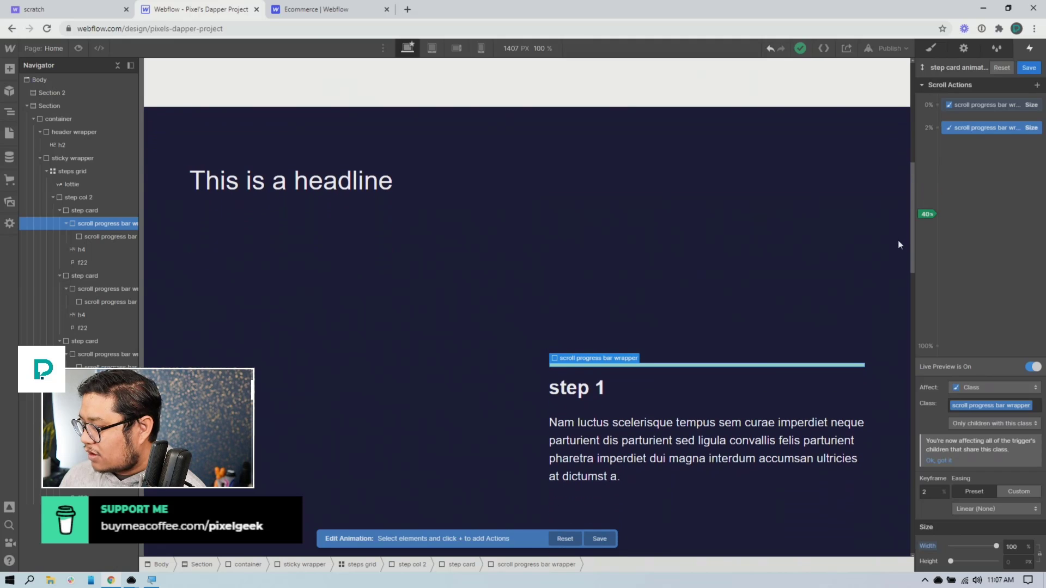
# Move the wrapper's full-width keyframe to 42% and its zero-width keyframe to 40%, and check them with Live Preview.
pyautogui.click(964, 129)
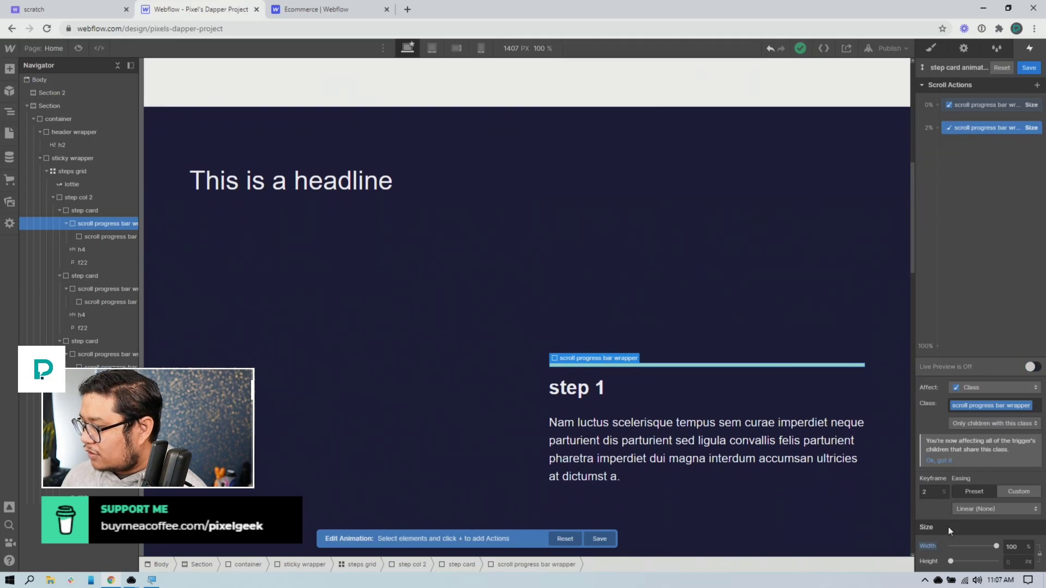
pyautogui.click(933, 494)
pyautogui.write('2')
pyautogui.press('Return')
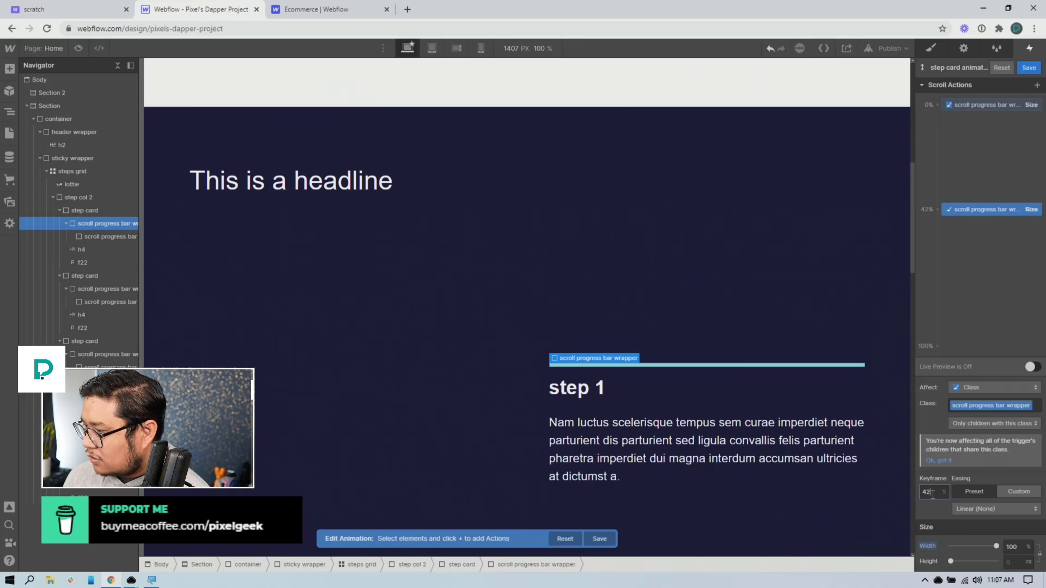
pyautogui.click(957, 106)
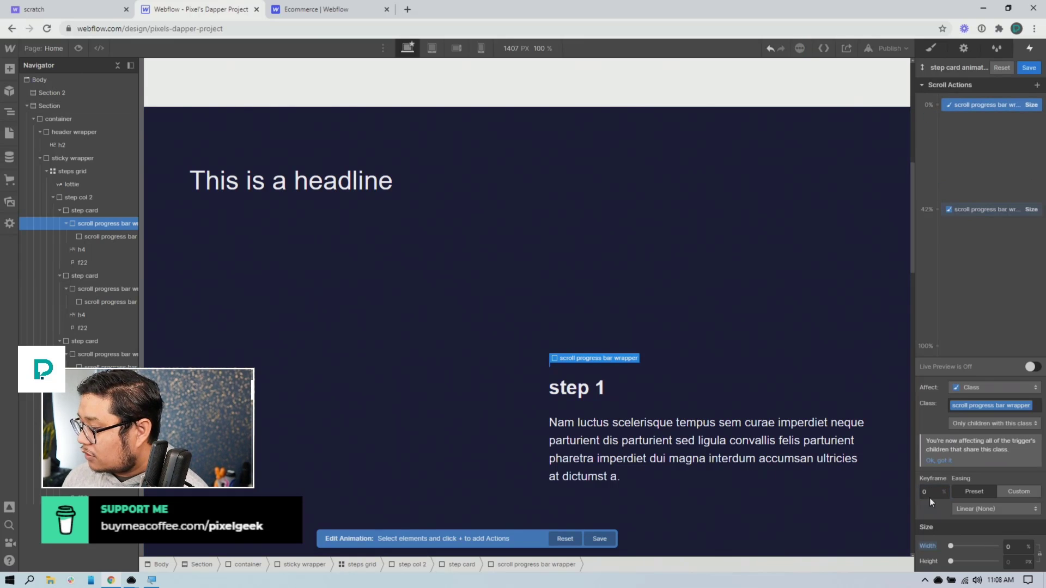
pyautogui.write('40')
pyautogui.press('Return')
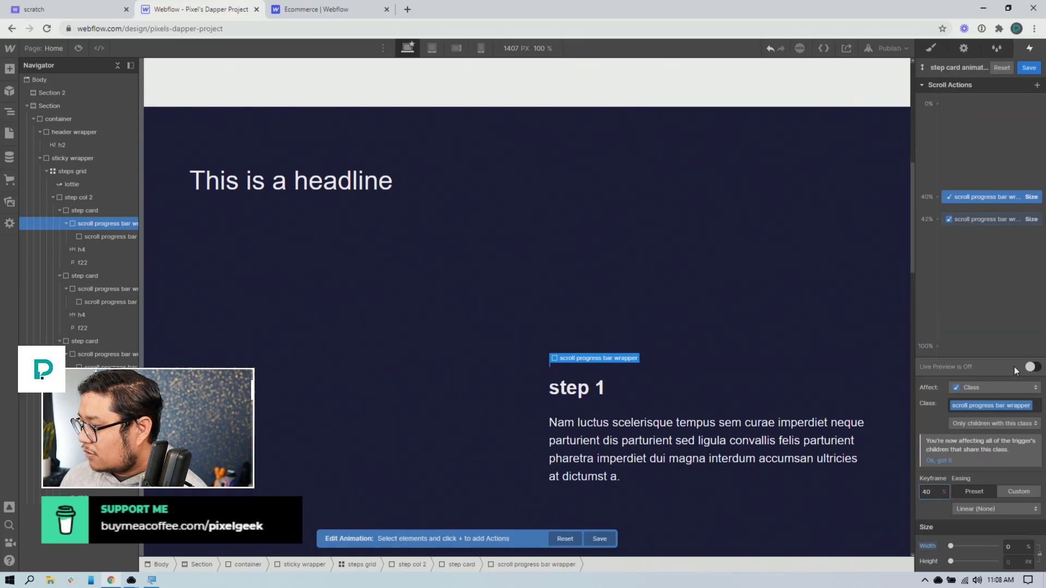
pyautogui.click(1031, 367)
pyautogui.moveTo(910, 241)
pyautogui.mouseDown()
pyautogui.moveTo(910, 212)
pyautogui.moveTo(913, 253)
pyautogui.mouseUp()
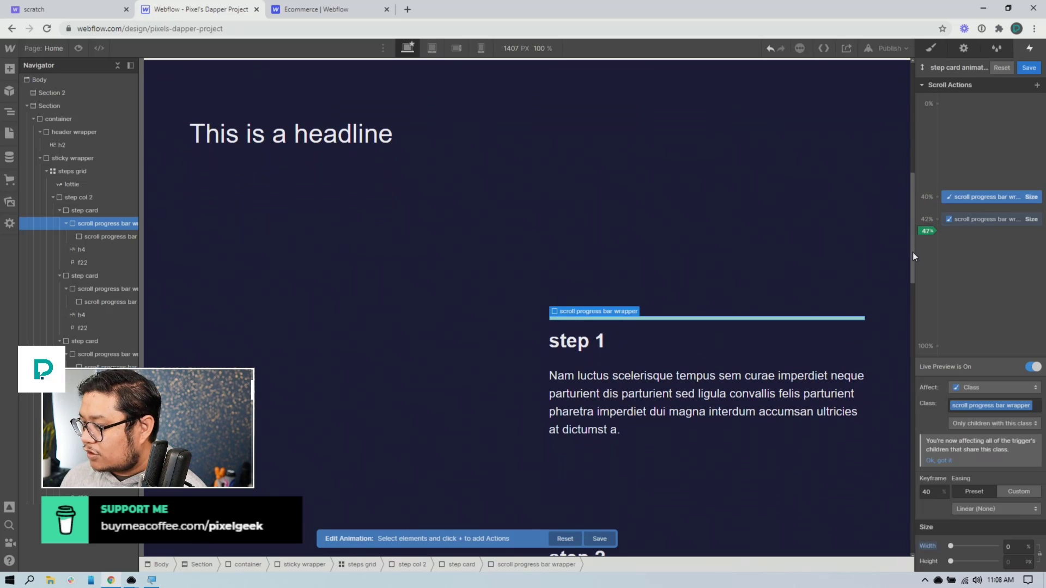
pyautogui.click(960, 197)
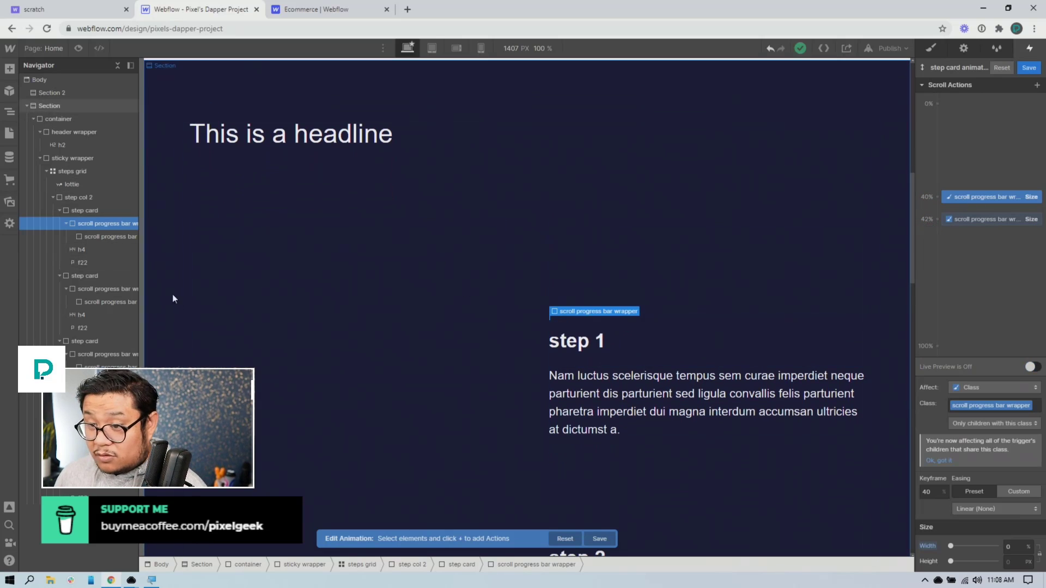
pyautogui.click(100, 236)
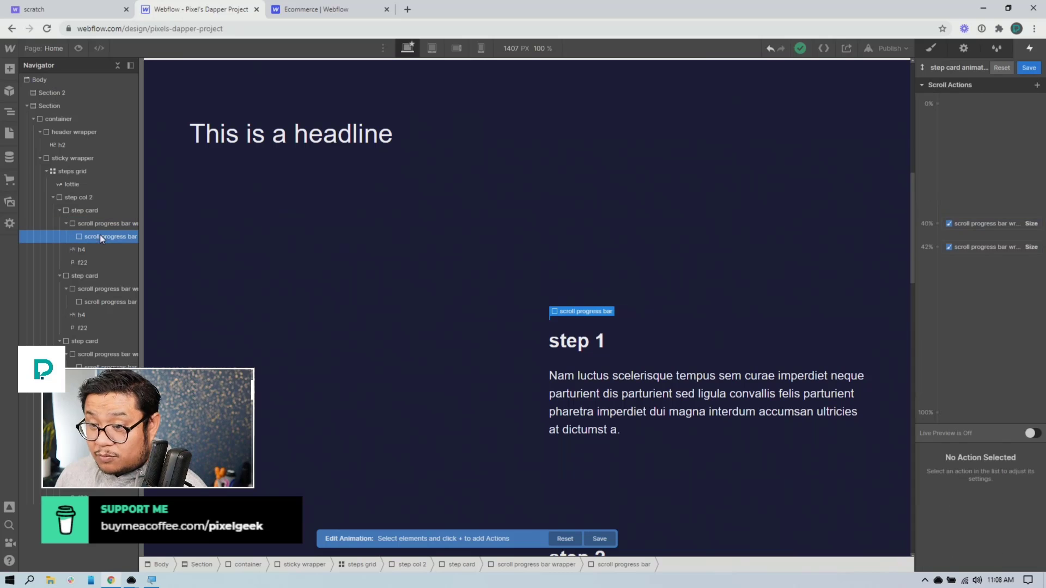
pyautogui.click(936, 223)
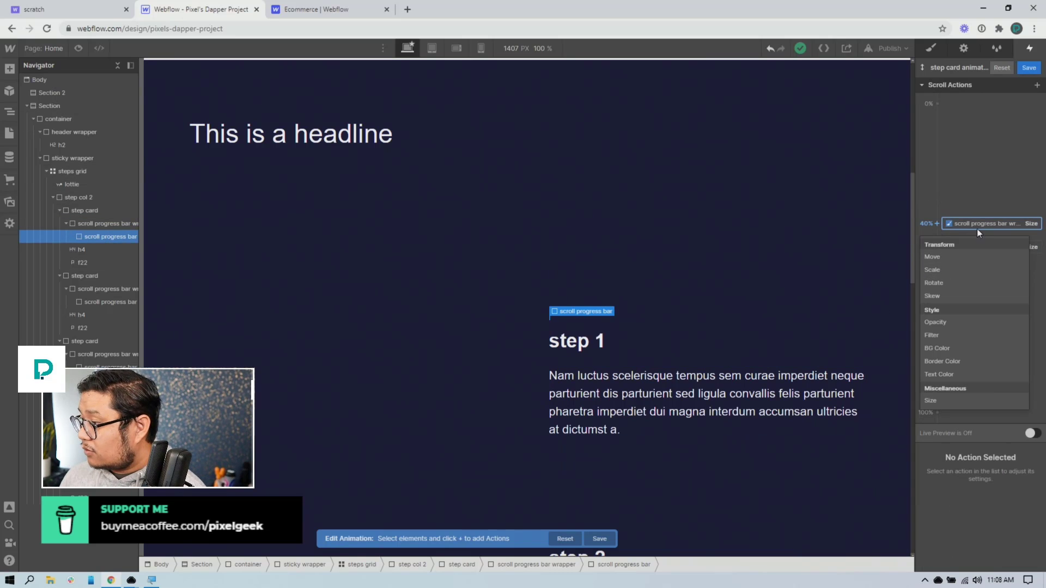
pyautogui.click(1000, 234)
pyautogui.click(965, 246)
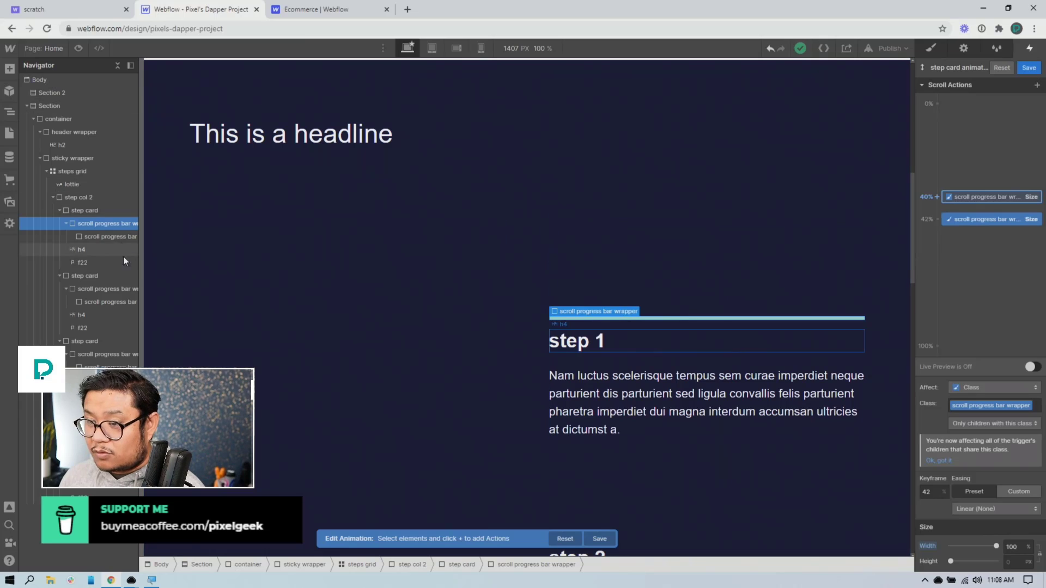
# Add a Size action for the step 1 scroll progress bar at the 42% keyframe with 0% width.
pyautogui.click(114, 236)
pyautogui.click(936, 247)
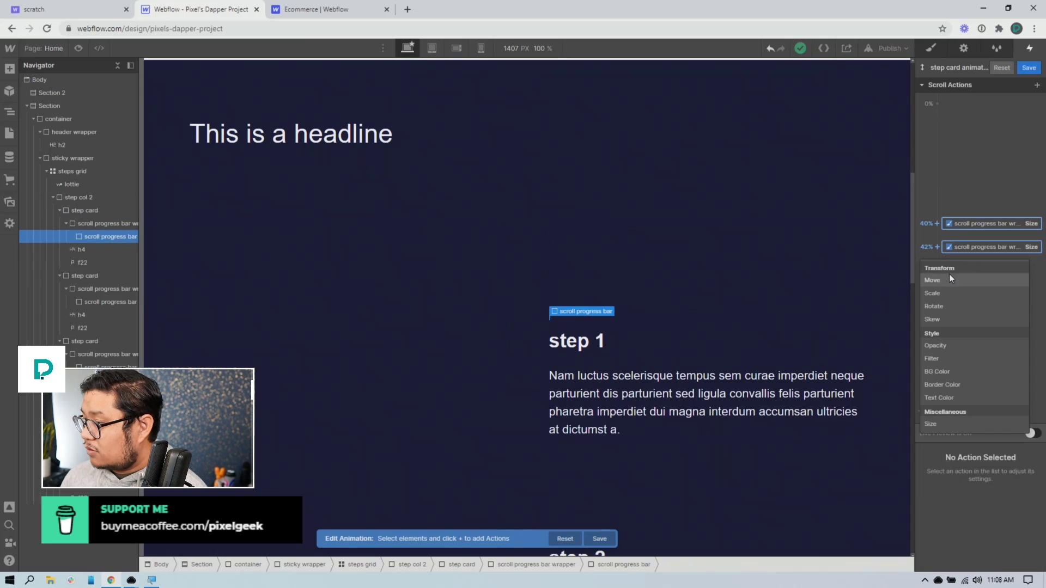
pyautogui.click(942, 423)
pyautogui.click(1010, 546)
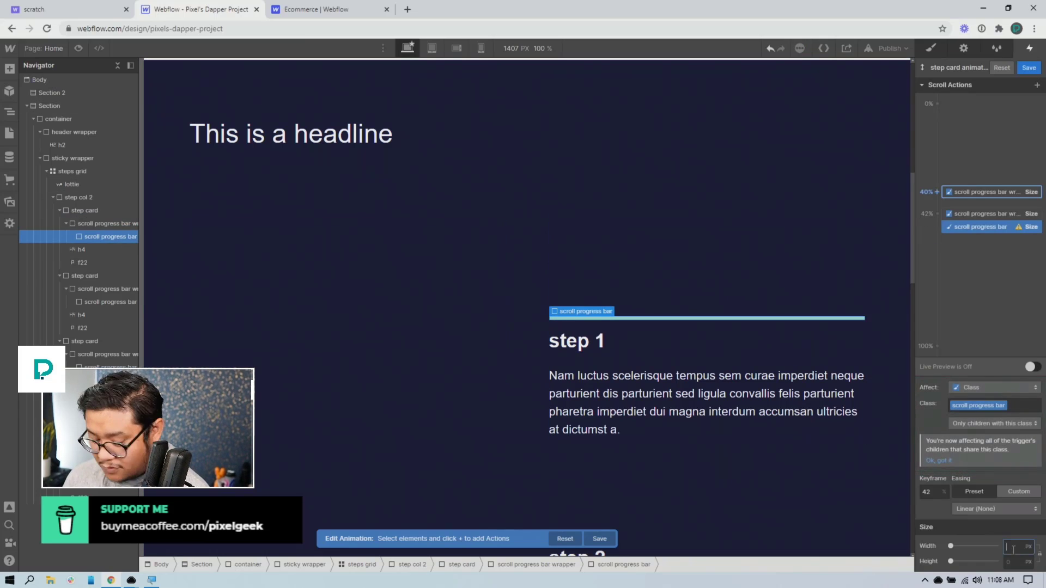
pyautogui.write('0%')
pyautogui.press('Return')
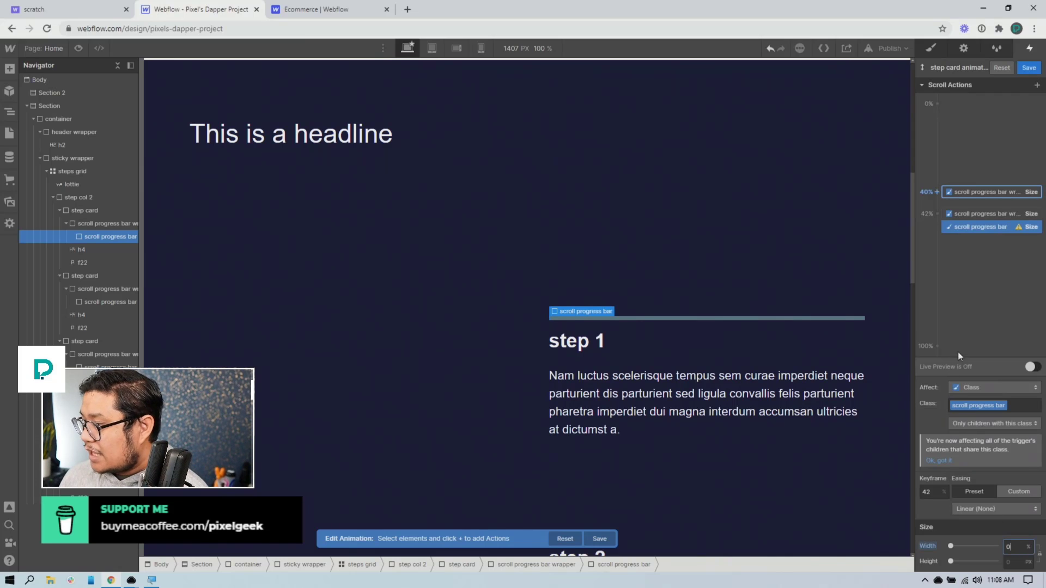
# Duplicate the scroll progress bar's Size action and set the copy to the 73% keyframe with 100% width.
pyautogui.click(1031, 366)
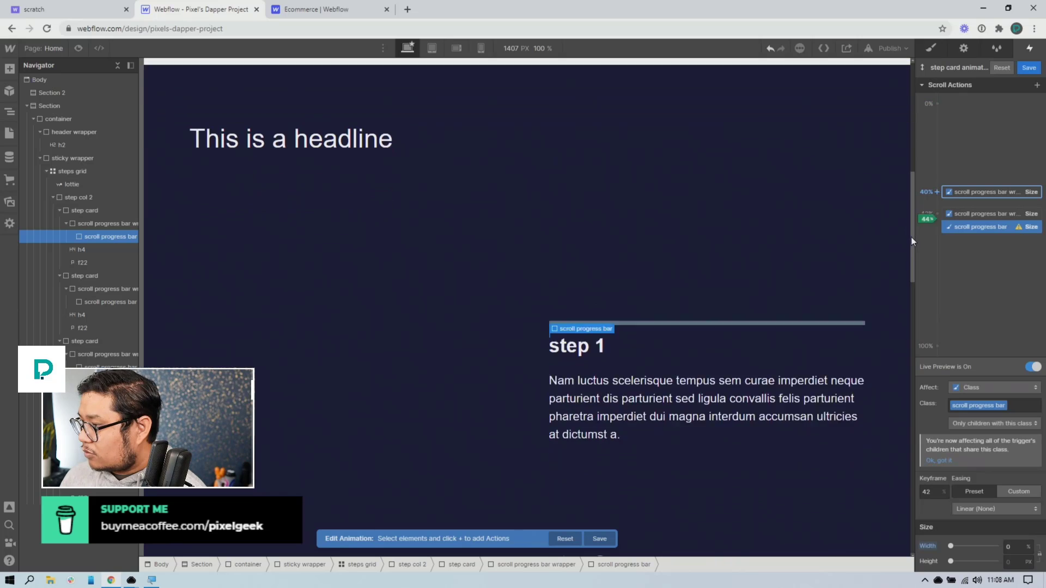
pyautogui.moveTo(911, 238); pyautogui.dragTo(913, 276)
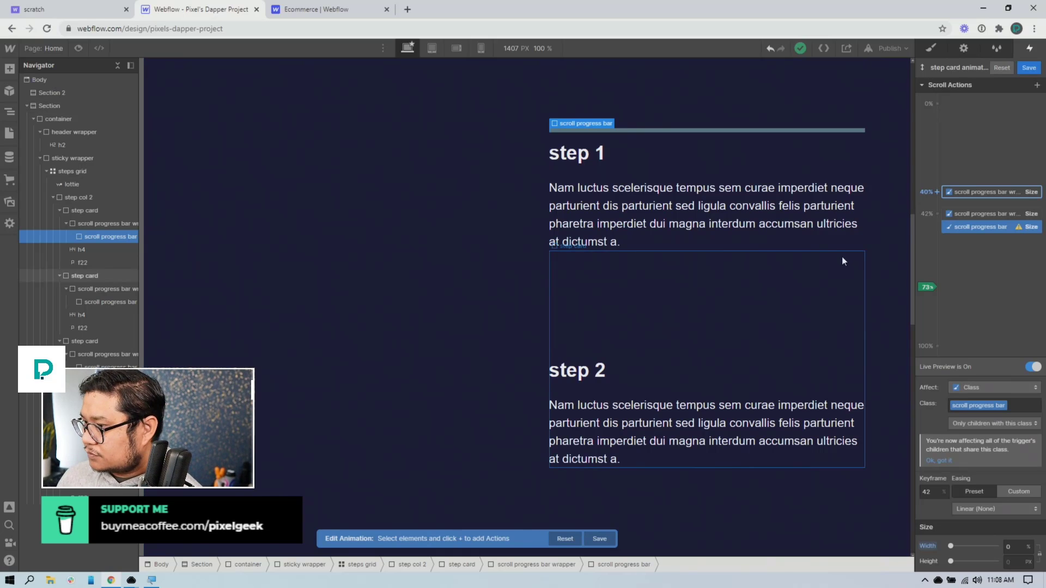
pyautogui.rightClick(982, 231)
pyautogui.click(997, 269)
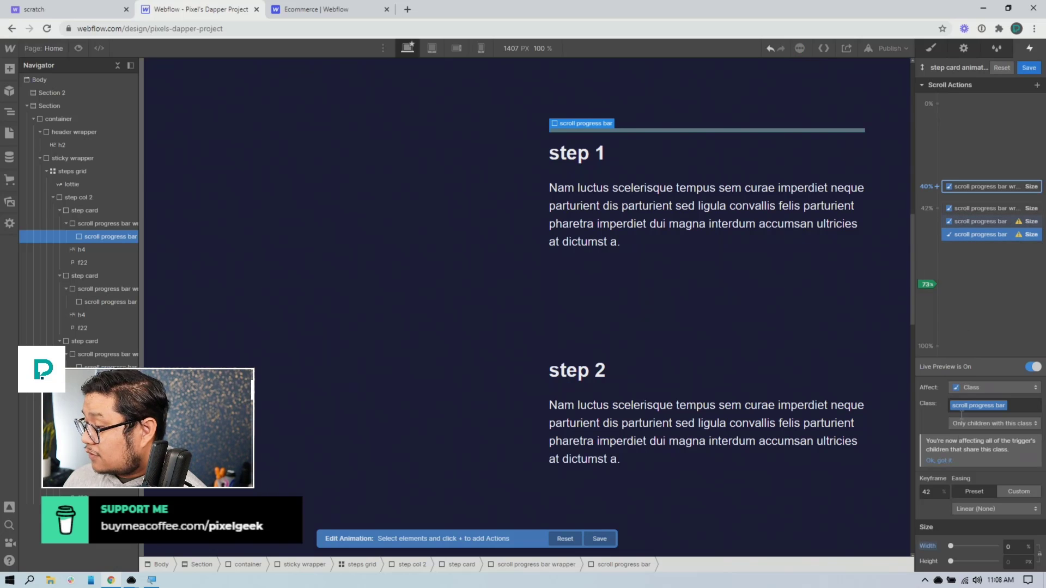
pyautogui.click(938, 487)
pyautogui.write('73')
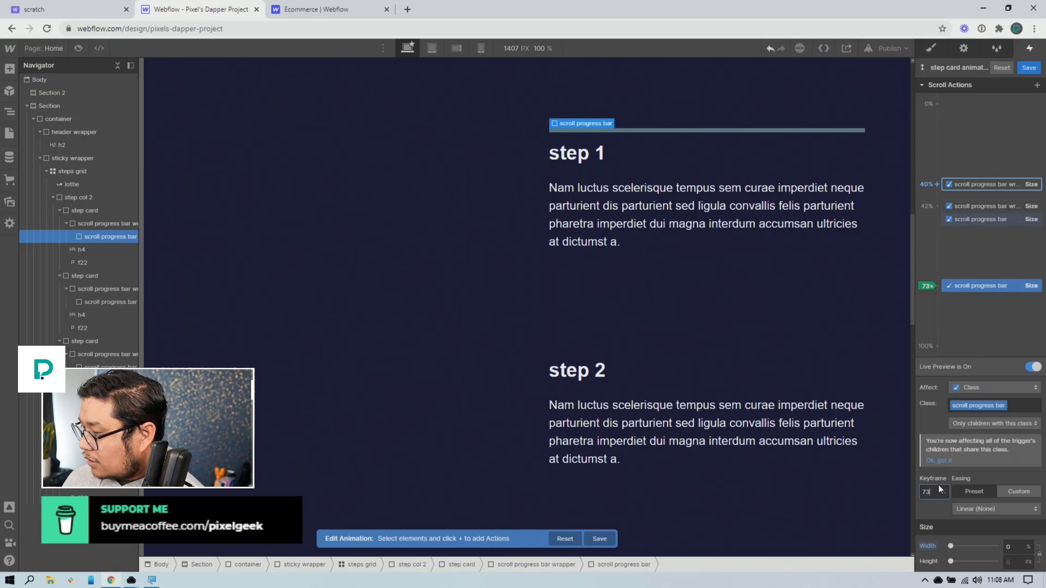
pyautogui.click(1011, 547)
pyautogui.write('100')
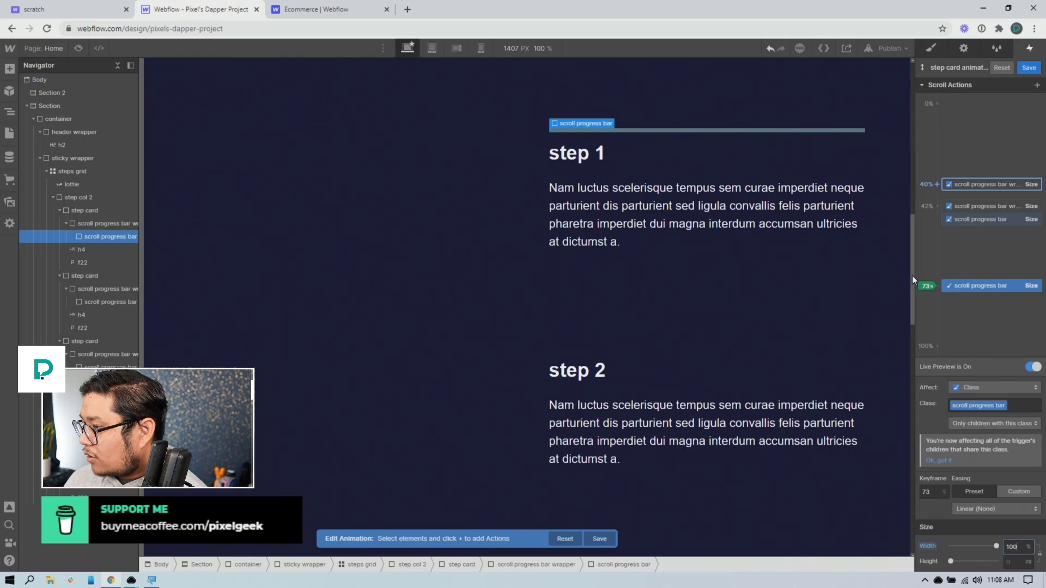
# Check the scroll progress bar's 42% and 73% keyframes with Live Preview while scrolling, and save the step card animation.
pyautogui.moveTo(911, 276)
pyautogui.mouseDown()
pyautogui.moveTo(910, 214)
pyautogui.moveTo(918, 286)
pyautogui.moveTo(914, 240)
pyautogui.mouseUp()
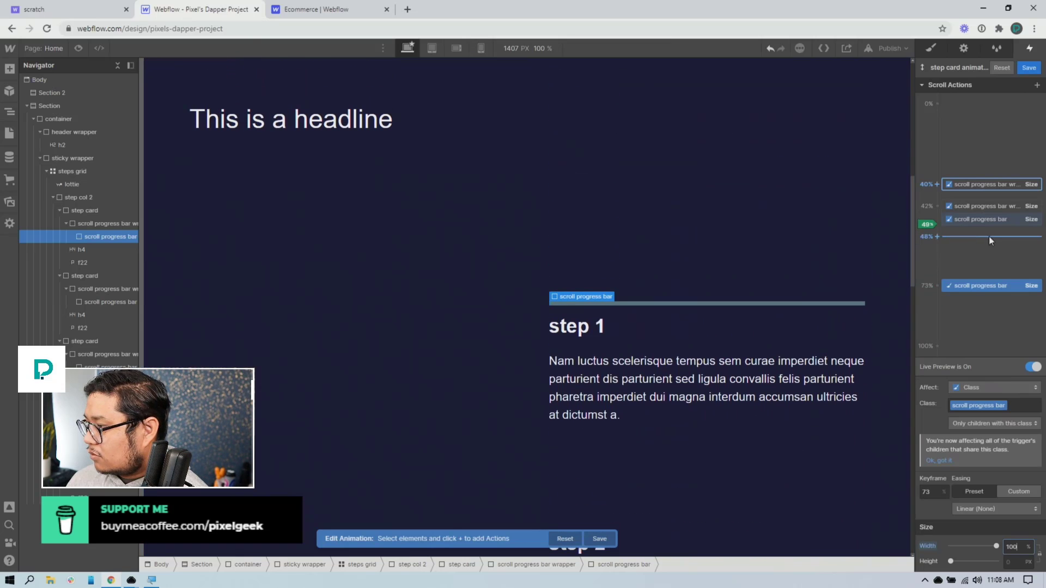
pyautogui.click(982, 221)
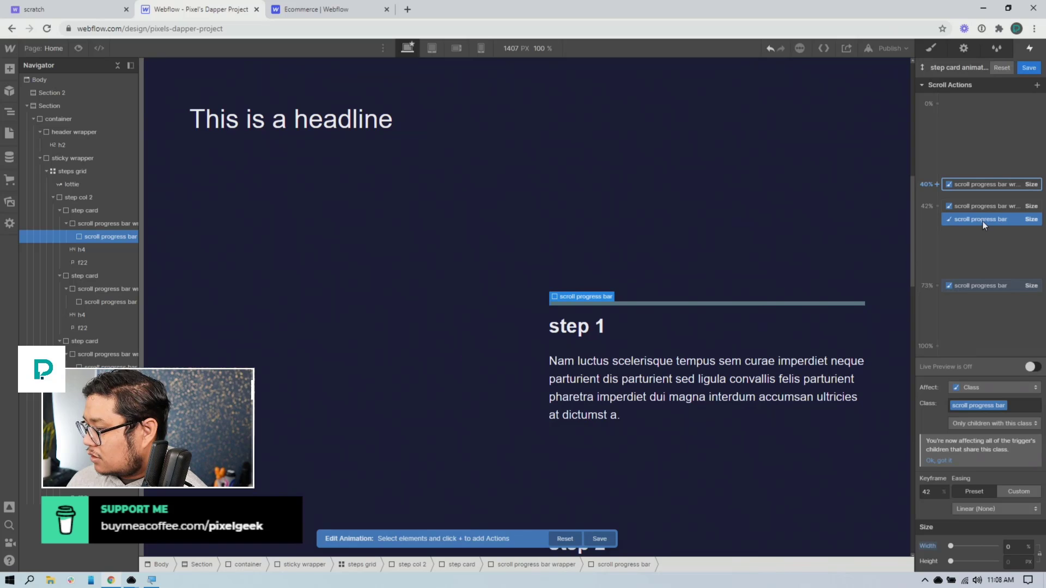
pyautogui.click(992, 289)
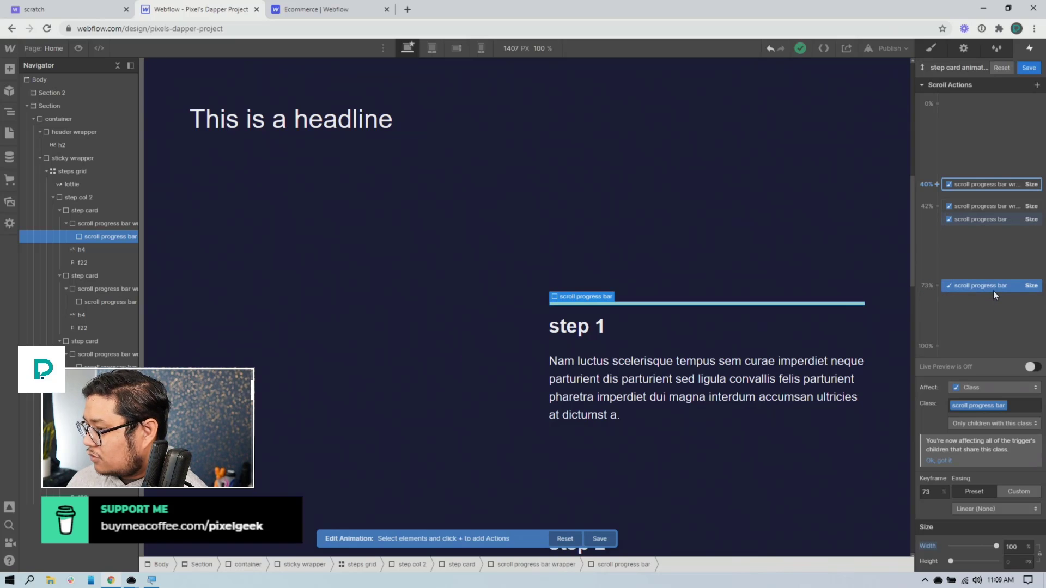
pyautogui.click(975, 219)
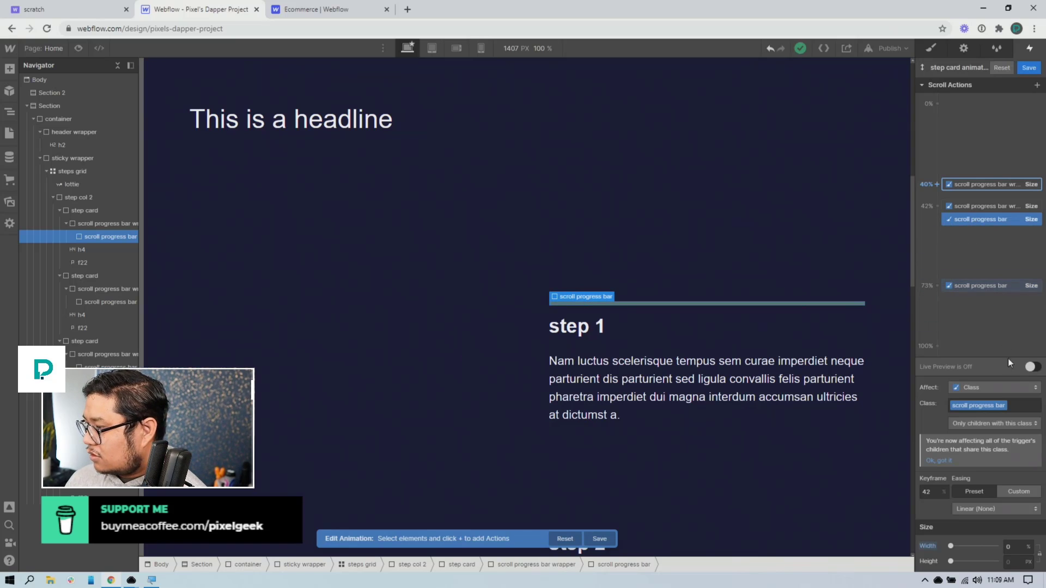
pyautogui.click(1032, 367)
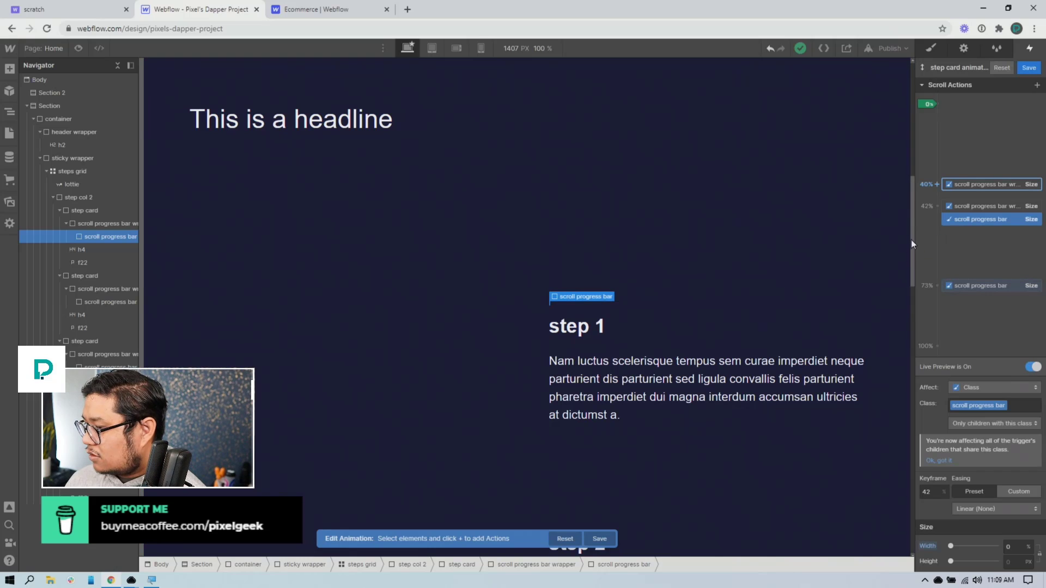
pyautogui.moveTo(910, 240)
pyautogui.mouseDown()
pyautogui.moveTo(914, 269)
pyautogui.moveTo(907, 218)
pyautogui.moveTo(913, 278)
pyautogui.moveTo(911, 205)
pyautogui.moveTo(900, 227)
pyautogui.moveTo(915, 276)
pyautogui.mouseUp()
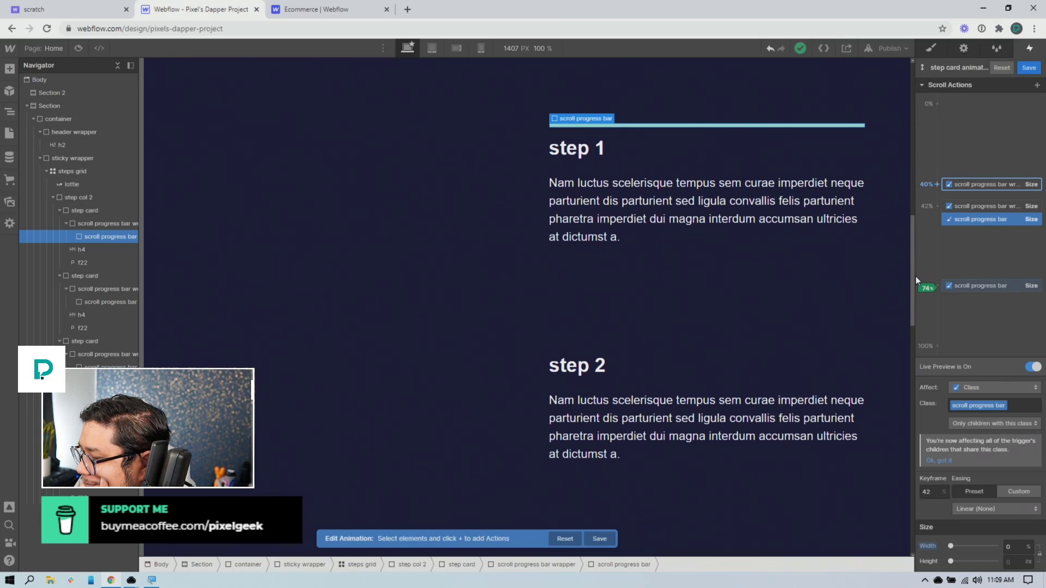
pyautogui.moveTo(915, 276); pyautogui.dragTo(911, 260)
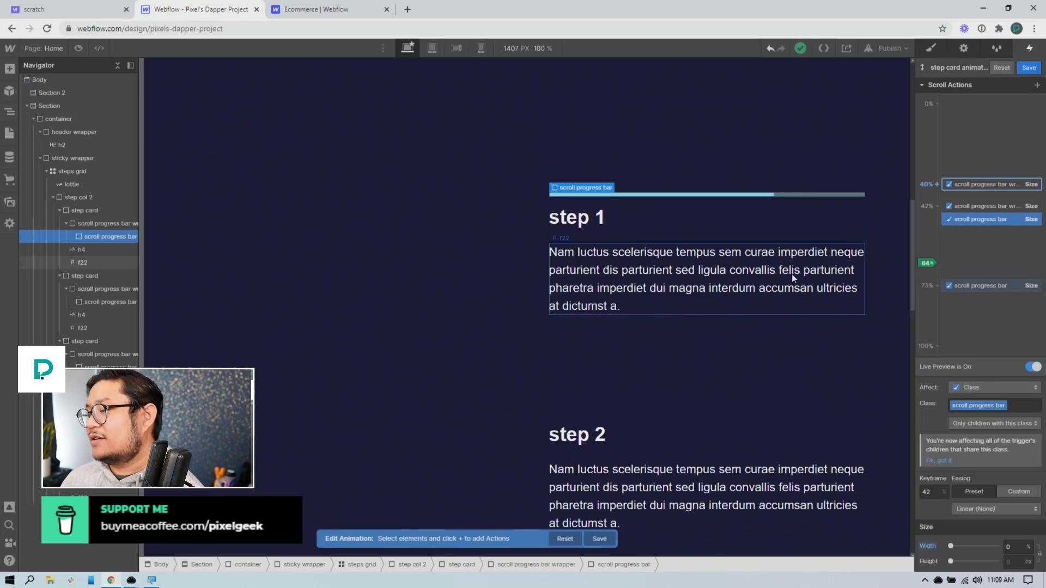
pyautogui.click(1028, 68)
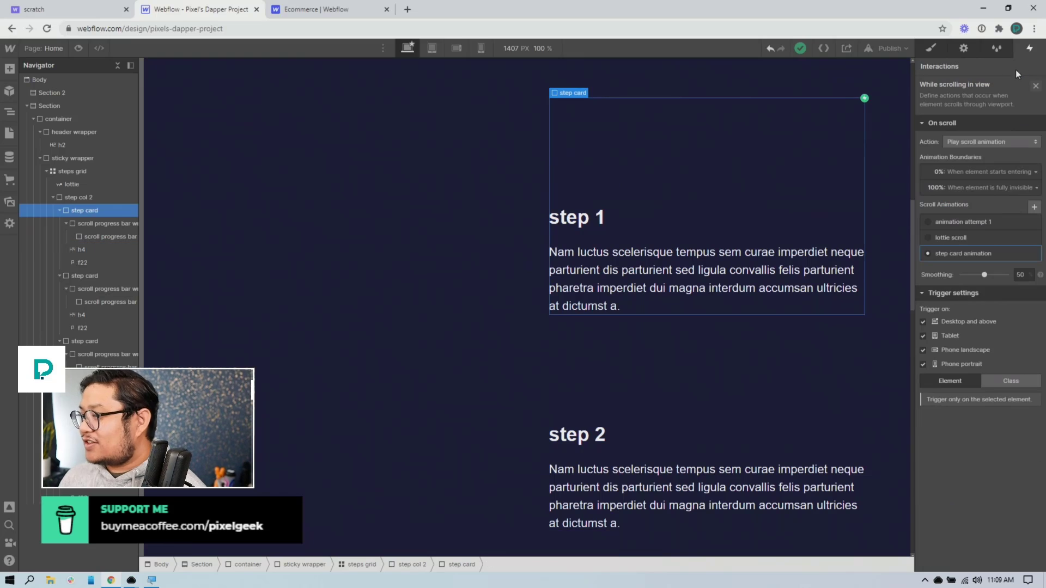
# Set the step card's bottom margin to 600 px and check the spacing between the cards.
pyautogui.click(935, 47)
pyautogui.click(980, 237)
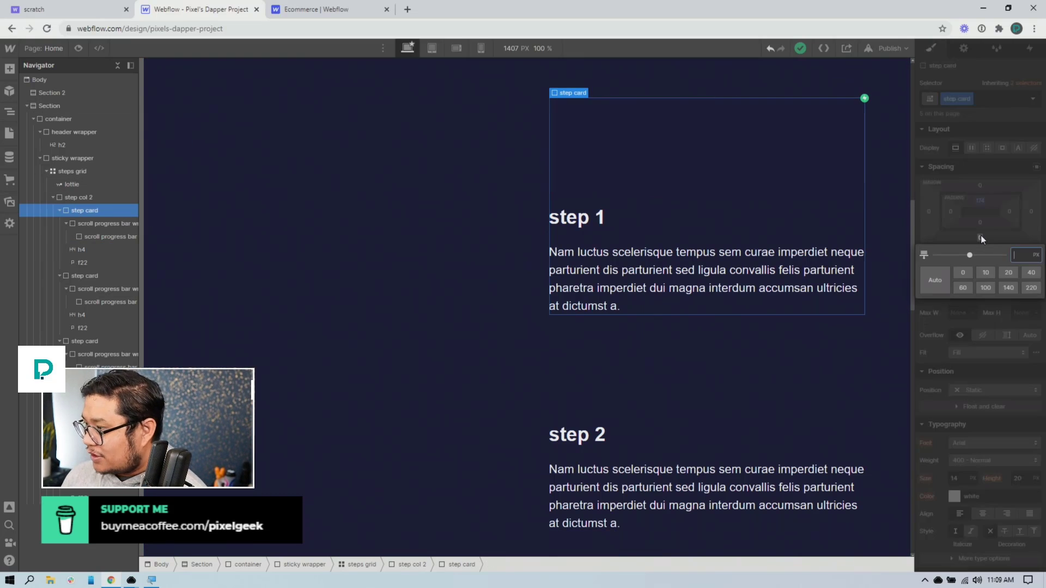
pyautogui.write('60')
pyautogui.press('Return')
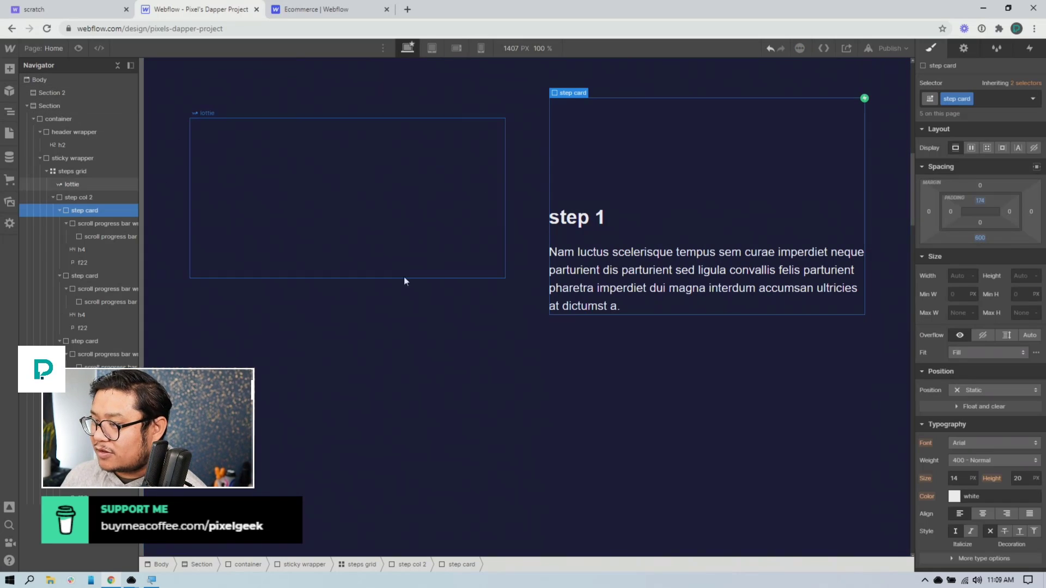
pyautogui.scroll(-6, 414, 289)
pyautogui.scroll(5, 414, 288)
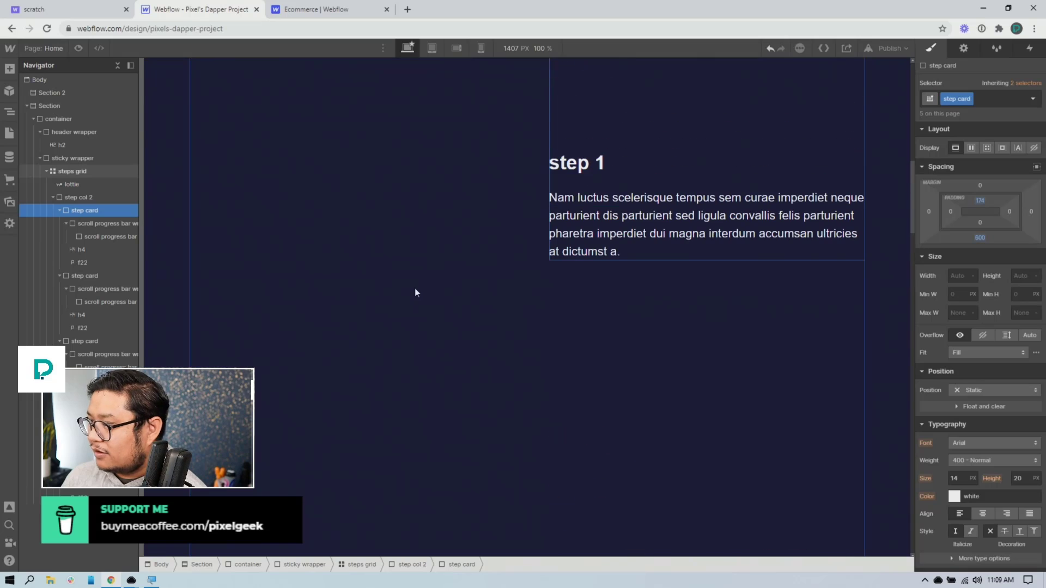
# Reduce the step card's bottom margin to 420 px.
pyautogui.moveTo(980, 237); pyautogui.dragTo(978, 143)
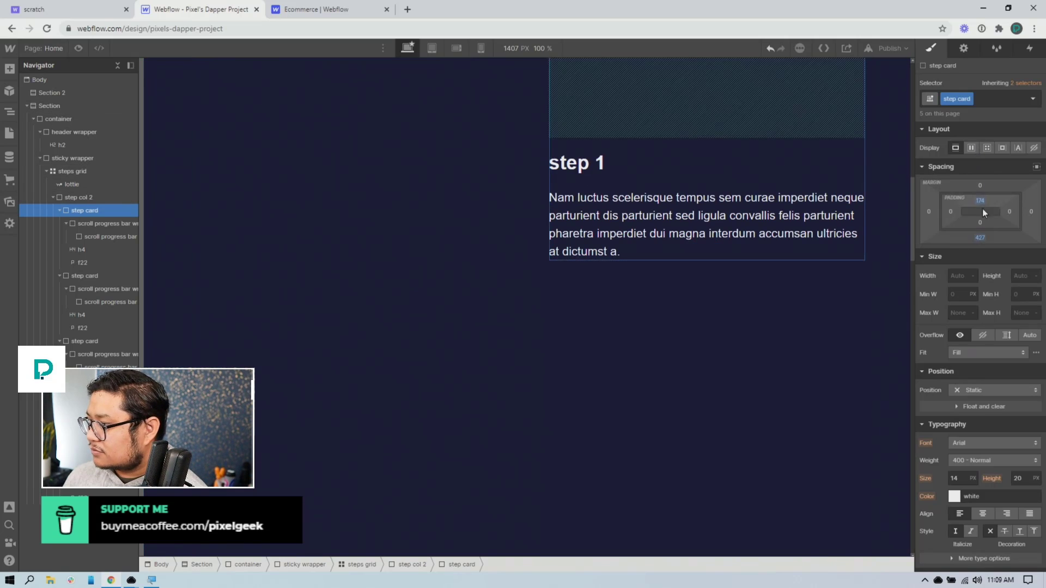
pyautogui.click(979, 237)
pyautogui.press('BackSpace')
pyautogui.write('0')
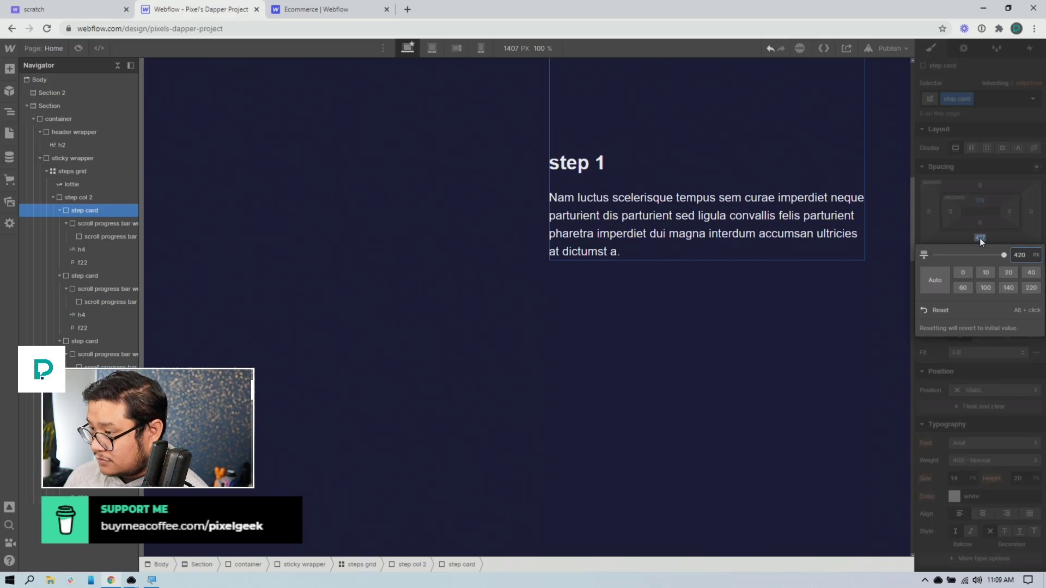
pyautogui.press('Return')
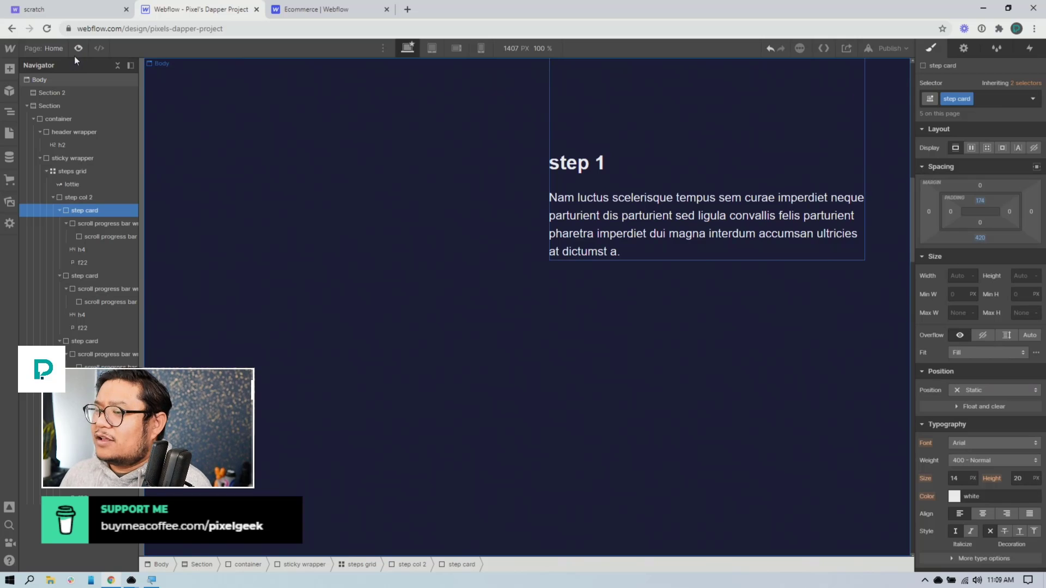
# Open the step card animation and check the step 1 progress bar with Live Preview while scrolling.
pyautogui.click(1029, 48)
pyautogui.click(940, 103)
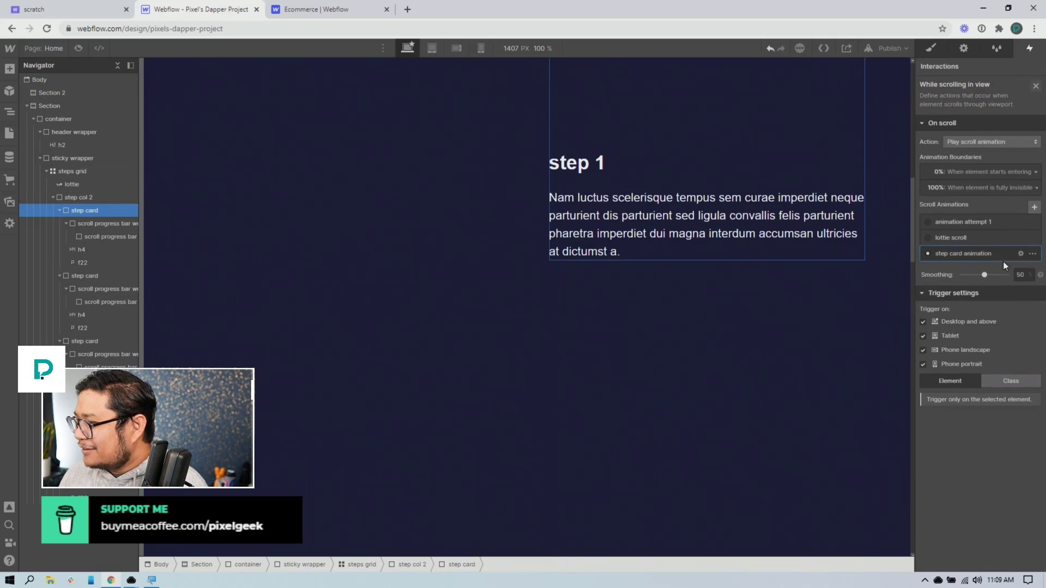
pyautogui.click(972, 253)
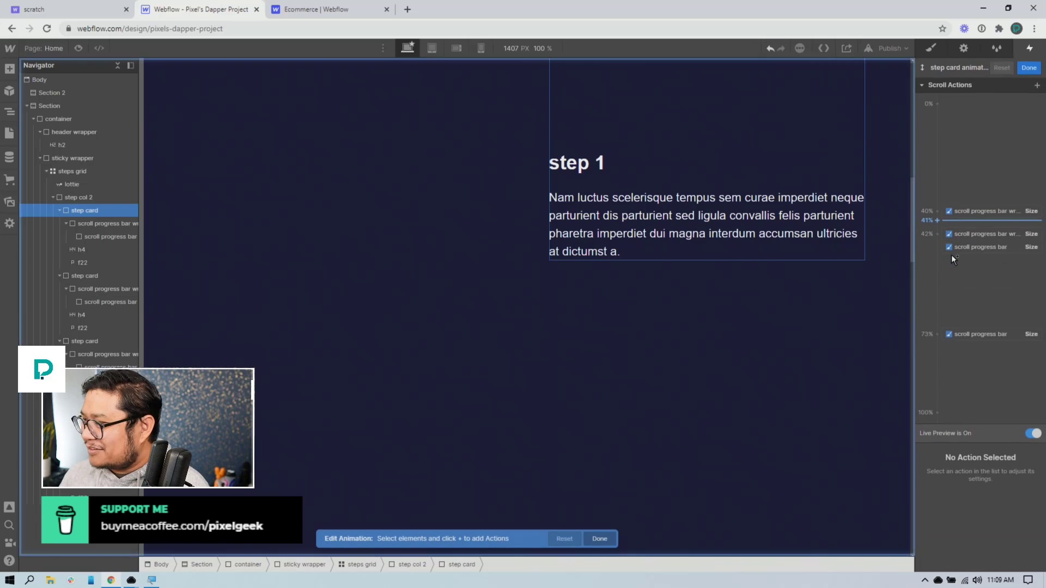
pyautogui.click(1033, 434)
pyautogui.moveTo(911, 240)
pyautogui.mouseDown()
pyautogui.moveTo(910, 196)
pyautogui.moveTo(914, 271)
pyautogui.moveTo(900, 200)
pyautogui.moveTo(902, 299)
pyautogui.moveTo(901, 201)
pyautogui.moveTo(906, 279)
pyautogui.moveTo(906, 235)
pyautogui.mouseUp()
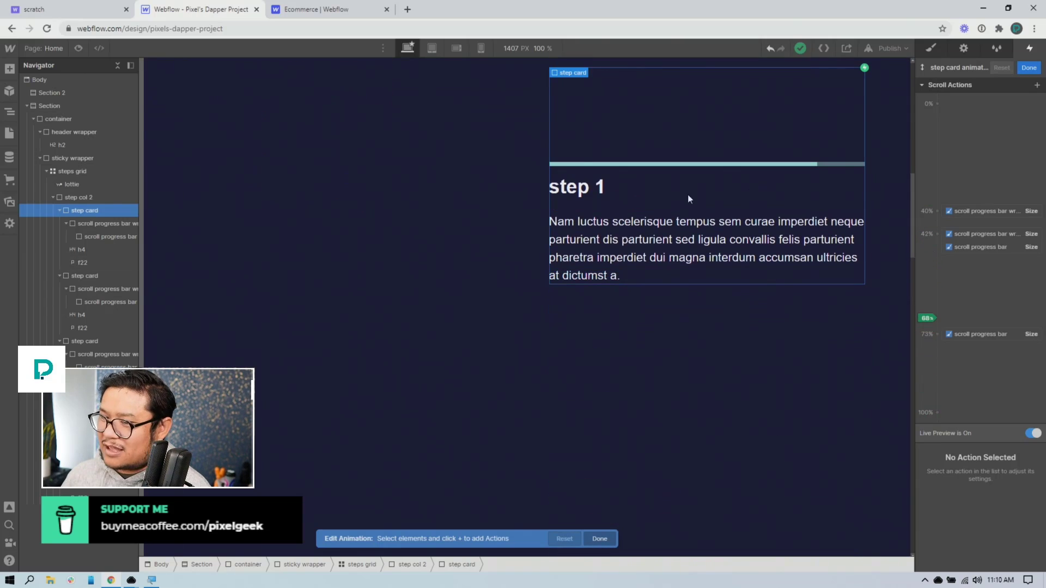
# Set the step card's bottom margin to 300 px.
pyautogui.click(928, 49)
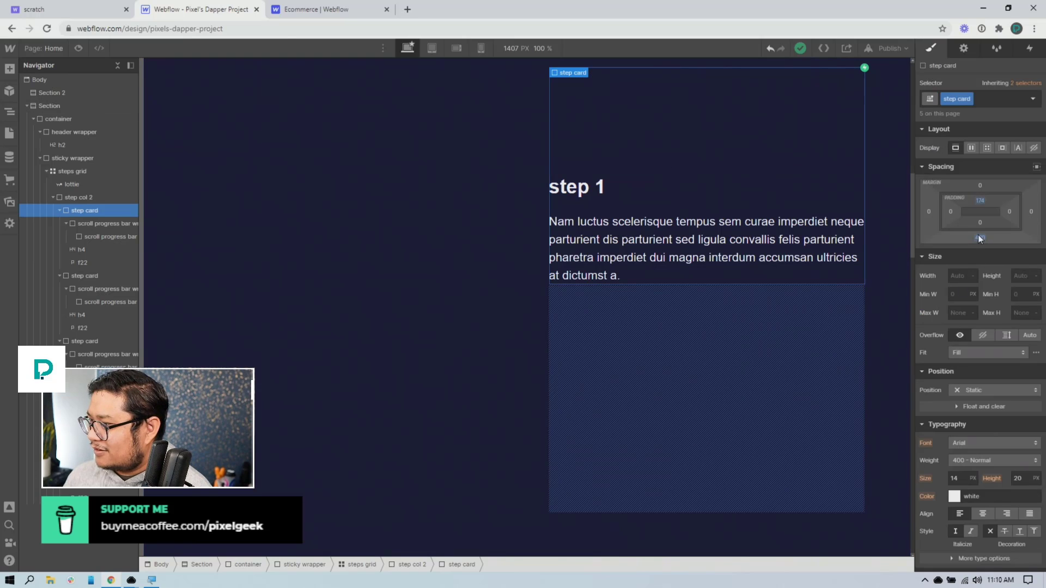
pyautogui.click(978, 237)
pyautogui.write('300')
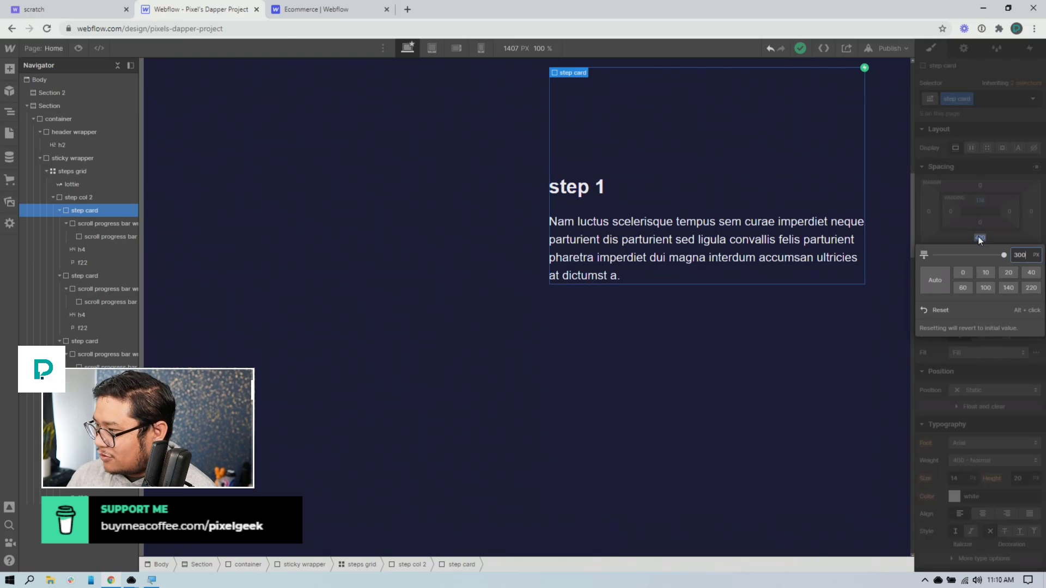
pyautogui.press('Return')
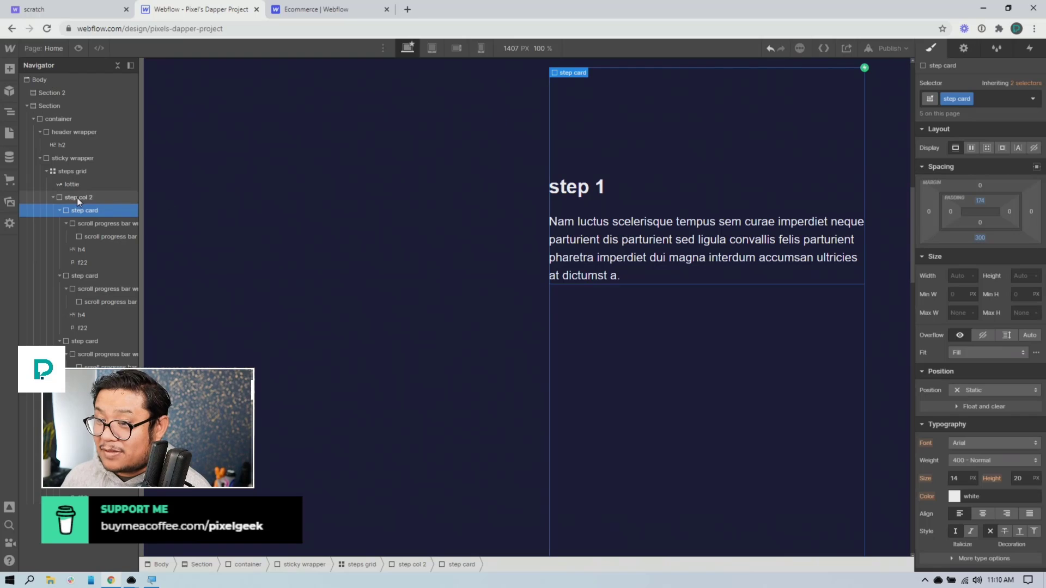
# Preview the step card animation while scrolling and move the scroll progress bar's full-width keyframe to 60%.
pyautogui.click(89, 199)
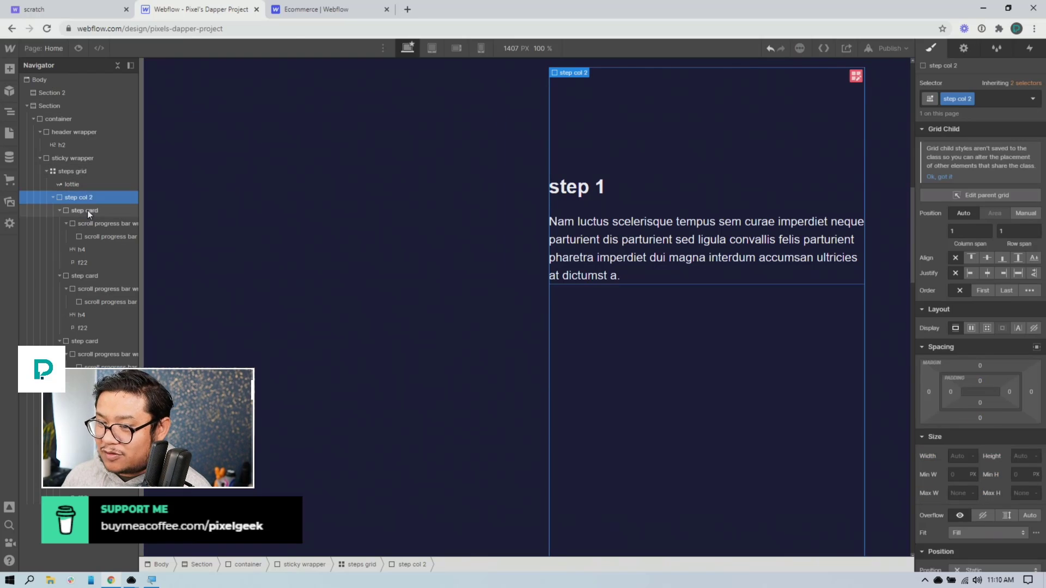
pyautogui.click(88, 210)
pyautogui.click(1030, 48)
pyautogui.click(952, 106)
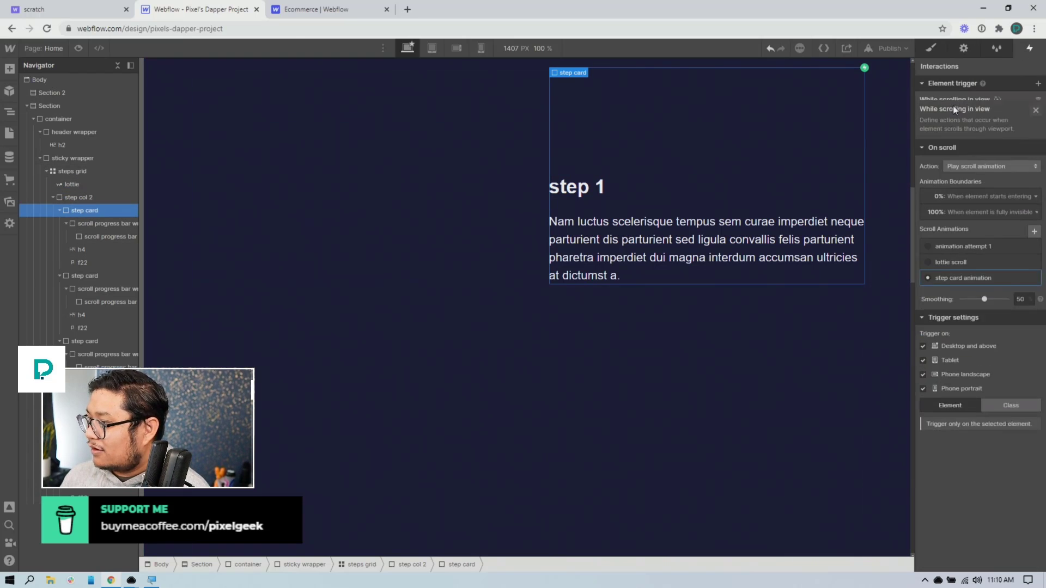
pyautogui.click(956, 254)
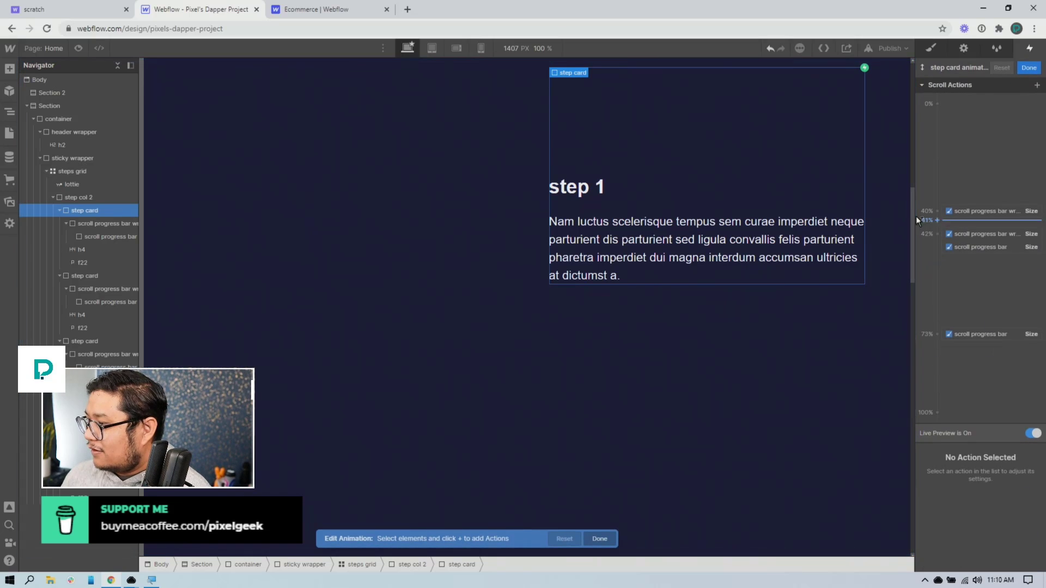
pyautogui.moveTo(911, 210)
pyautogui.mouseDown()
pyautogui.moveTo(913, 234)
pyautogui.moveTo(909, 171)
pyautogui.moveTo(902, 224)
pyautogui.moveTo(898, 164)
pyautogui.moveTo(898, 200)
pyautogui.mouseUp()
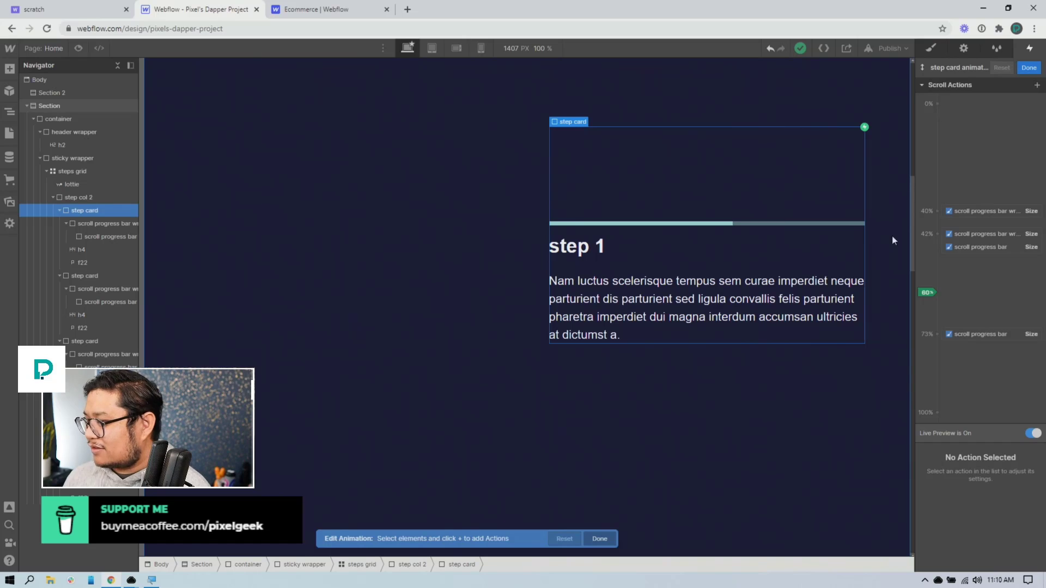
pyautogui.moveTo(965, 332)
pyautogui.mouseDown()
pyautogui.moveTo(965, 257)
pyautogui.moveTo(910, 208)
pyautogui.moveTo(910, 257)
pyautogui.mouseUp()
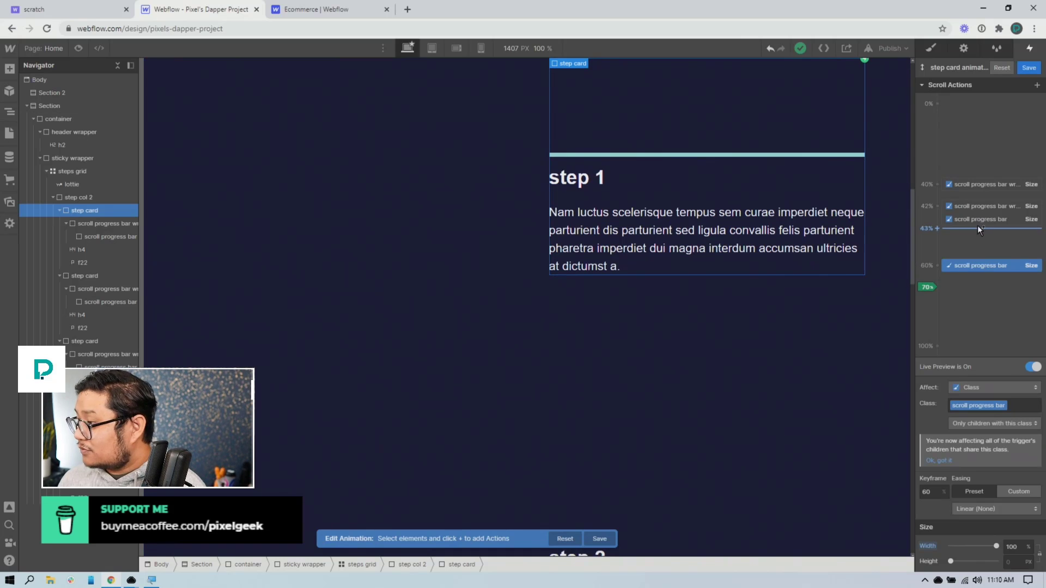
# Duplicate the progress bar wrapper's 42% Size action and set the copy to the 70% keyframe with 0% width.
pyautogui.click(981, 209)
pyautogui.rightClick(981, 209)
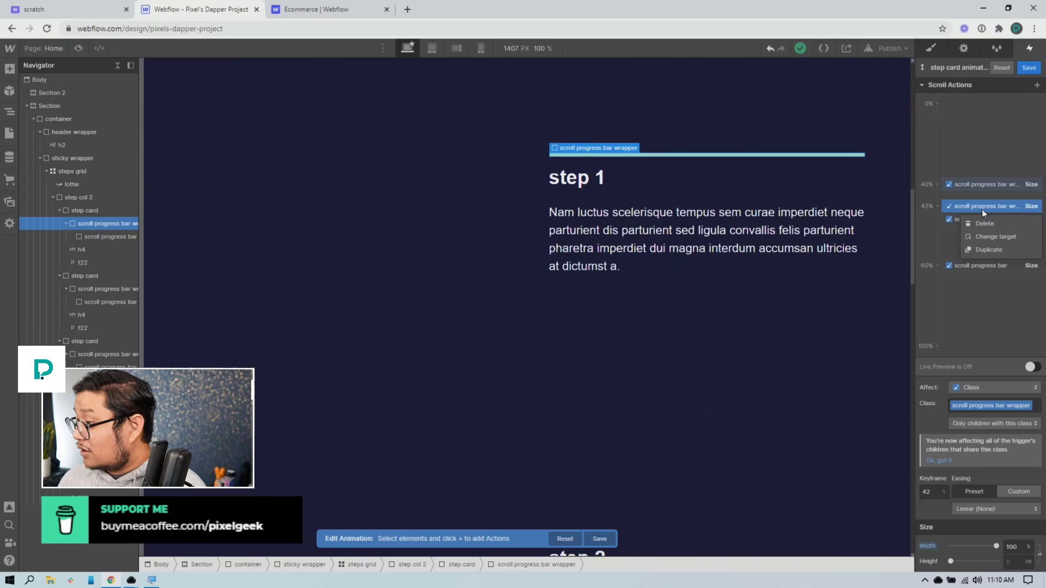
pyautogui.click(993, 247)
pyautogui.moveTo(966, 228); pyautogui.dragTo(959, 294)
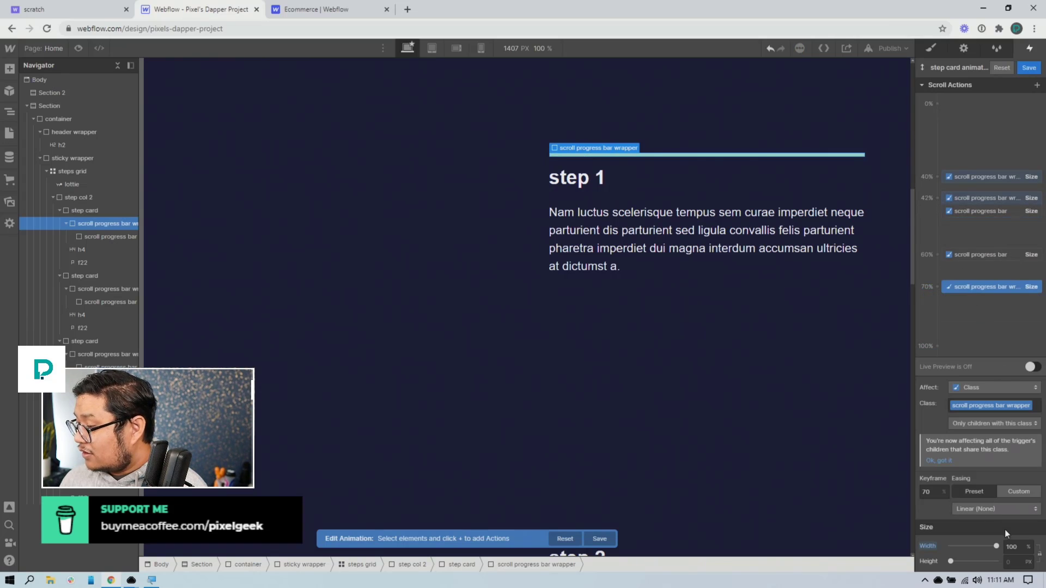
pyautogui.click(1012, 547)
pyautogui.write('0')
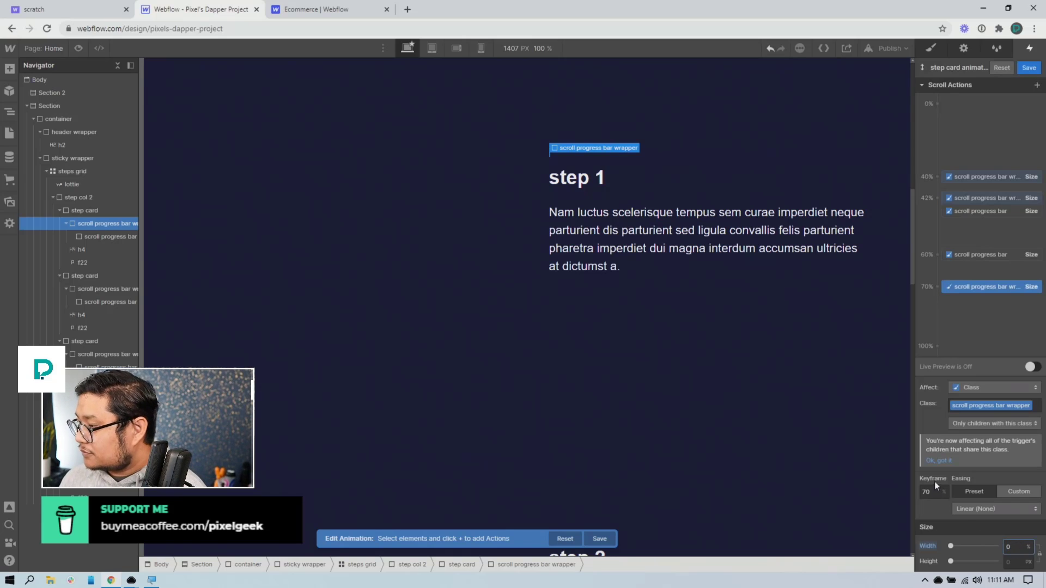
# Duplicate the progress bar wrapper's 42% Size action again and move the copy to the 60% keyframe.
pyautogui.rightClick(975, 197)
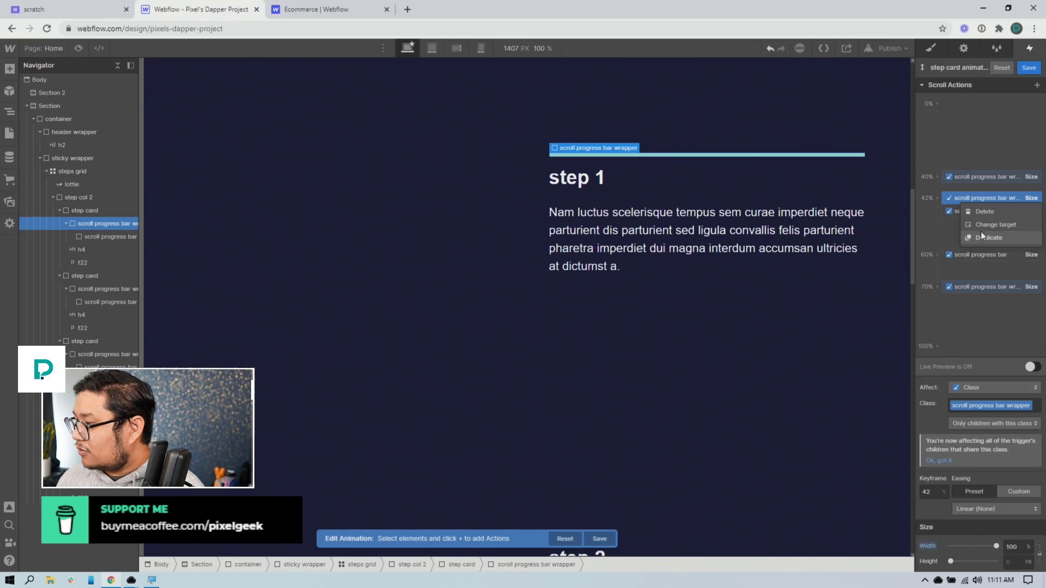
pyautogui.click(981, 235)
pyautogui.moveTo(954, 219); pyautogui.dragTo(960, 259)
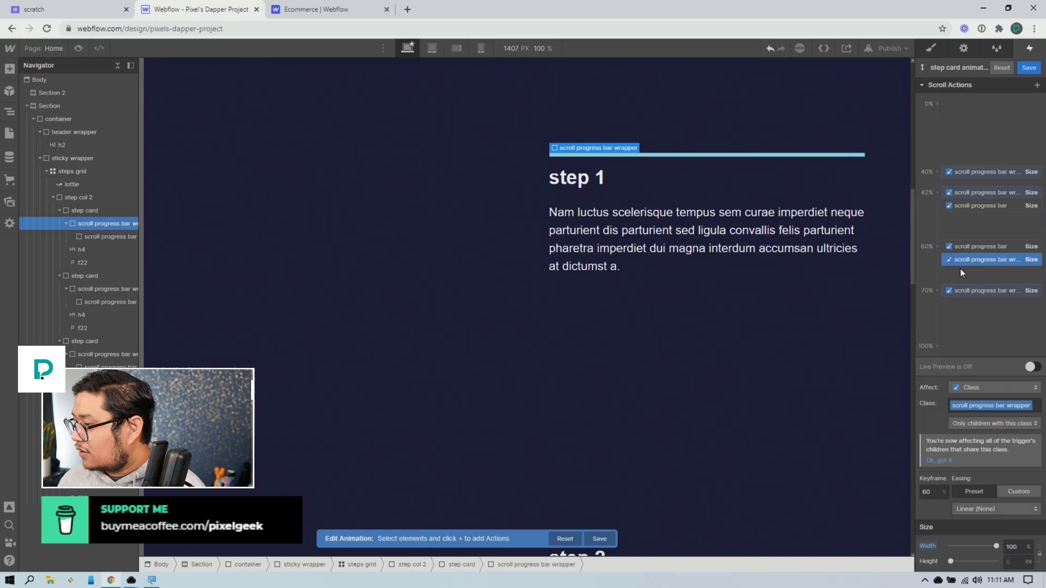
# Check the wrapper's shrinking between the 60% and 70% keyframes with Live Preview while scrolling, and turn Live Preview off.
pyautogui.click(977, 291)
pyautogui.click(1031, 367)
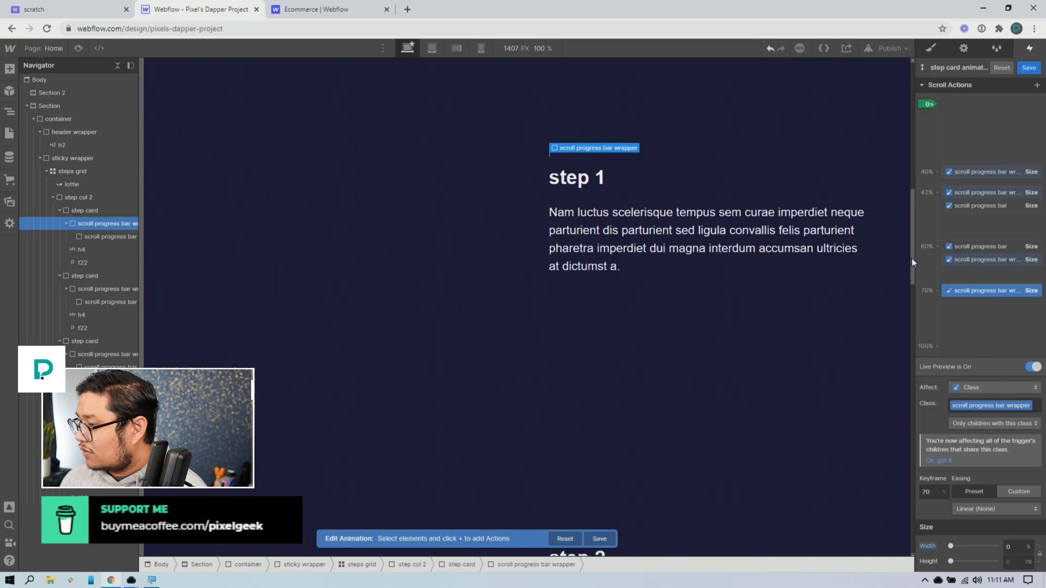
pyautogui.moveTo(910, 258)
pyautogui.mouseDown()
pyautogui.moveTo(910, 214)
pyautogui.moveTo(921, 279)
pyautogui.moveTo(917, 234)
pyautogui.moveTo(915, 245)
pyautogui.mouseUp()
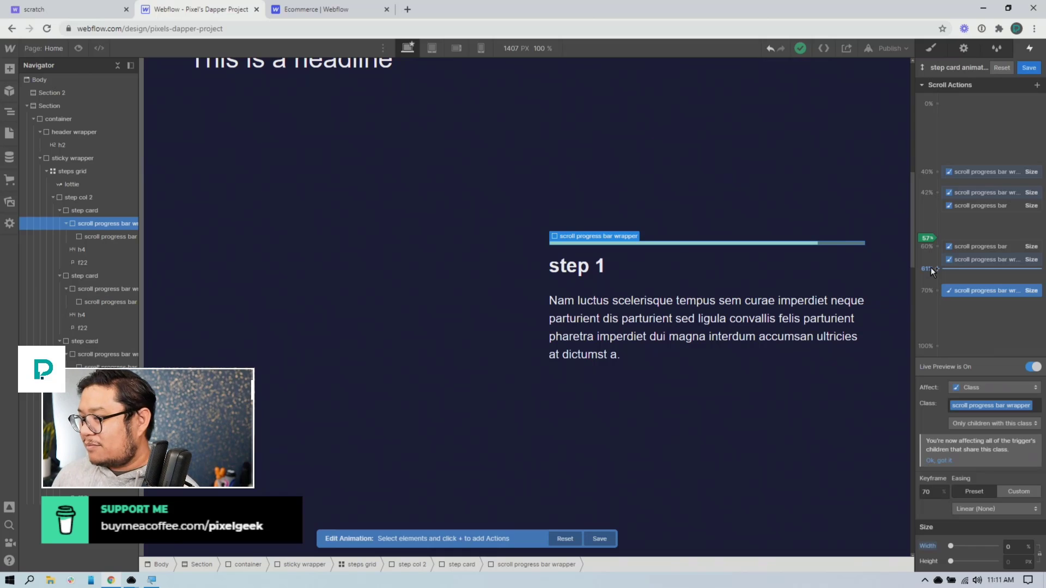
pyautogui.click(978, 290)
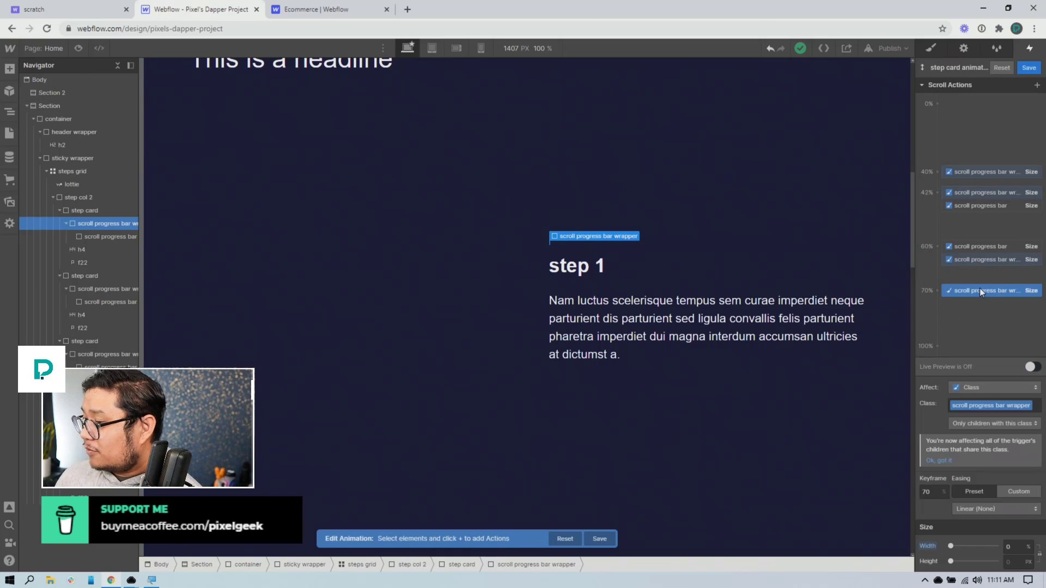
pyautogui.click(1031, 367)
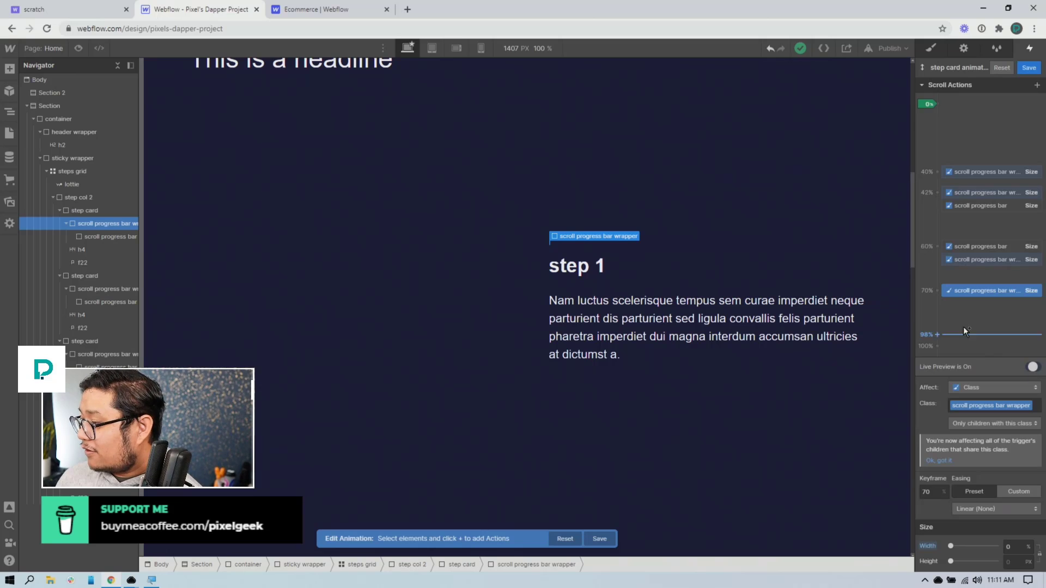
pyautogui.click(1031, 366)
# Add a Size action for the step 1 paragraph at the 40% keyframe with a height of 0 px.
pyautogui.click(651, 321)
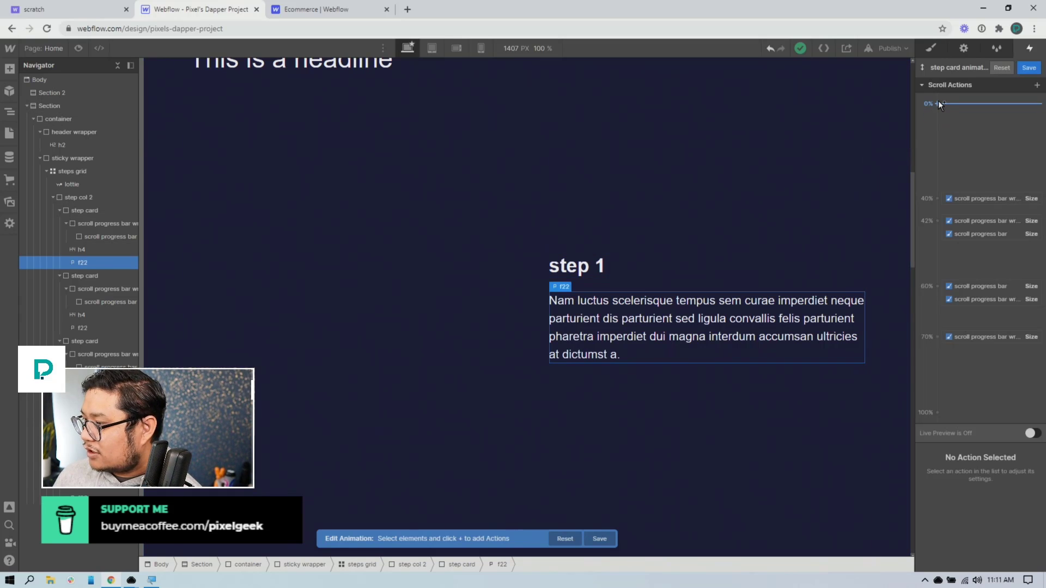
pyautogui.click(936, 198)
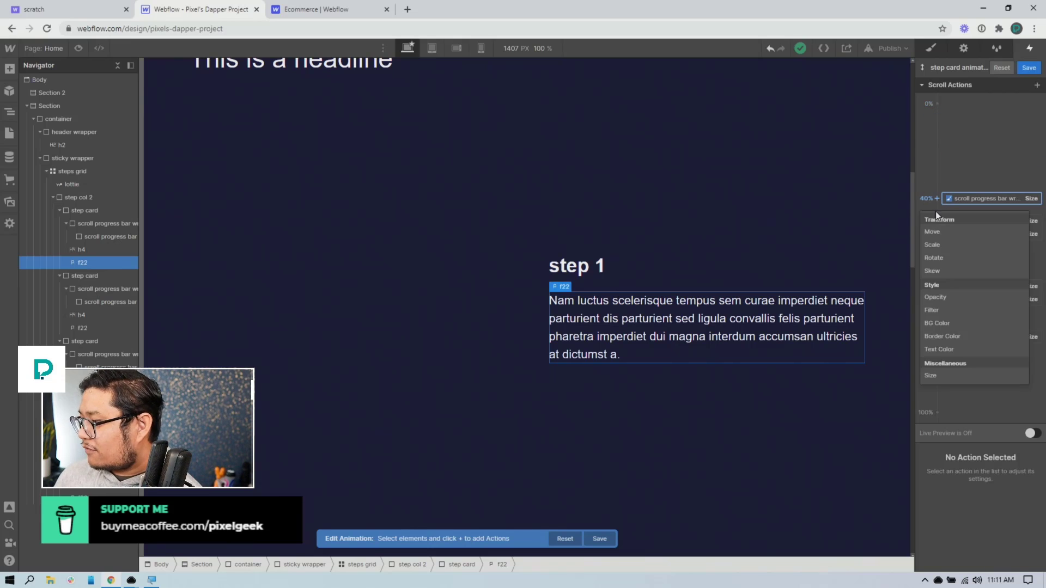
pyautogui.click(936, 376)
pyautogui.click(1013, 562)
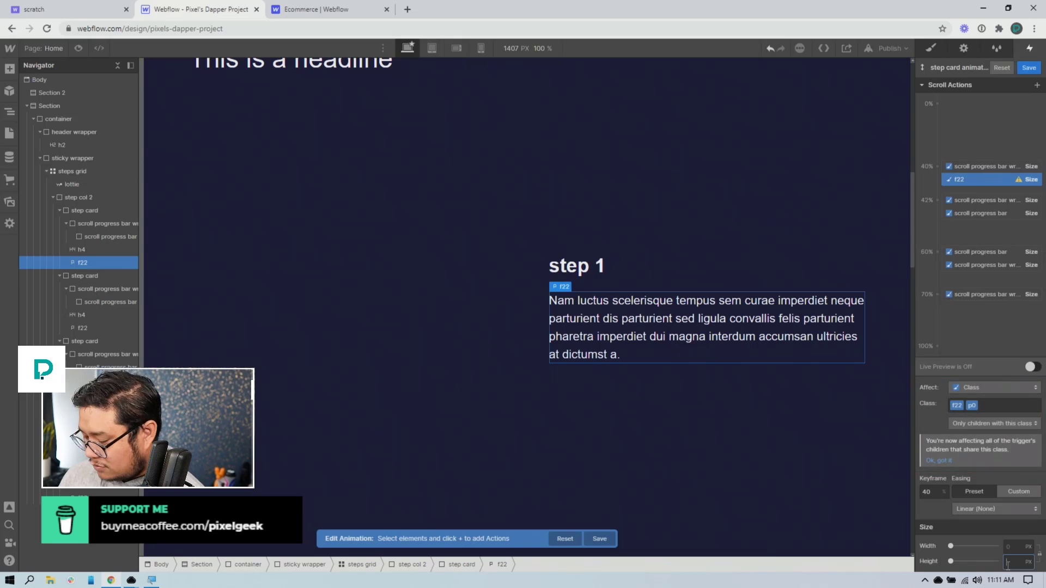
pyautogui.write('0')
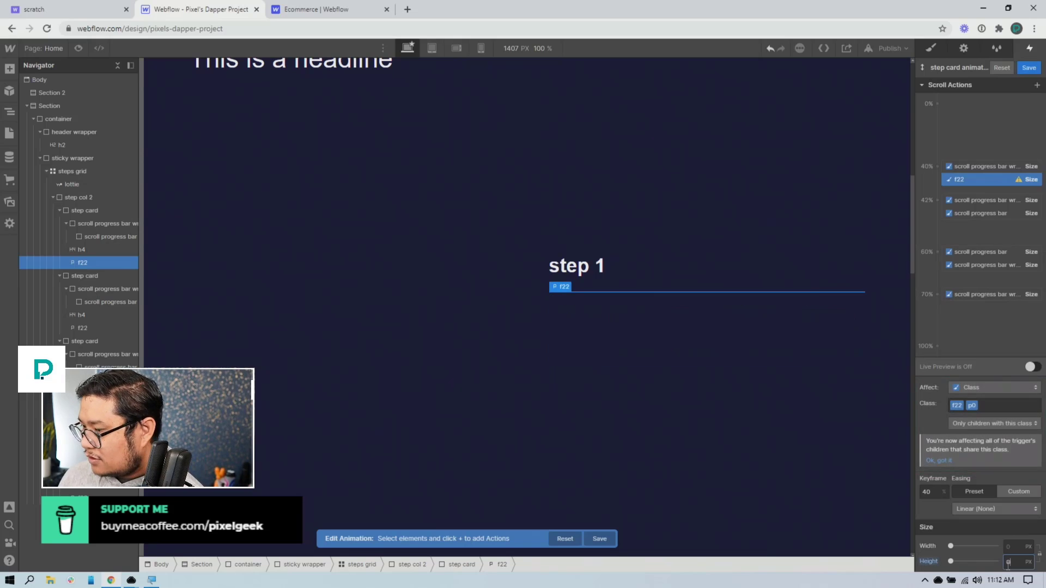
# Add a Size action for the paragraph at the 42% keyframe with Auto height and check it with Live Preview while scrolling.
pyautogui.click(936, 201)
pyautogui.click(933, 376)
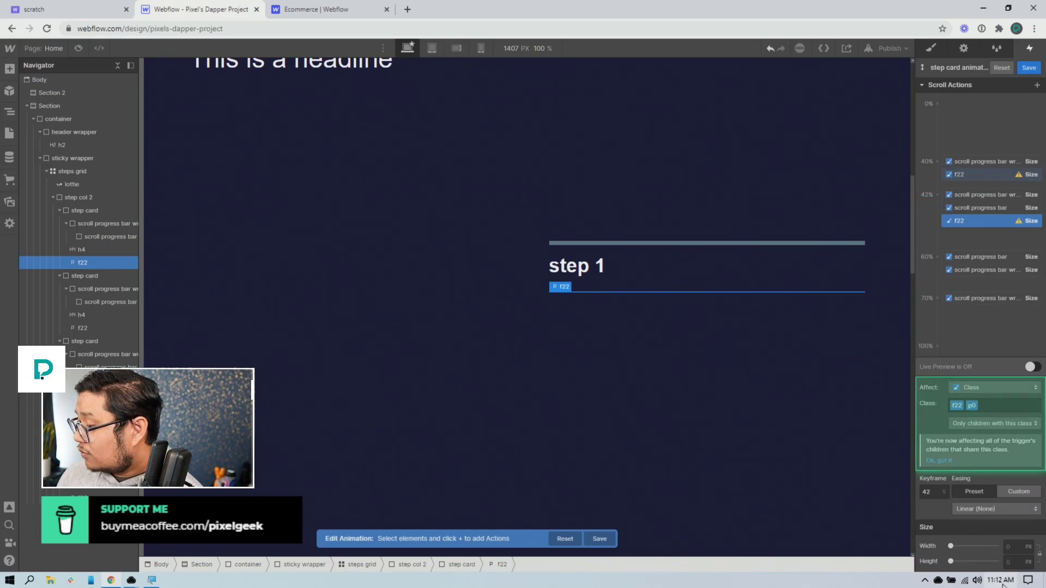
pyautogui.click(1013, 562)
pyautogui.write('auto')
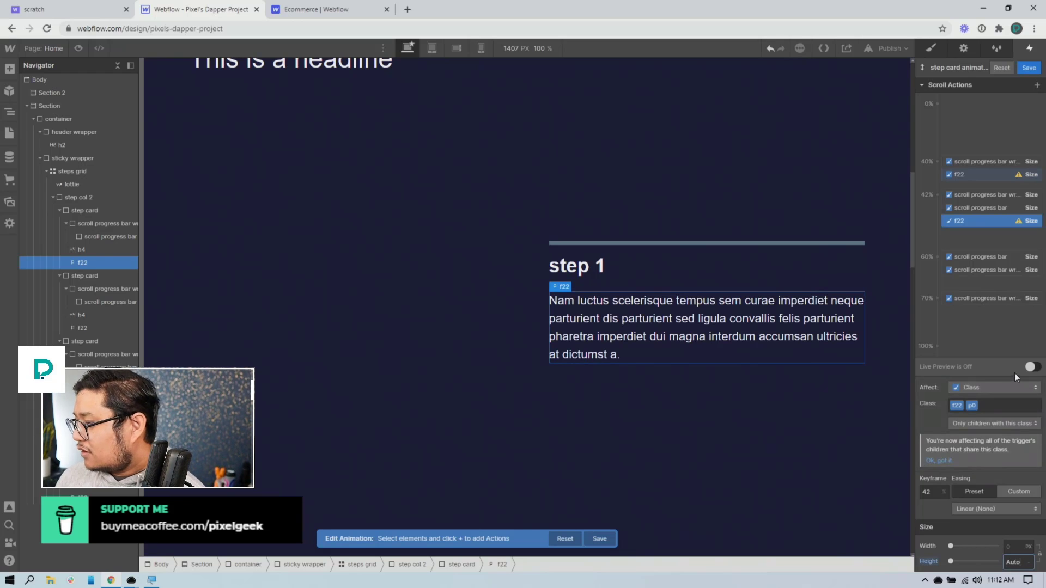
pyautogui.click(1029, 367)
pyautogui.moveTo(909, 254)
pyautogui.mouseDown()
pyautogui.moveTo(913, 267)
pyautogui.moveTo(914, 221)
pyautogui.moveTo(916, 254)
pyautogui.mouseUp()
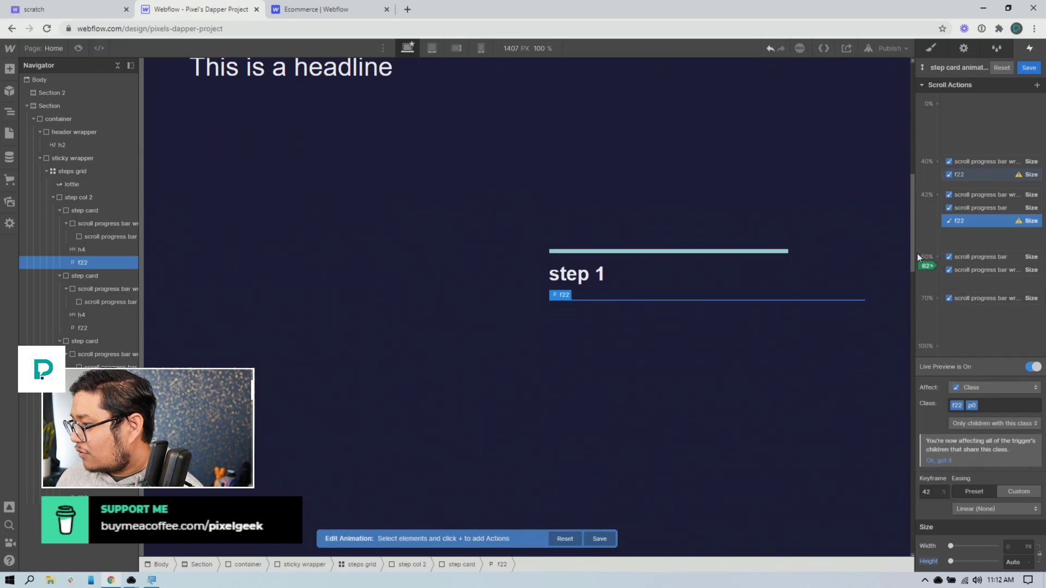
# Set the paragraph's height at the 42% keyframe to 200 px and check the reveal with Live Preview while scrolling.
pyautogui.click(1013, 562)
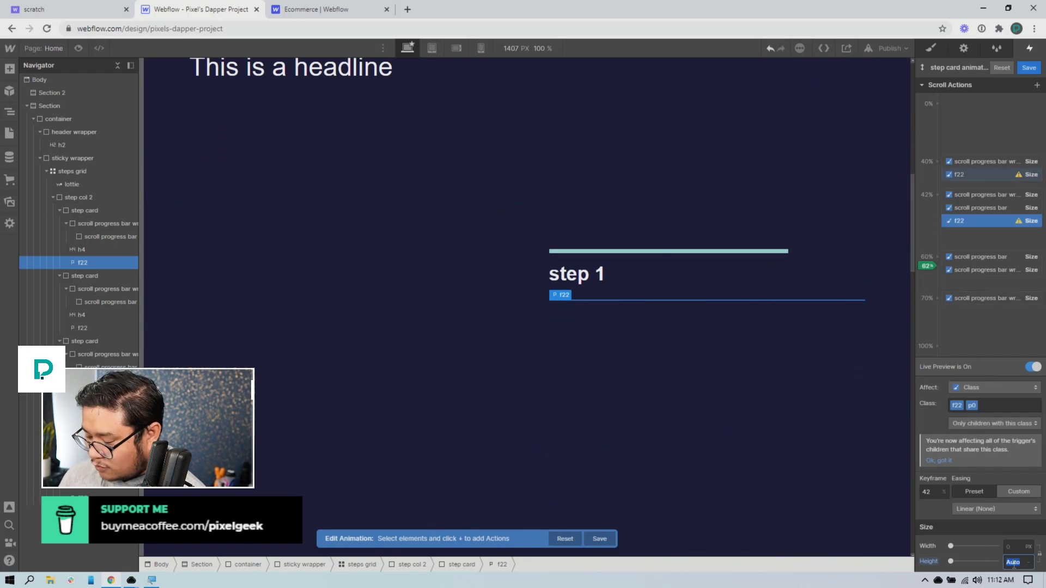
pyautogui.write('200')
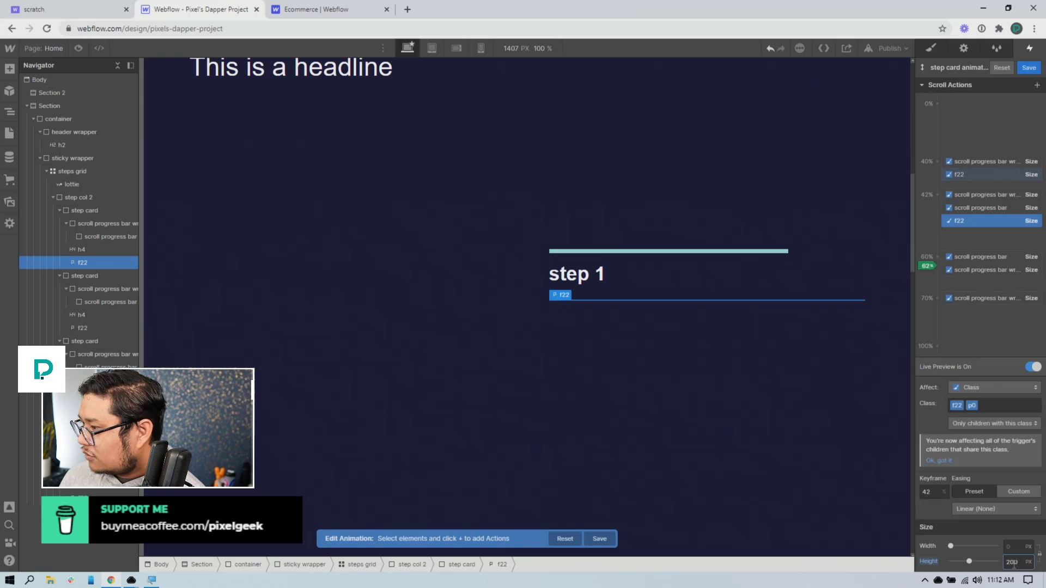
pyautogui.click(1032, 367)
pyautogui.click(1032, 366)
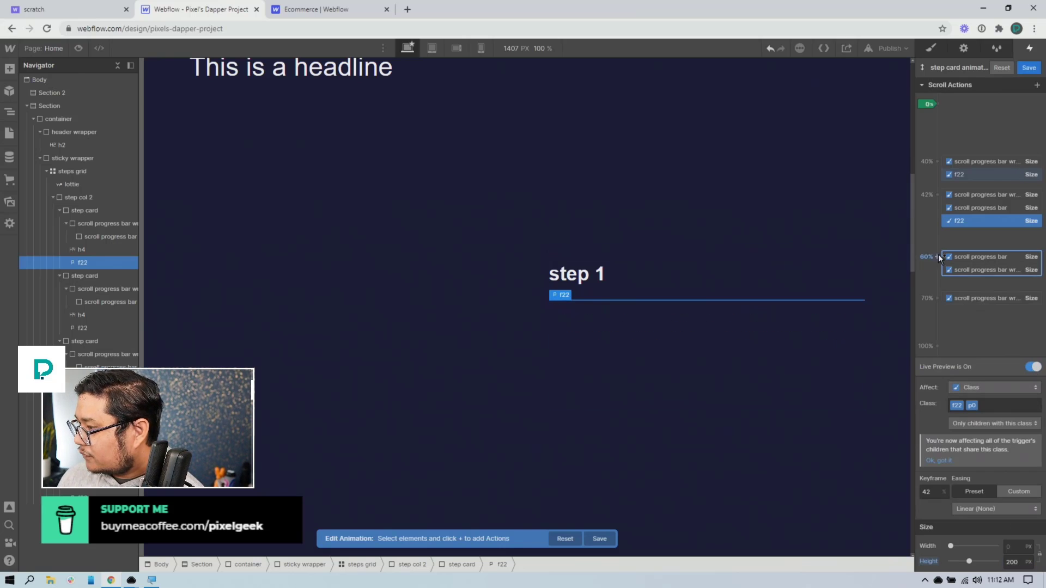
pyautogui.scroll(-3, 912, 242)
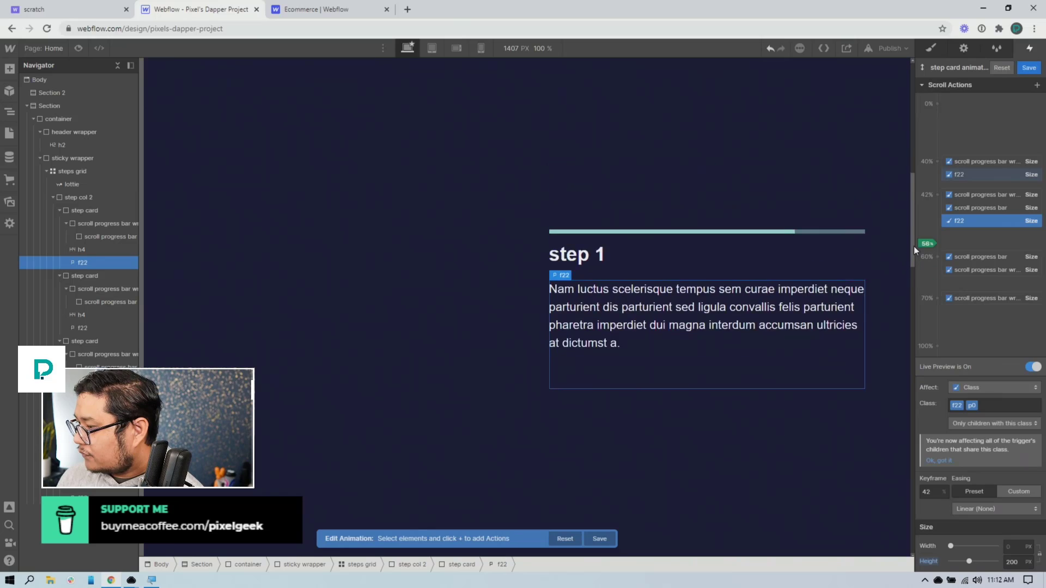
pyautogui.moveTo(913, 246)
pyautogui.mouseDown()
pyautogui.moveTo(917, 208)
pyautogui.moveTo(917, 300)
pyautogui.mouseUp()
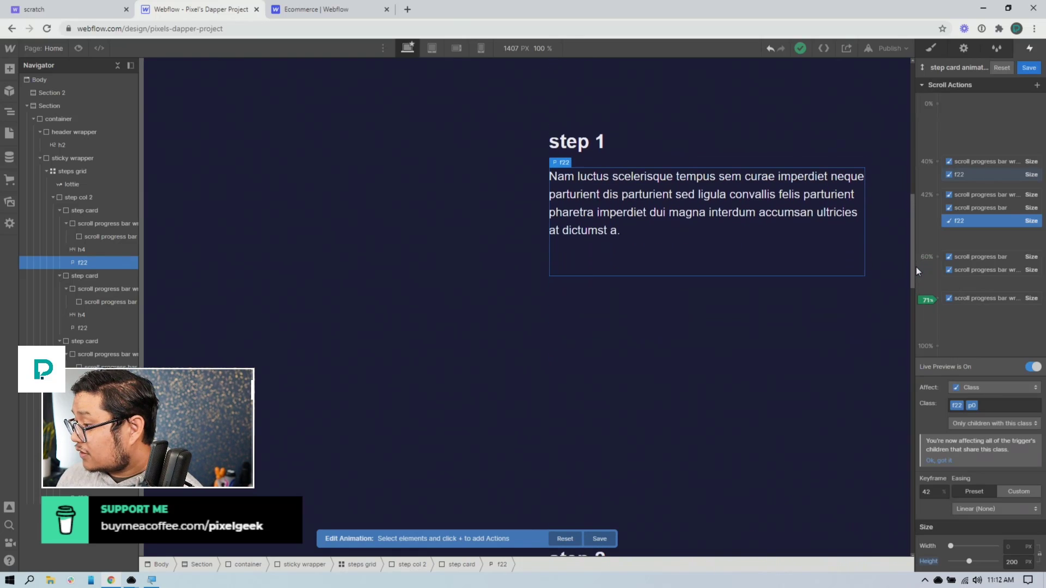
# Duplicate the paragraph's 42% Size action to the 60% and 70% keyframes and set its height at 70% to 0 px.
pyautogui.rightClick(958, 222)
pyautogui.click(949, 259)
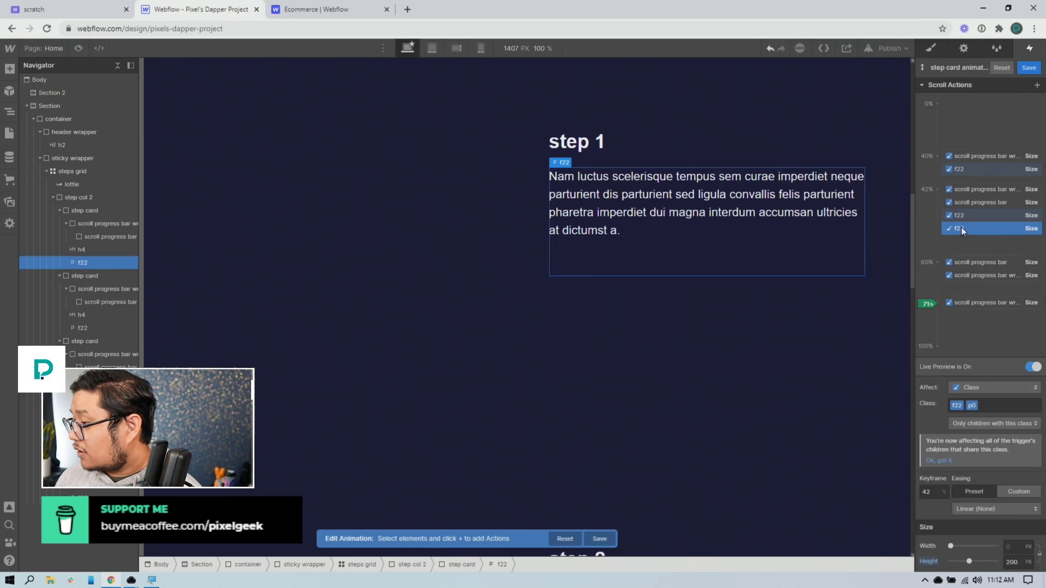
pyautogui.moveTo(961, 227); pyautogui.dragTo(967, 306)
pyautogui.rightClick(939, 277)
pyautogui.click(961, 316)
pyautogui.click(1012, 562)
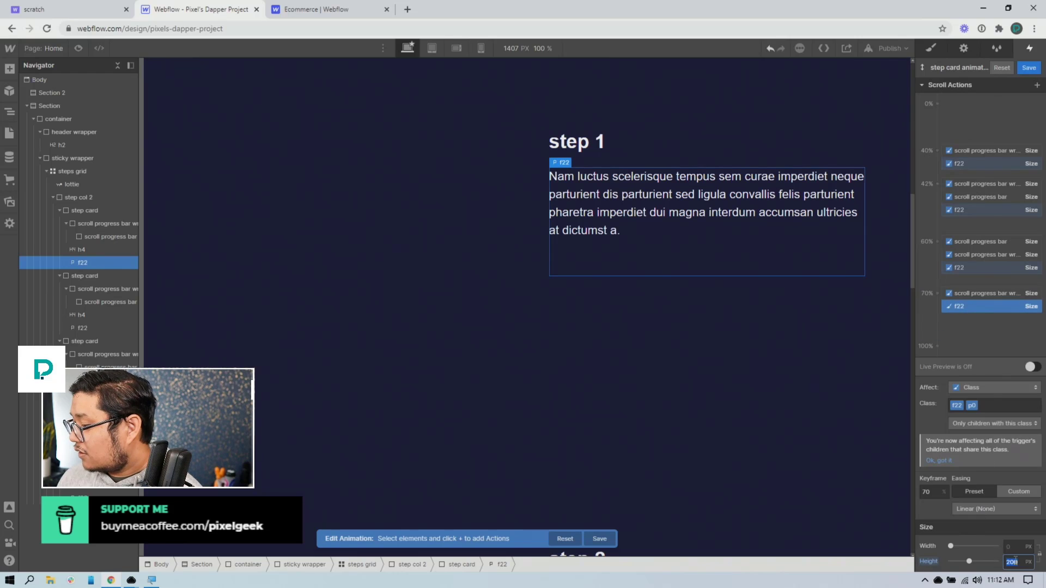
pyautogui.write('0')
# Check the paragraph's expanding and collapsing with Live Preview while scrolling and save the step card animation.
pyautogui.click(1030, 367)
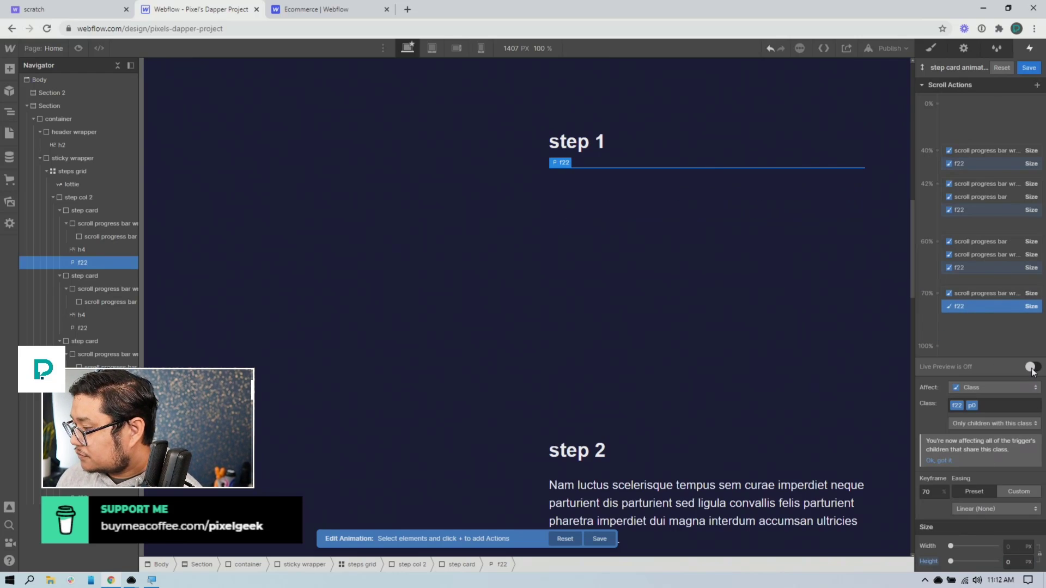
pyautogui.moveTo(912, 262)
pyautogui.mouseDown()
pyautogui.moveTo(904, 197)
pyautogui.moveTo(912, 270)
pyautogui.moveTo(910, 210)
pyautogui.mouseUp()
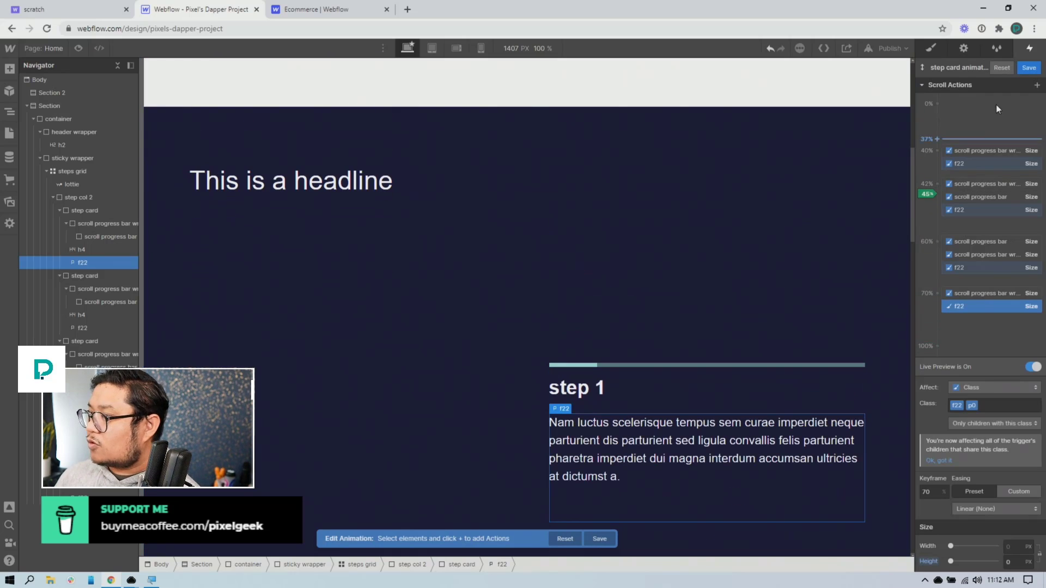
pyautogui.click(1028, 68)
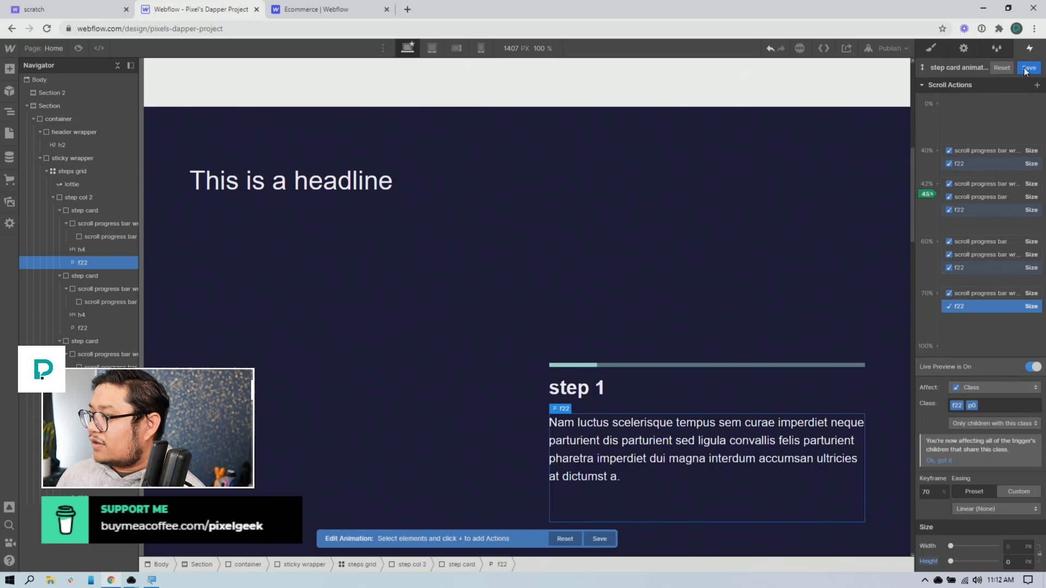
# Preview the page, scroll through the step 1 card animation, and return to the Designer.
pyautogui.click(79, 49)
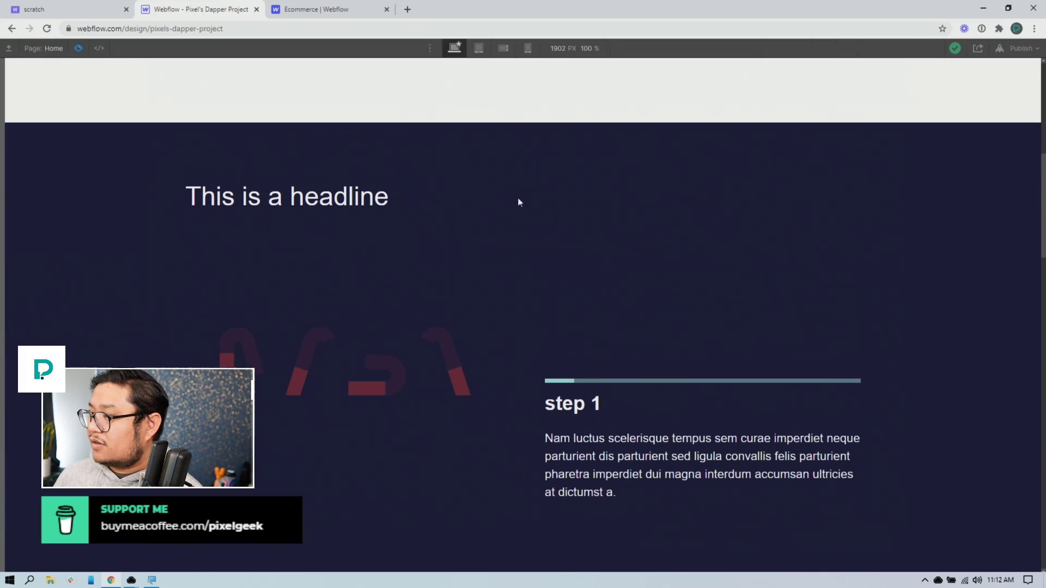
pyautogui.moveTo(1043, 165); pyautogui.dragTo(997, 175)
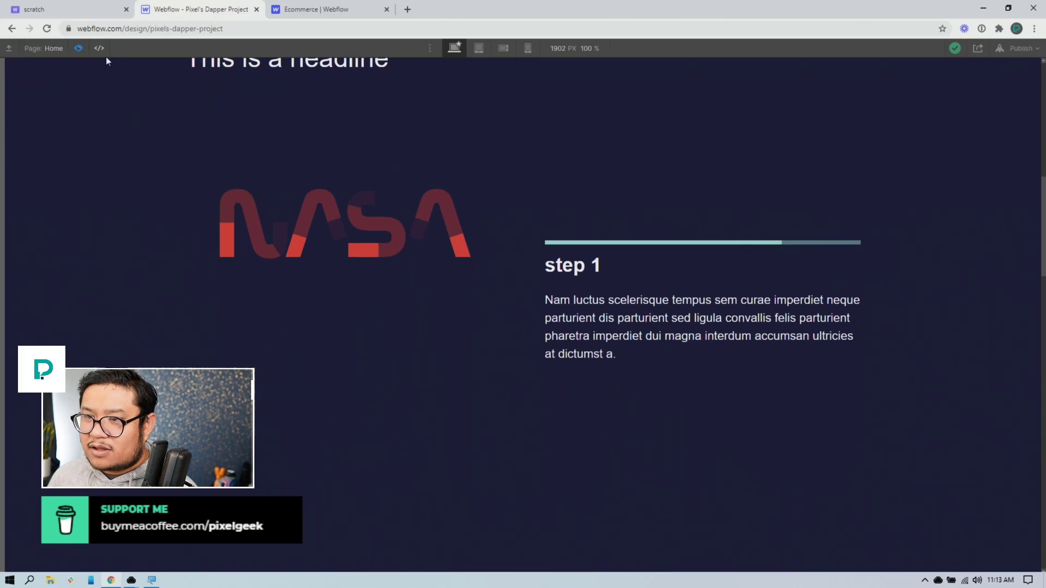
pyautogui.click(63, 48)
pyautogui.click(74, 49)
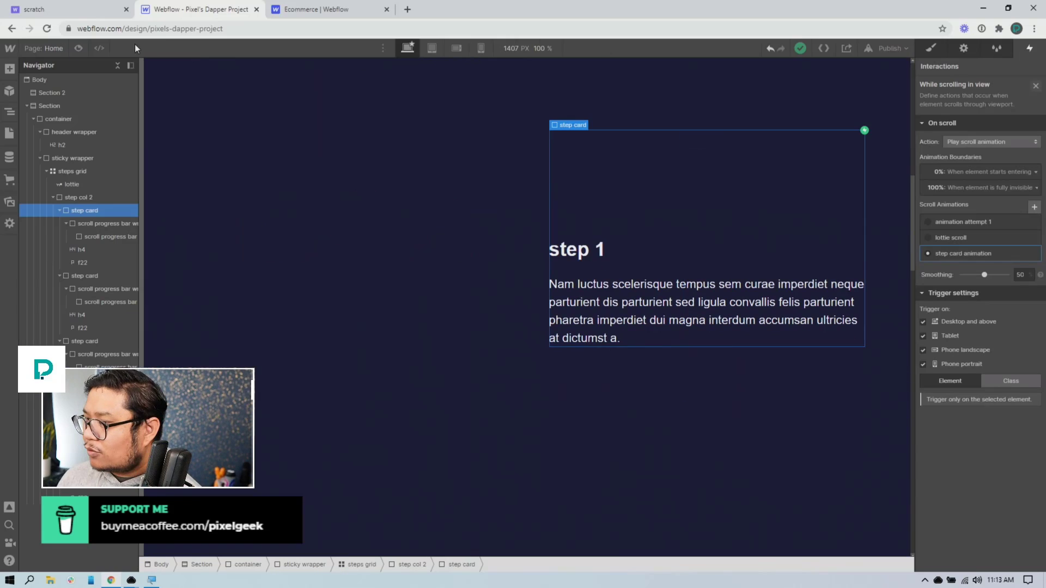
# In the step card animation, move both 40% actions to the 30% keyframe and all three 42% actions to 40%.
pyautogui.click(976, 256)
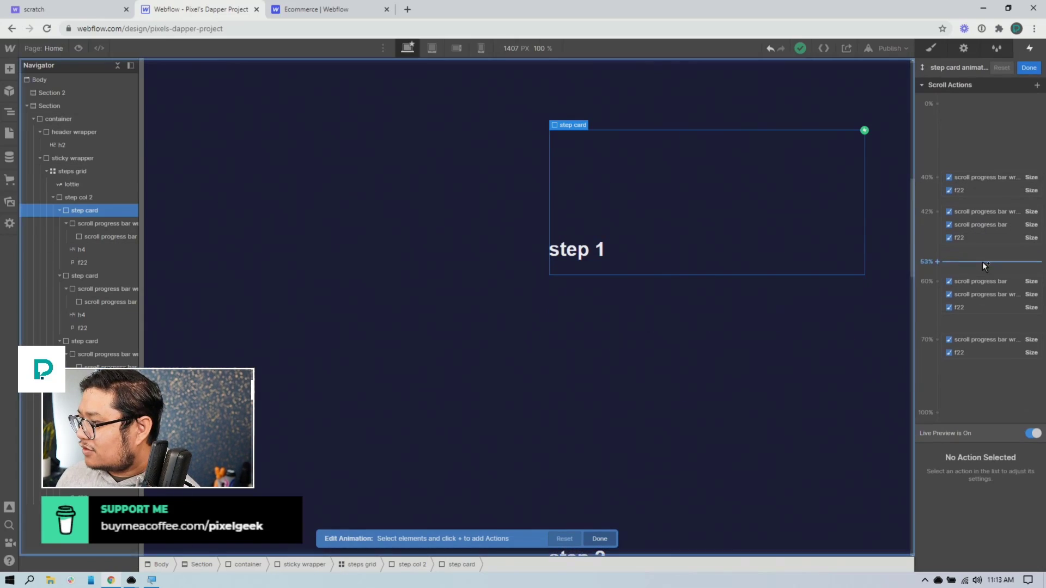
pyautogui.click(966, 211)
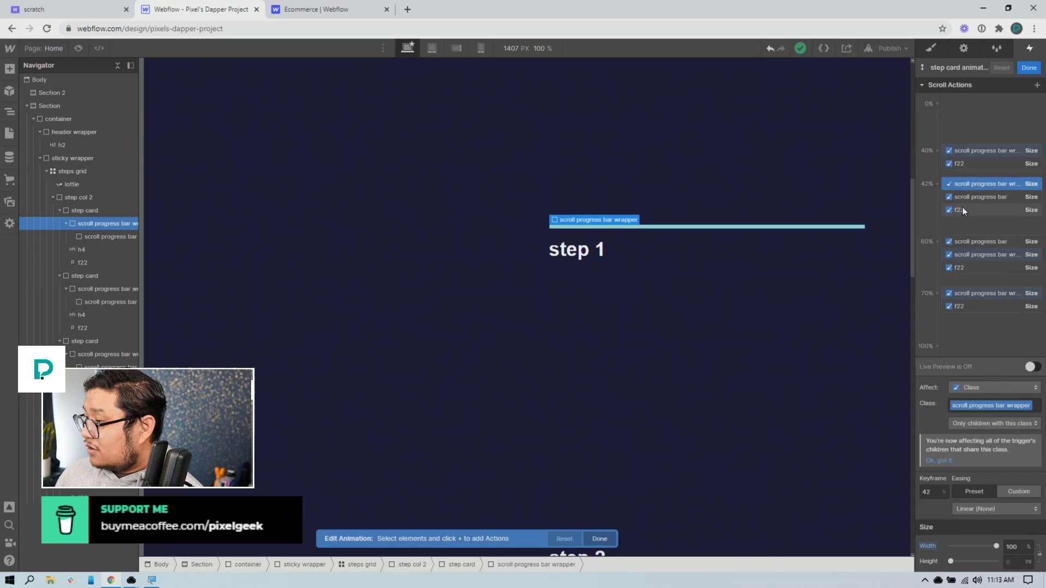
pyautogui.click(969, 153)
pyautogui.click(966, 163)
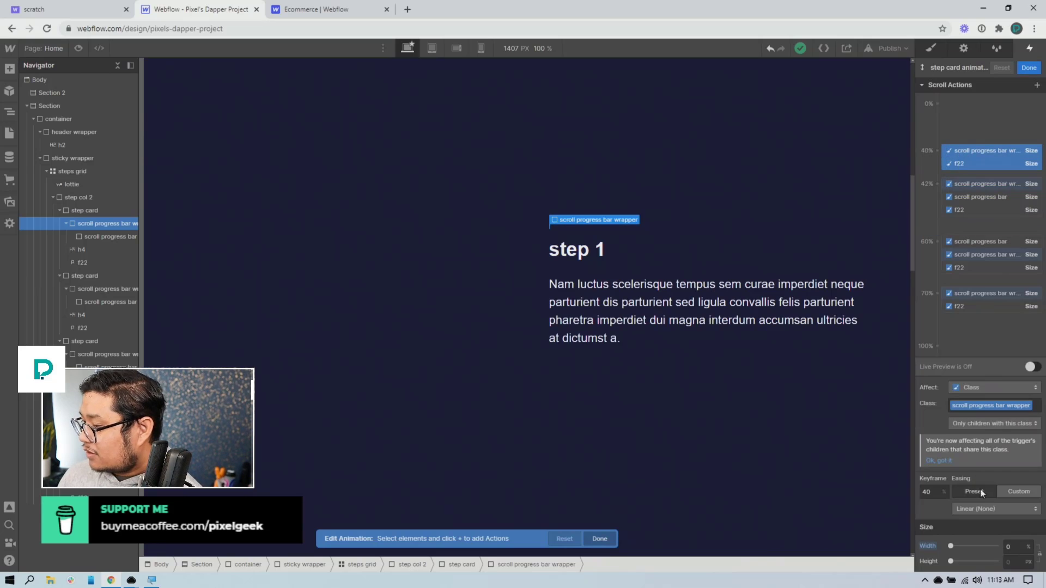
pyautogui.doubleClick(930, 490)
pyautogui.write('30')
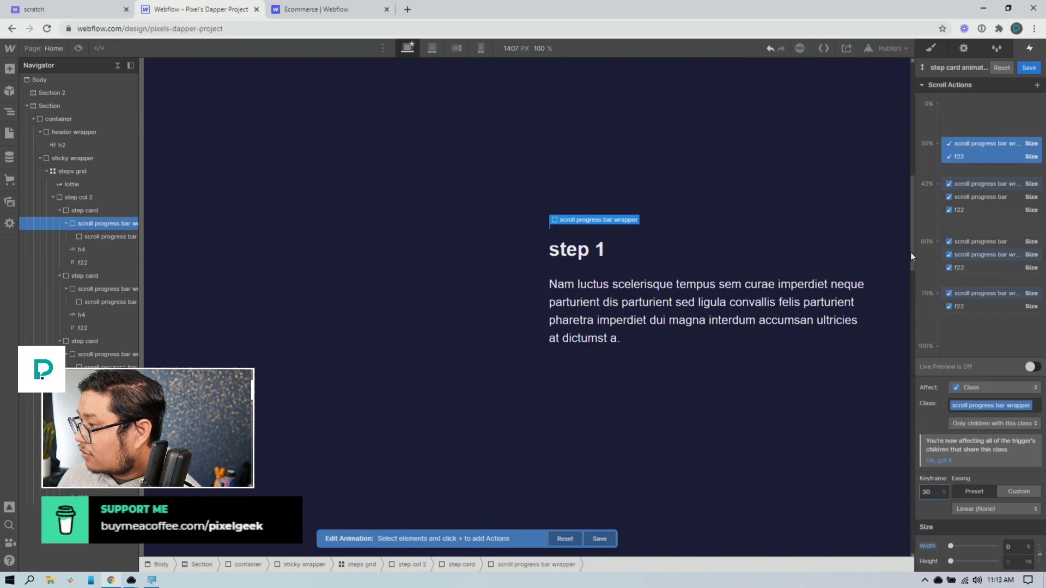
pyautogui.click(973, 181)
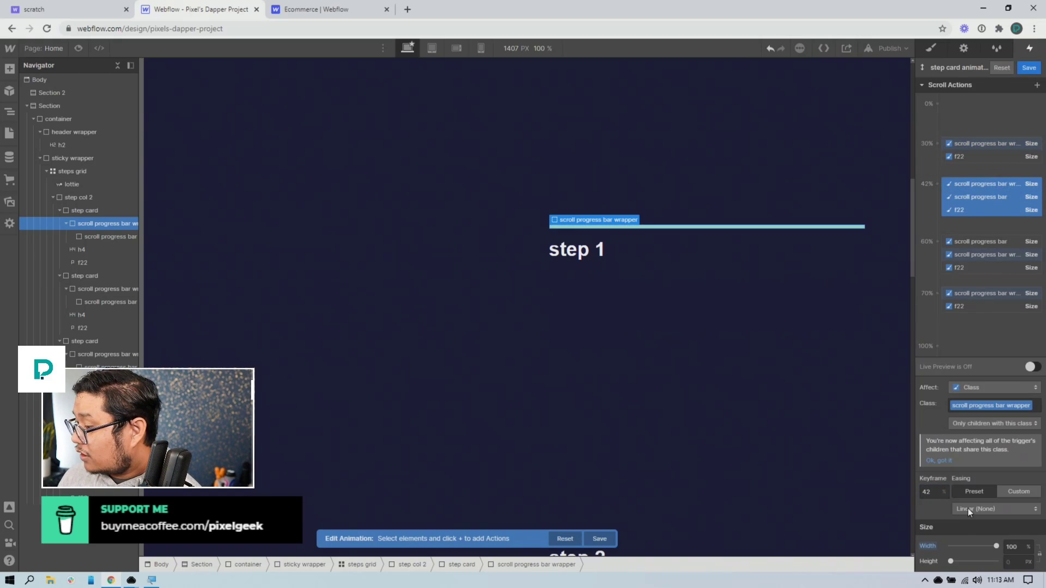
pyautogui.write('40')
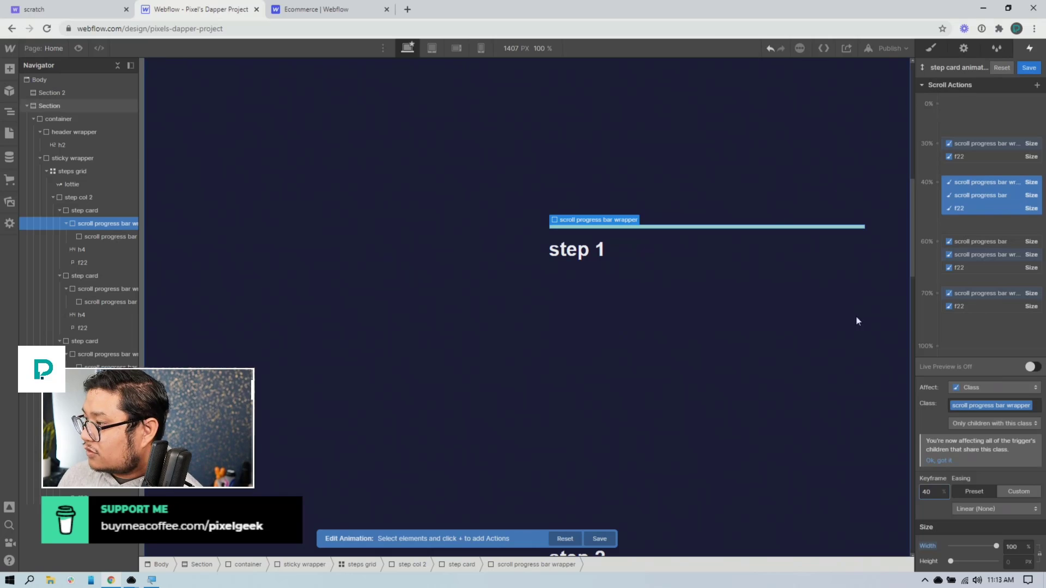
# Preview the retimed step card animation while scrolling, leave the preview, and save the animation.
pyautogui.click(79, 49)
pyautogui.moveTo(1042, 203)
pyautogui.mouseDown()
pyautogui.moveTo(1043, 104)
pyautogui.moveTo(1043, 254)
pyautogui.moveTo(1042, 219)
pyautogui.mouseUp()
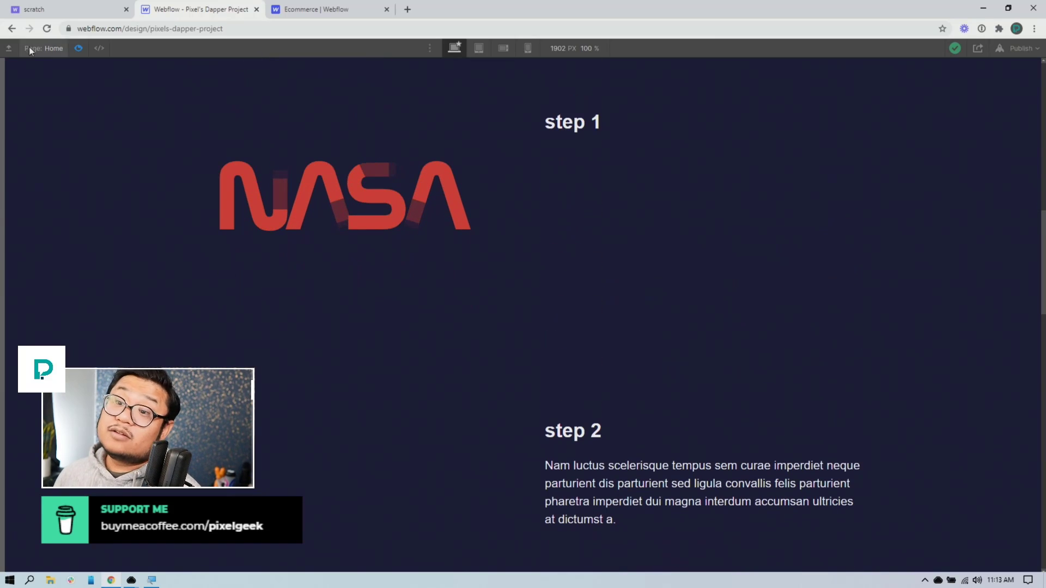
pyautogui.click(80, 49)
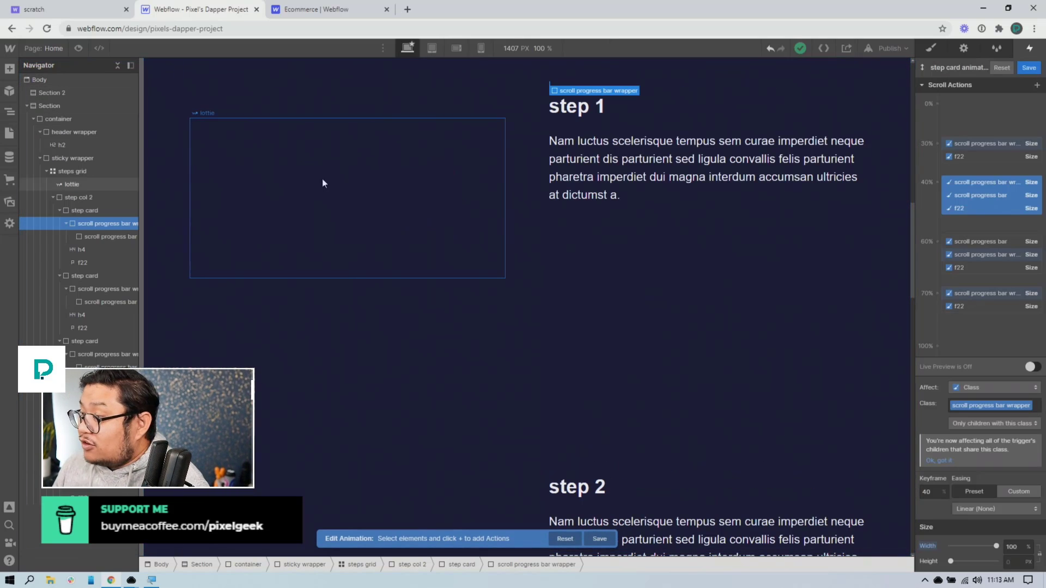
pyautogui.click(1029, 68)
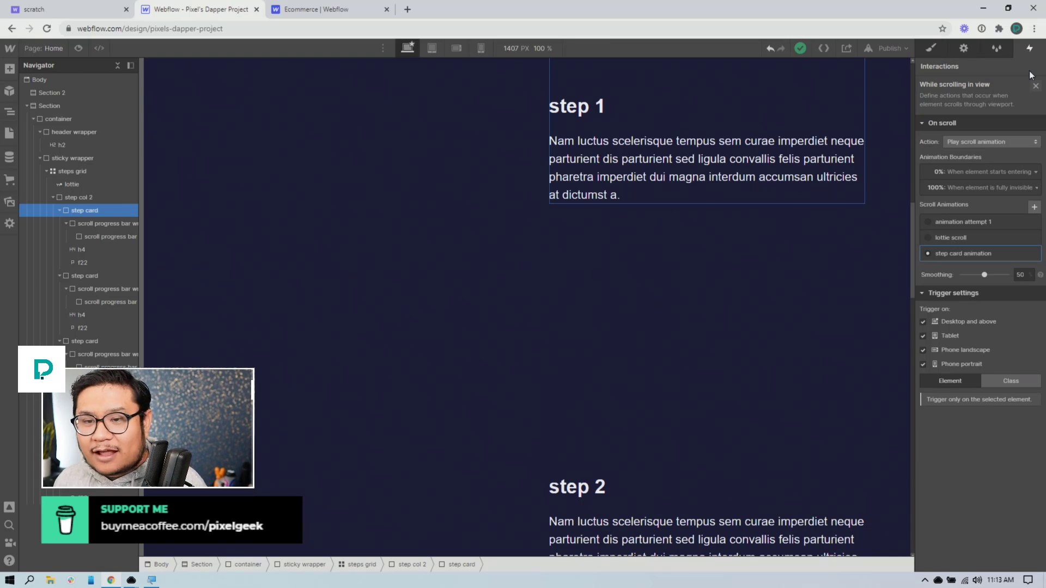
# Review the step card animation's keyframes, including the progress bar wrapper's 30% Size action, and close the animation.
pyautogui.click(978, 250)
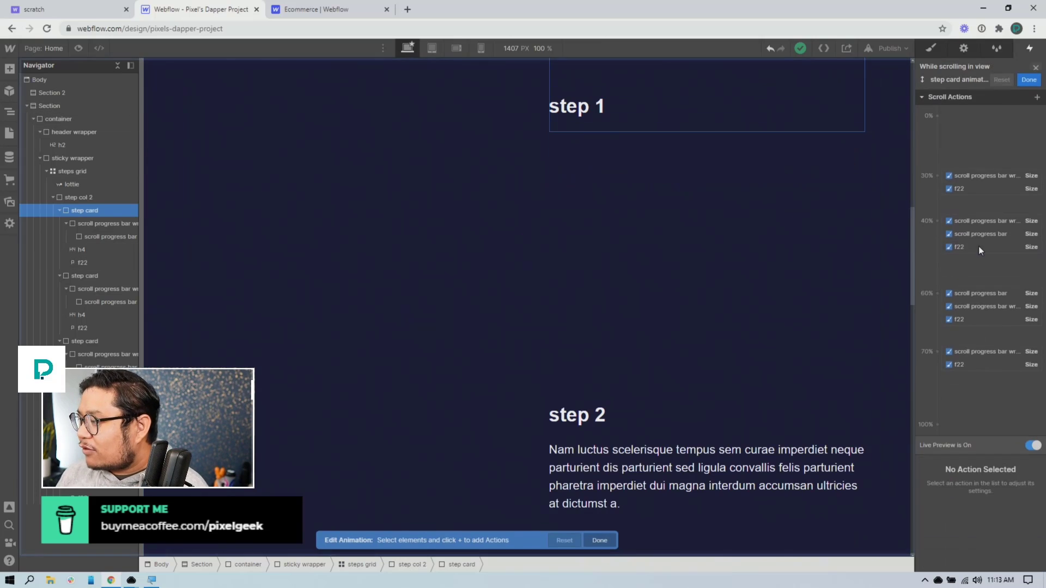
pyautogui.click(969, 174)
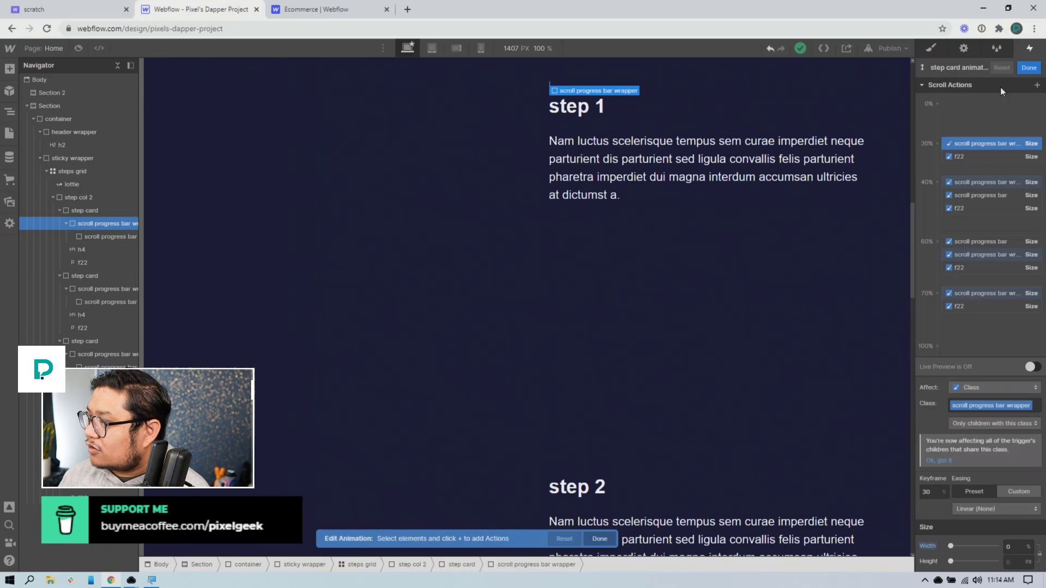
pyautogui.click(1029, 68)
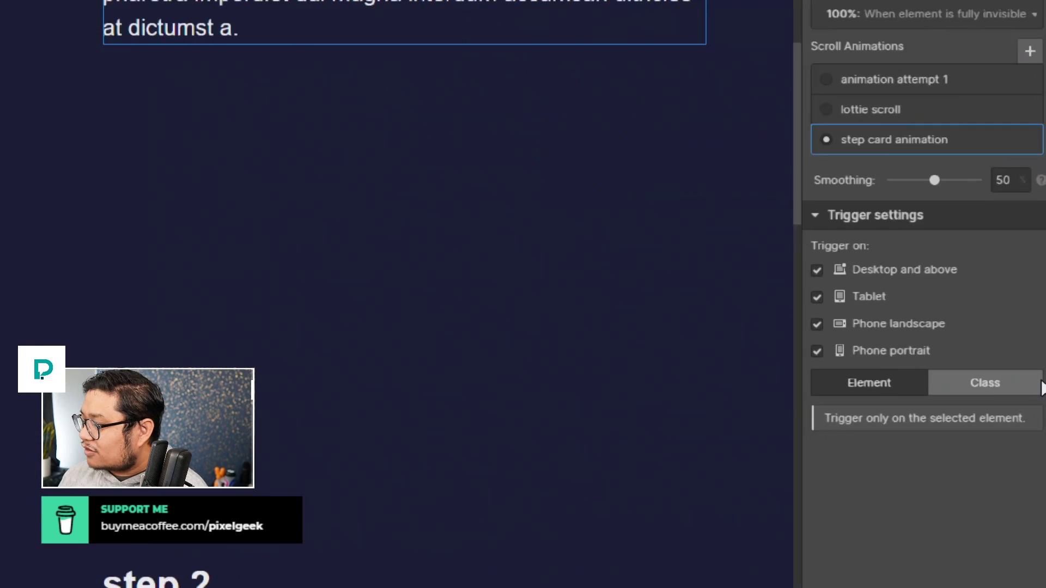
# Set the scroll trigger to apply to the step card class and preview the page by scrolling through all step cards.
pyautogui.click(1024, 383)
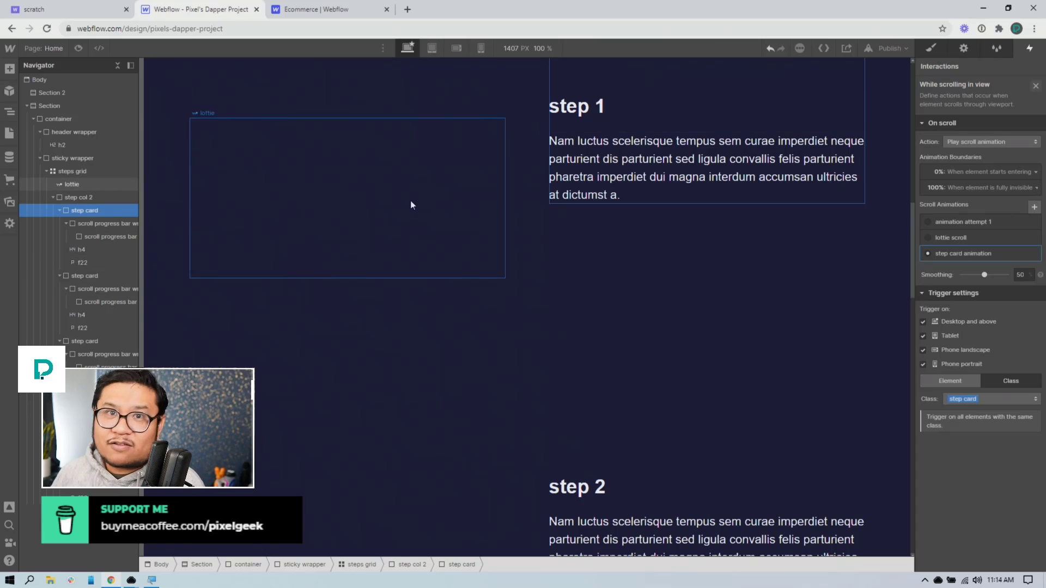
pyautogui.scroll(5, 410, 204)
pyautogui.click(78, 48)
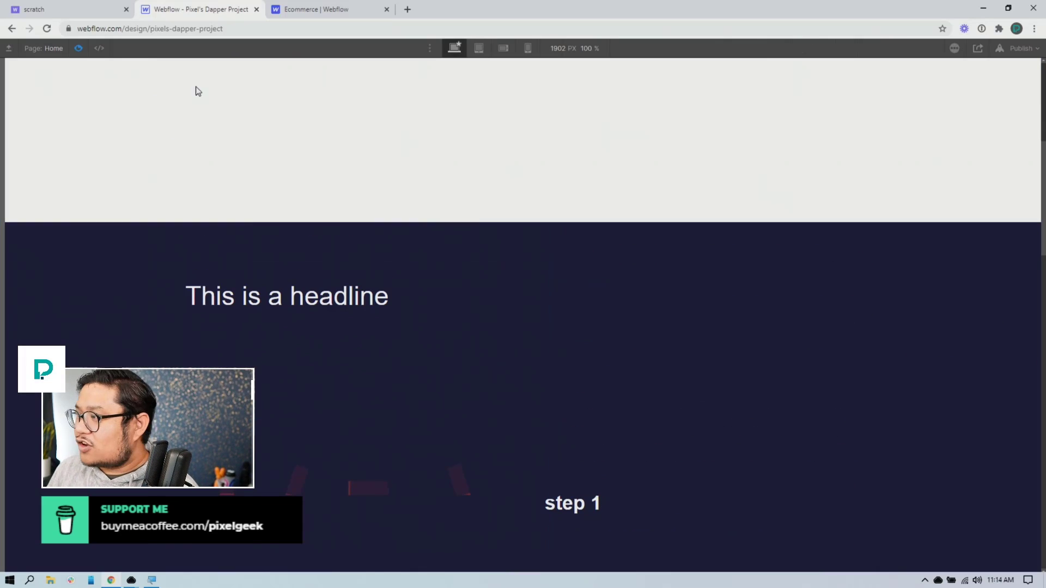
pyautogui.moveTo(1044, 156); pyautogui.dragTo(1043, 471)
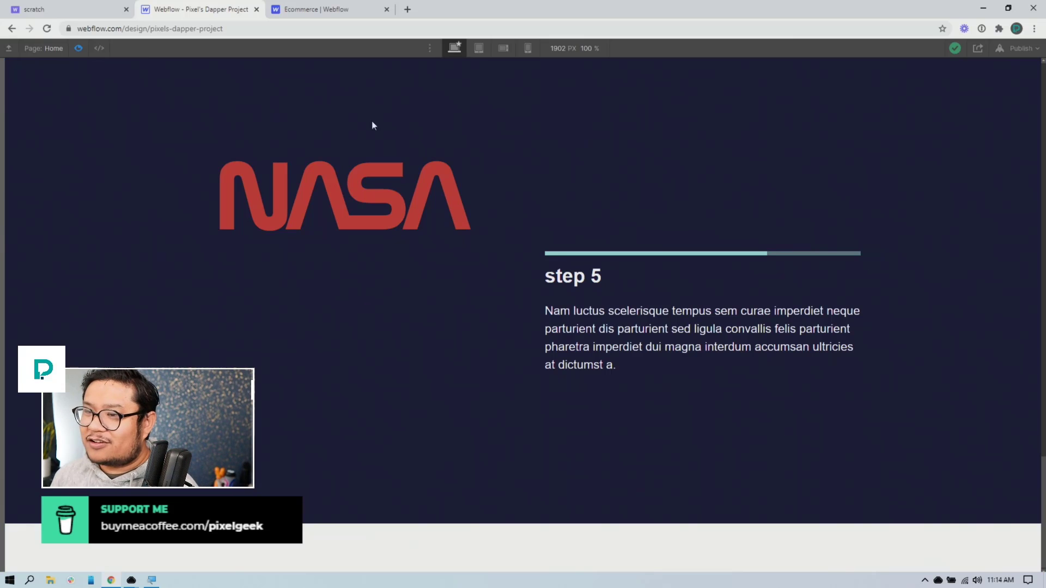
# Leave the preview, collapse the Section element in the page structure, and select the Body at the page start.
pyautogui.click(78, 49)
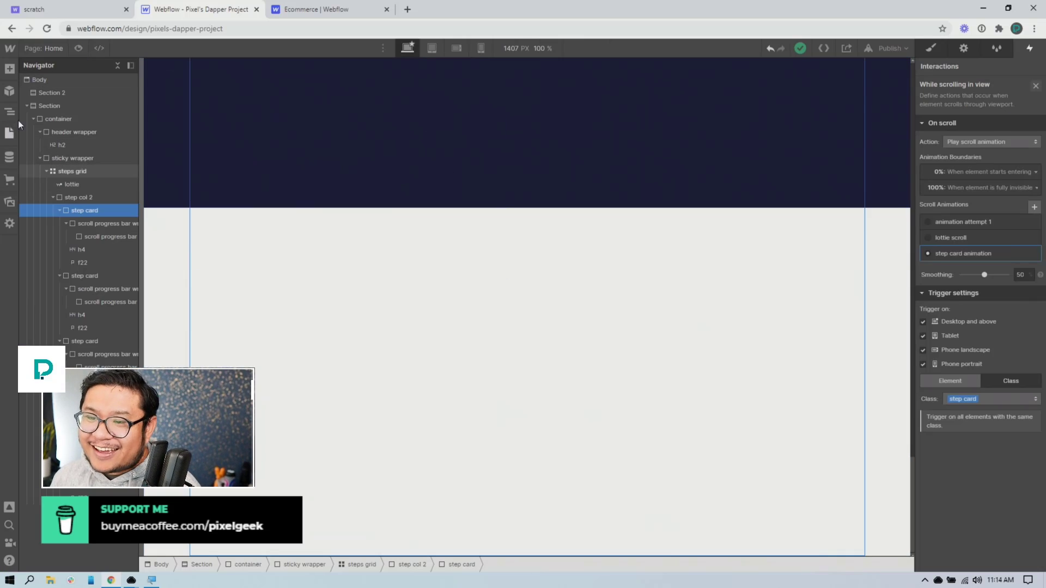
pyautogui.click(37, 106)
pyautogui.click(51, 93)
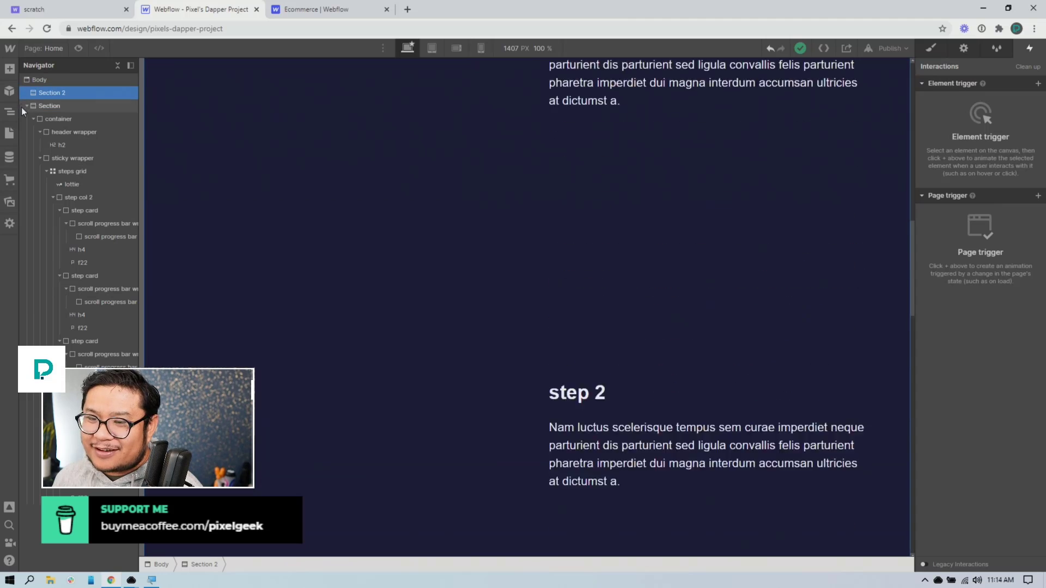
pyautogui.click(49, 81)
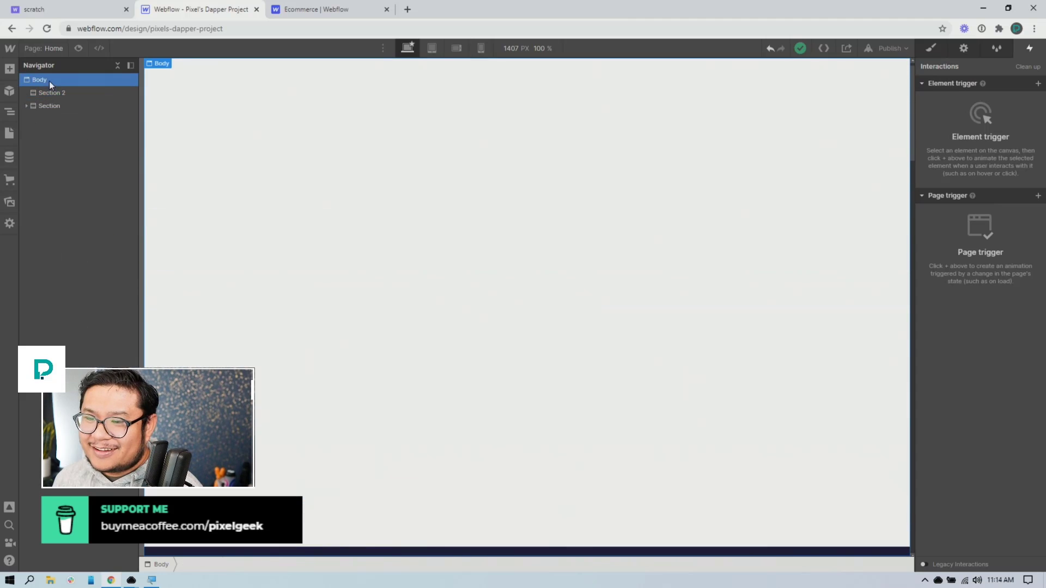
# Preview the finished page from the start, scrolling through the step cards and back up to the headline.
pyautogui.click(79, 48)
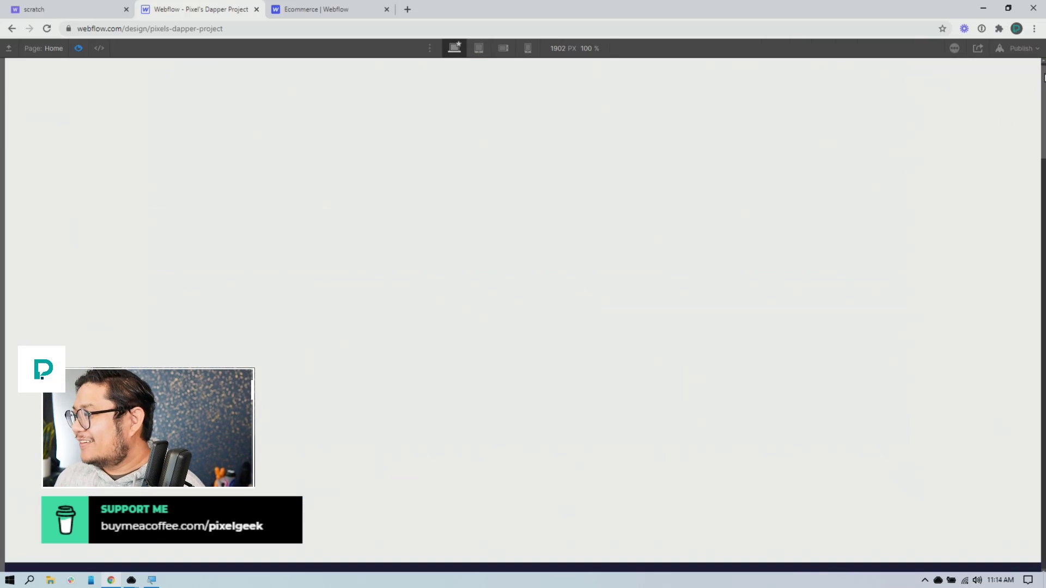
pyautogui.moveTo(1044, 77); pyautogui.dragTo(1043, 212)
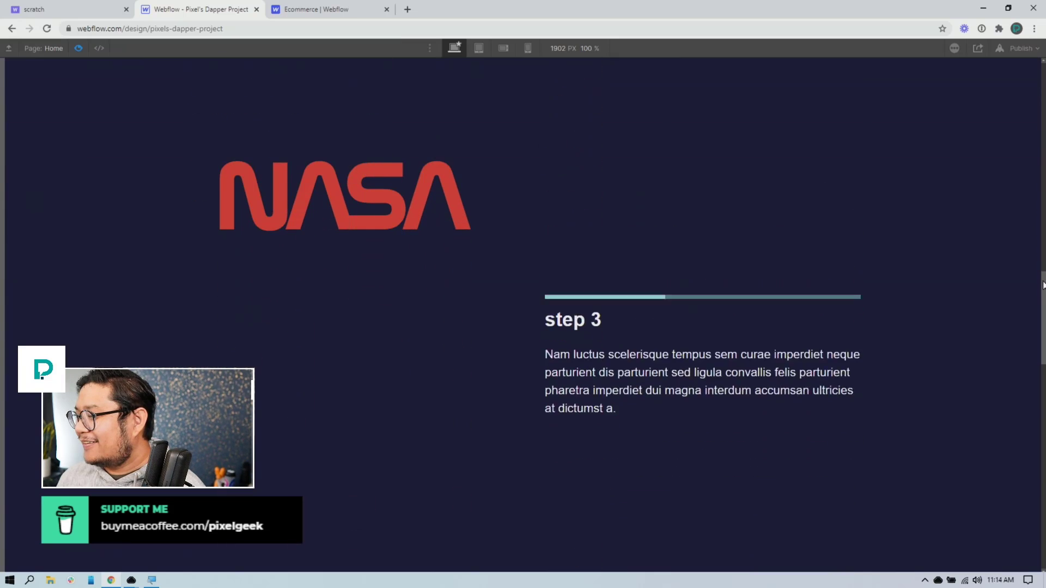
pyautogui.moveTo(1042, 354); pyautogui.dragTo(1018, 380)
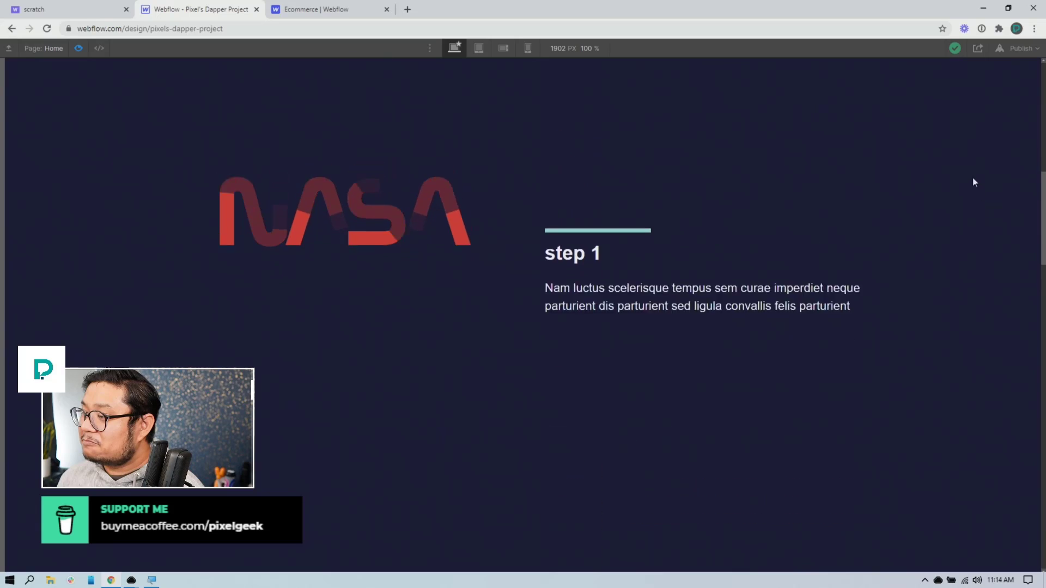
pyautogui.scroll(4, 973, 179)
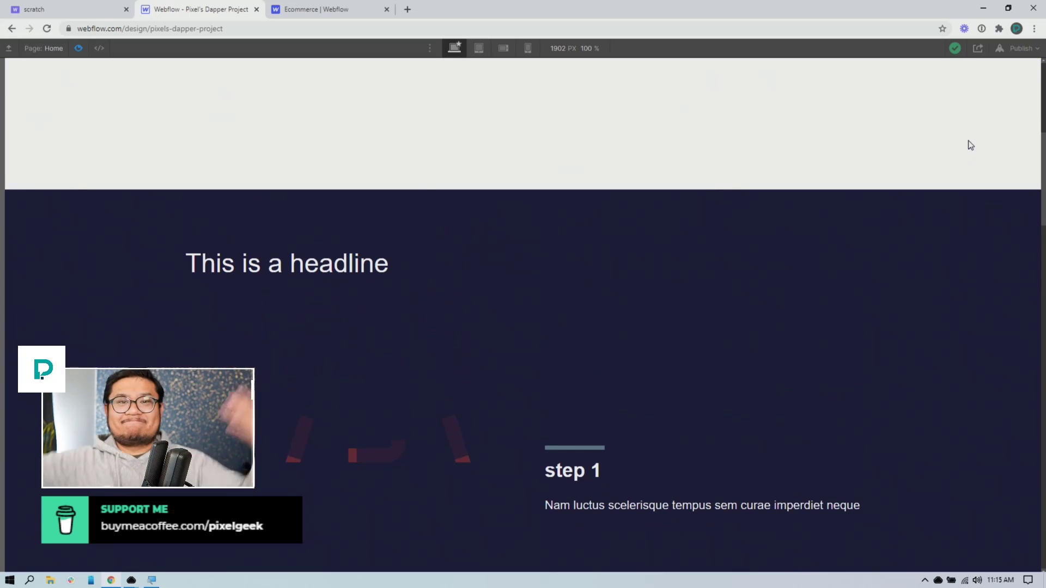